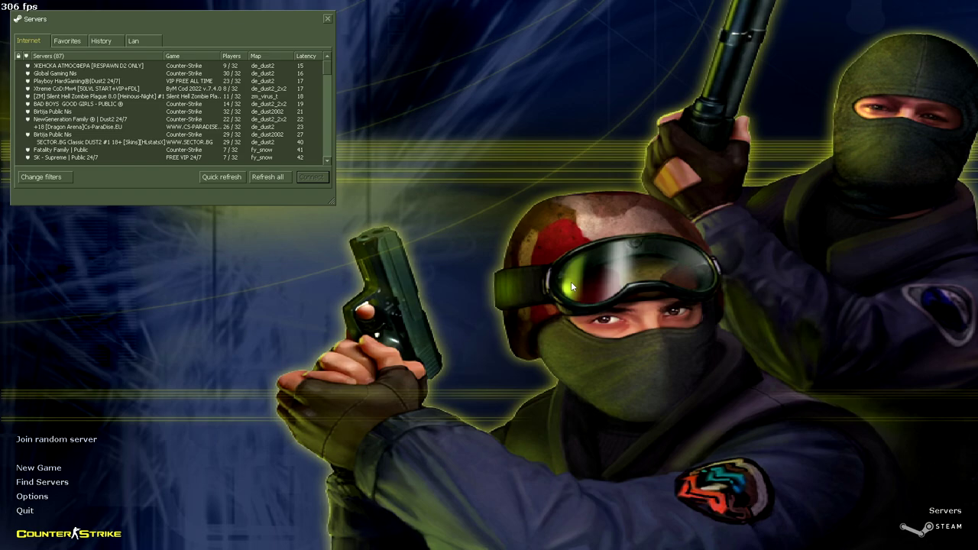
Step: Set both fps_max and fps_modem to 10000 in the game's console
drag(446, 160, 499, 166)
text(fps_max )
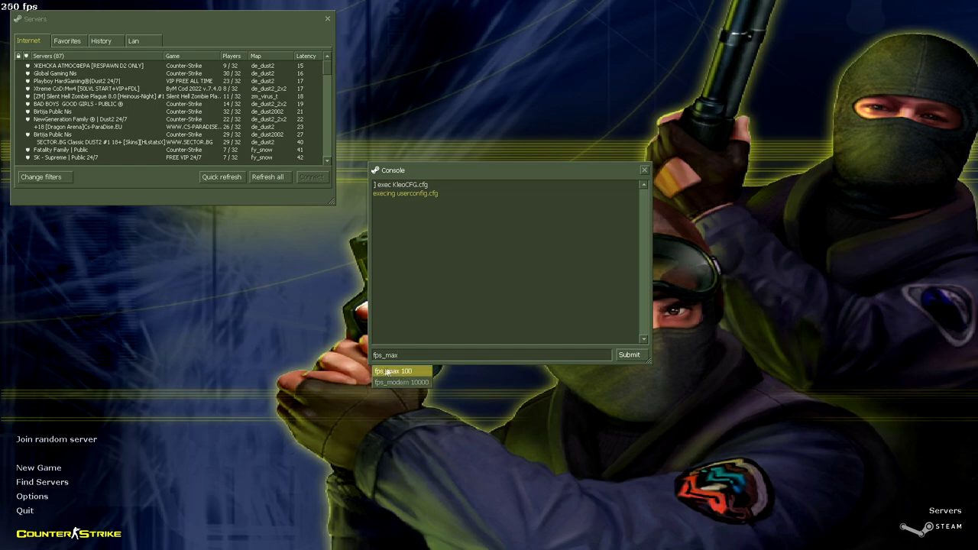
text(10000)
key(Return)
text(fps_modem 10000)
key(Return)
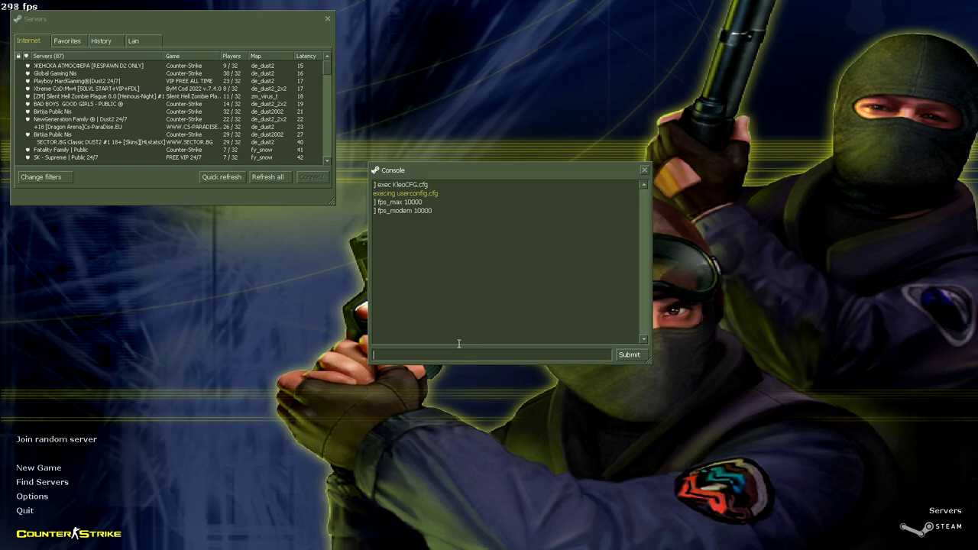
Step: Enable developer mode with the console command developer 1, and close the console and the server browser
text(developer 1)
key(Return)
click(644, 169)
click(328, 19)
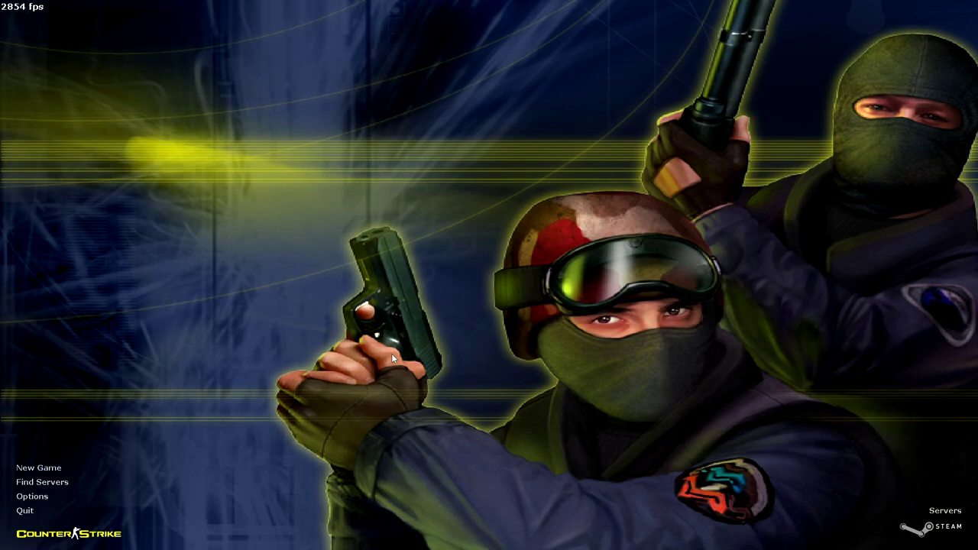
Step: Examine the advanced multiplayer settings in the game options, such as shells, smoke puffs and weapon alignment
click(57, 498)
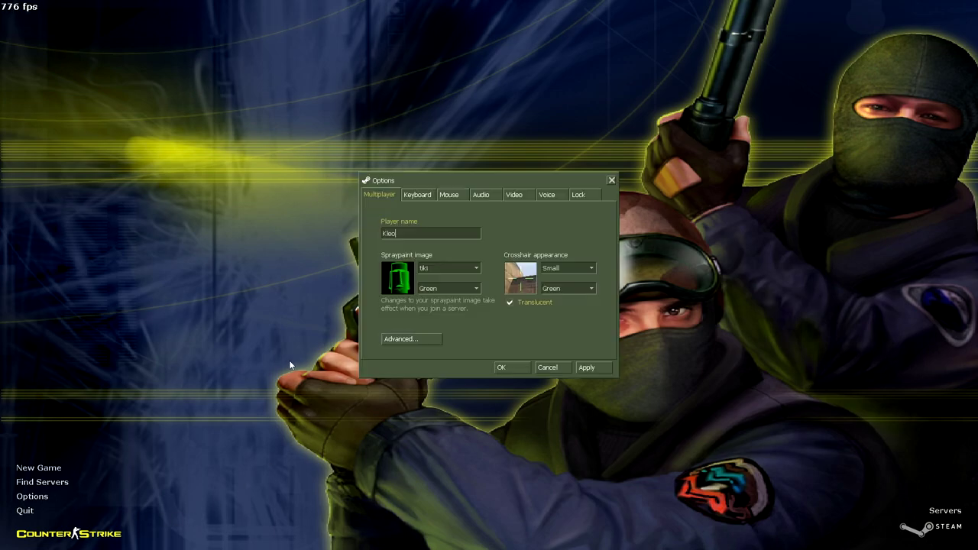
click(427, 342)
drag(171, 61, 289, 113)
scroll(219, 239, down, 3)
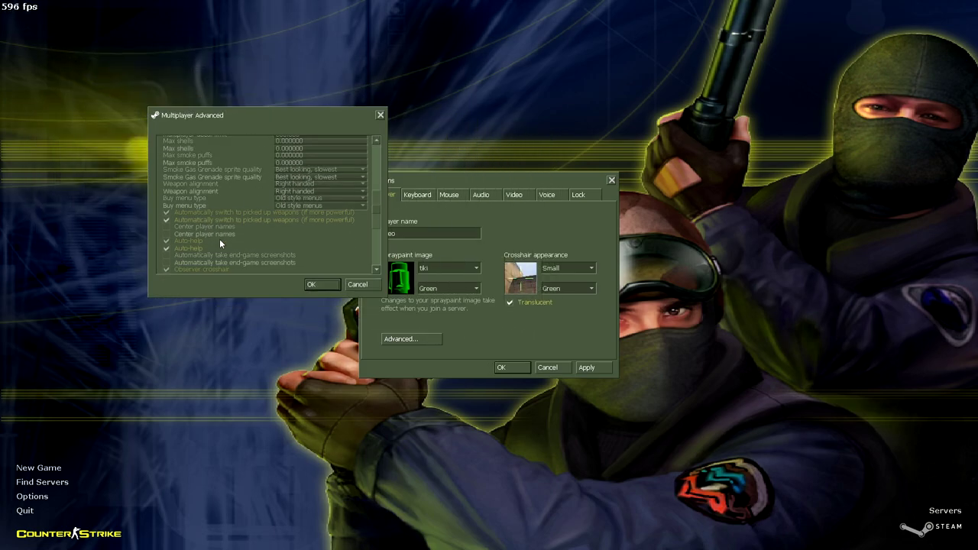
scroll(230, 259, up, 2)
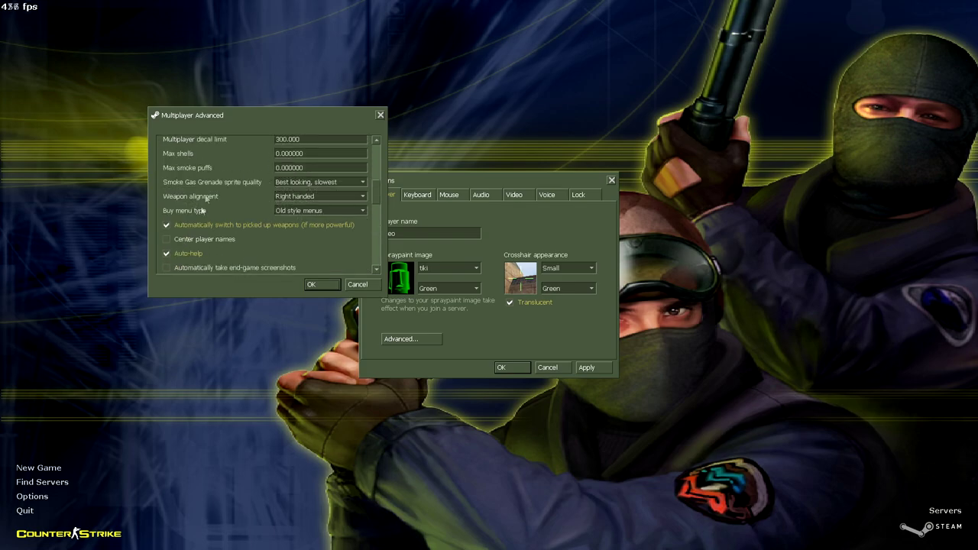
click(378, 115)
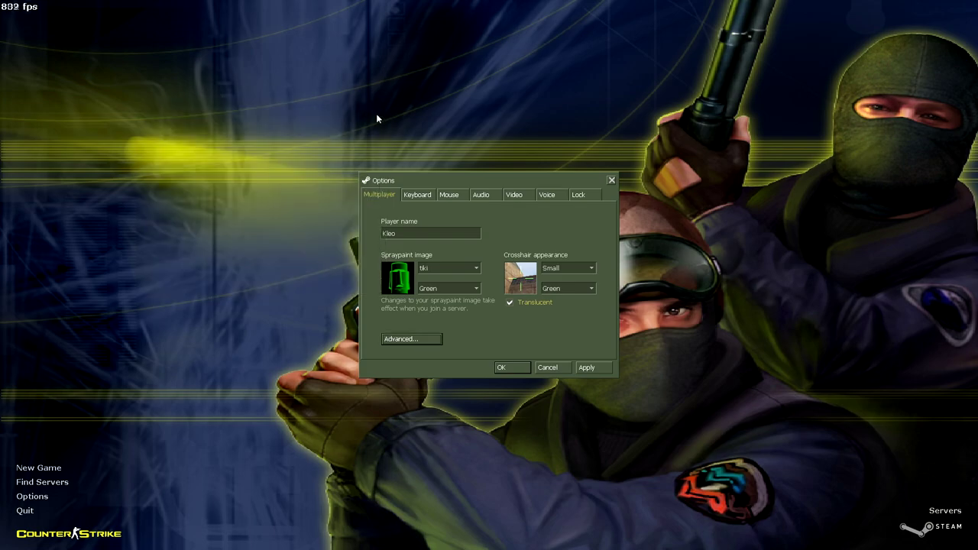
Step: Examine the mouse settings and the available renderers in the video settings
click(446, 197)
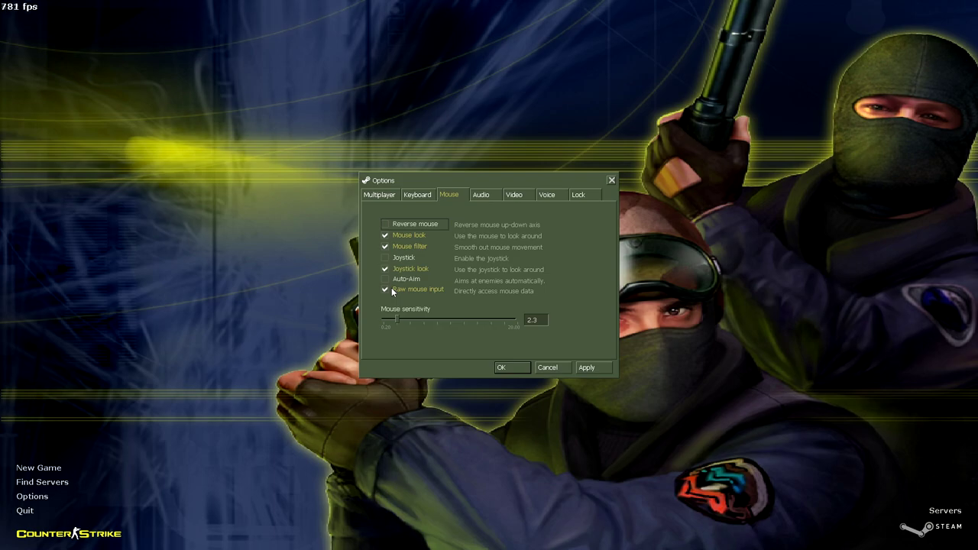
click(525, 197)
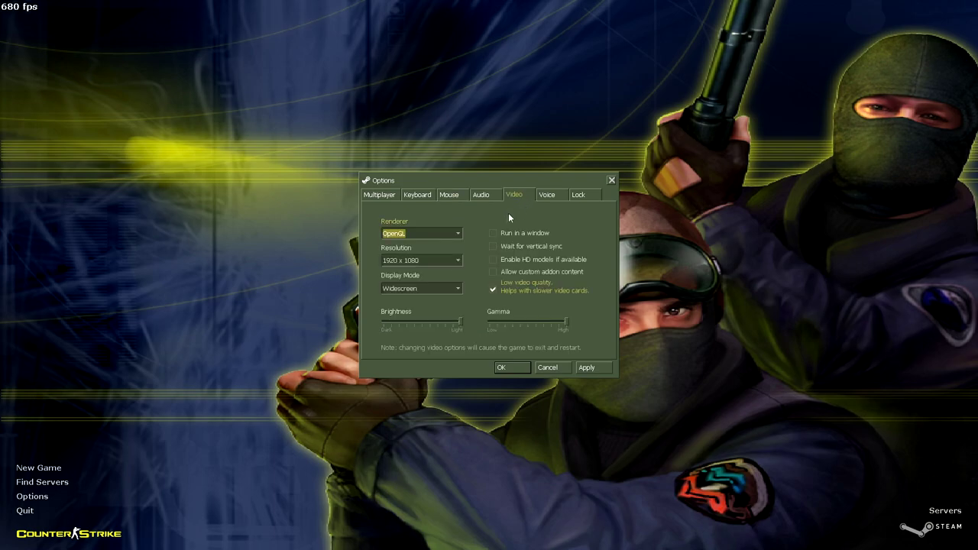
click(452, 233)
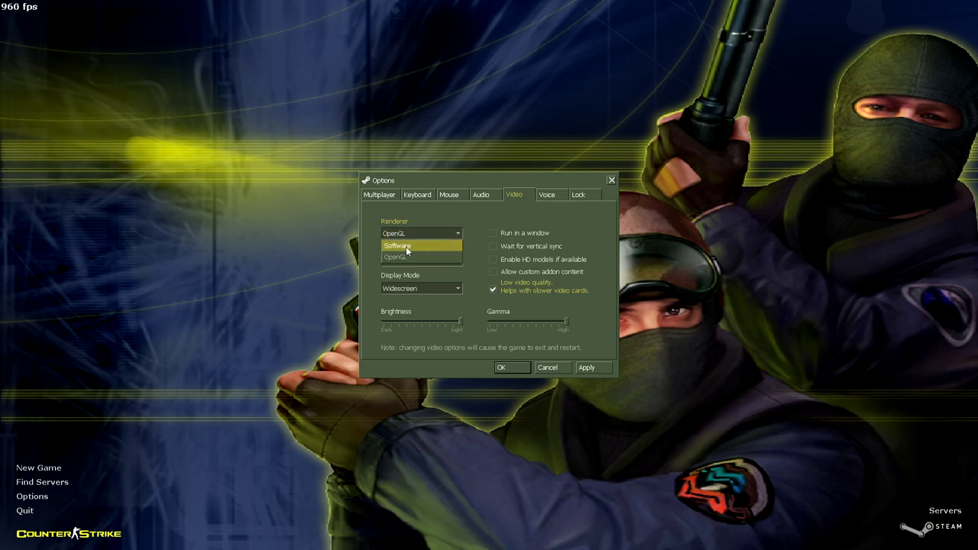
click(442, 218)
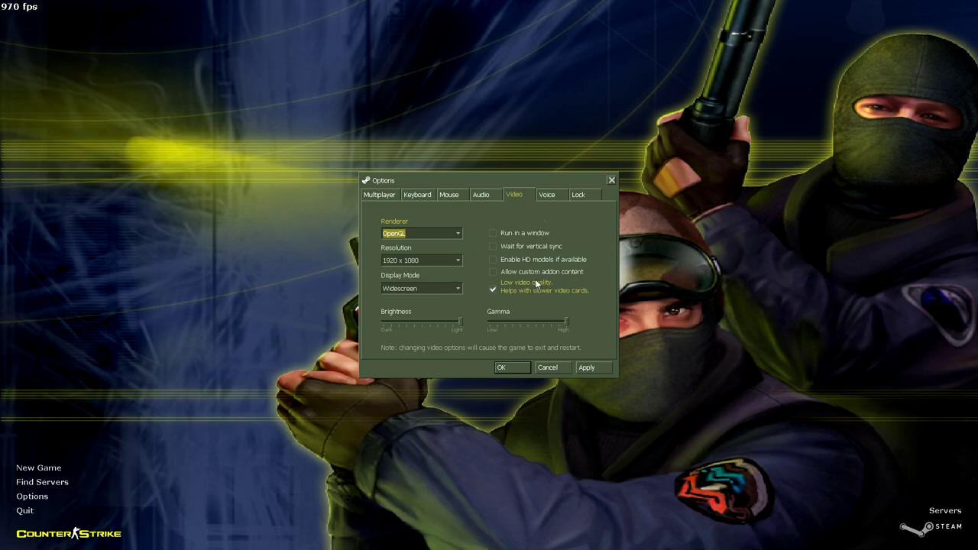
Step: Try the windowed mode, vertical sync, HD models and custom addon content options in the video settings
click(492, 247)
click(492, 232)
click(493, 246)
click(492, 233)
click(493, 260)
click(493, 272)
click(493, 259)
click(492, 272)
Step: Review the audio, mouse, keyboard, multiplayer and video options once more and close the options
click(480, 194)
click(449, 195)
click(403, 196)
click(374, 196)
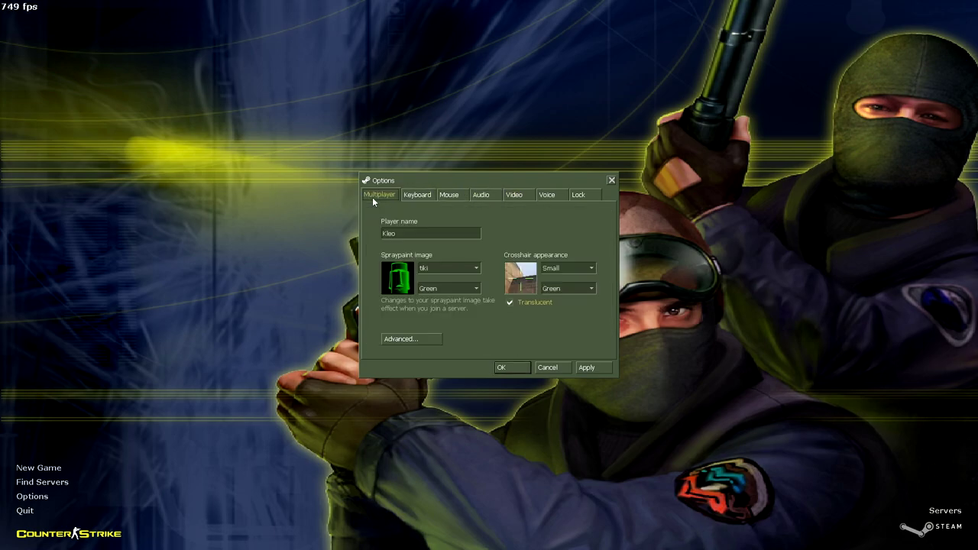
click(571, 196)
click(519, 196)
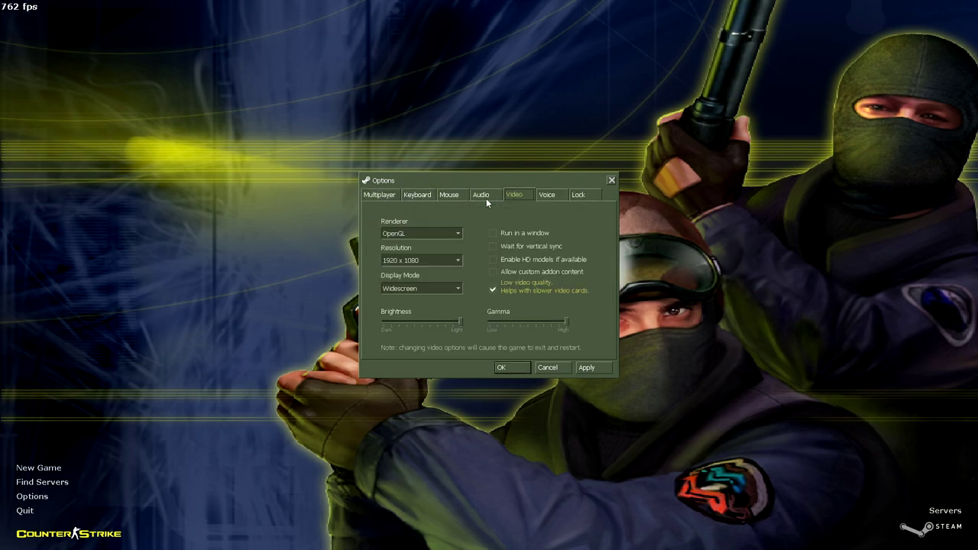
click(611, 180)
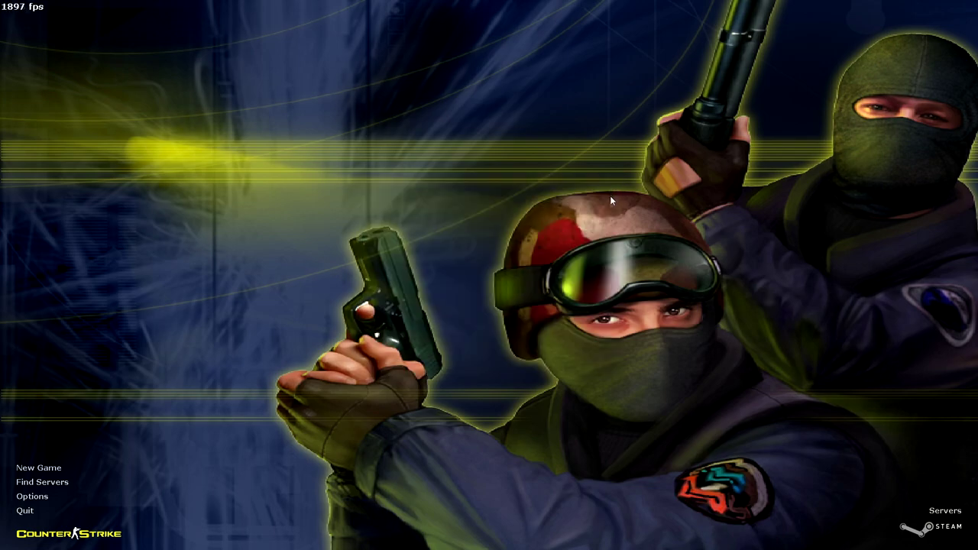
Step: Reopen the console and enable the frame rate override with fps_override 1
key(grave)
drag(214, 35, 533, 178)
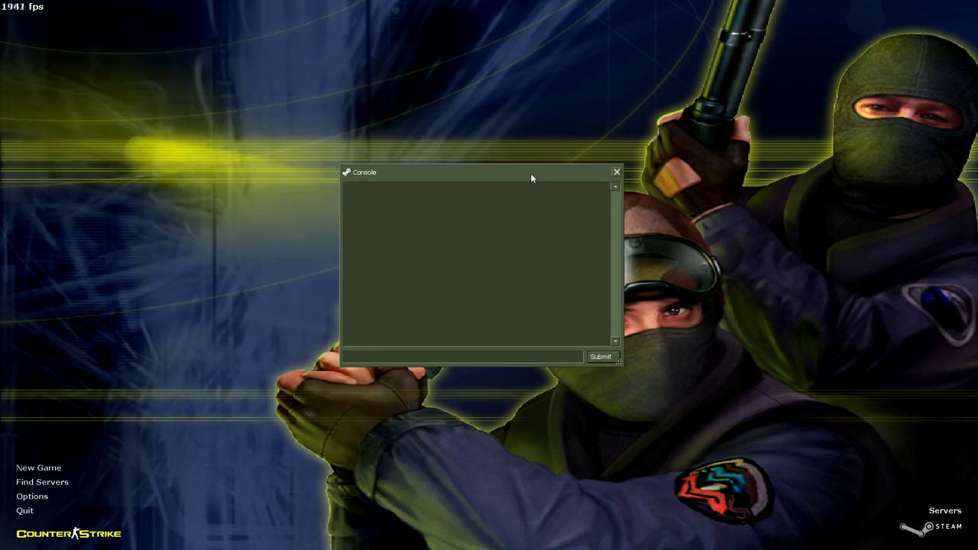
text(fps_override )
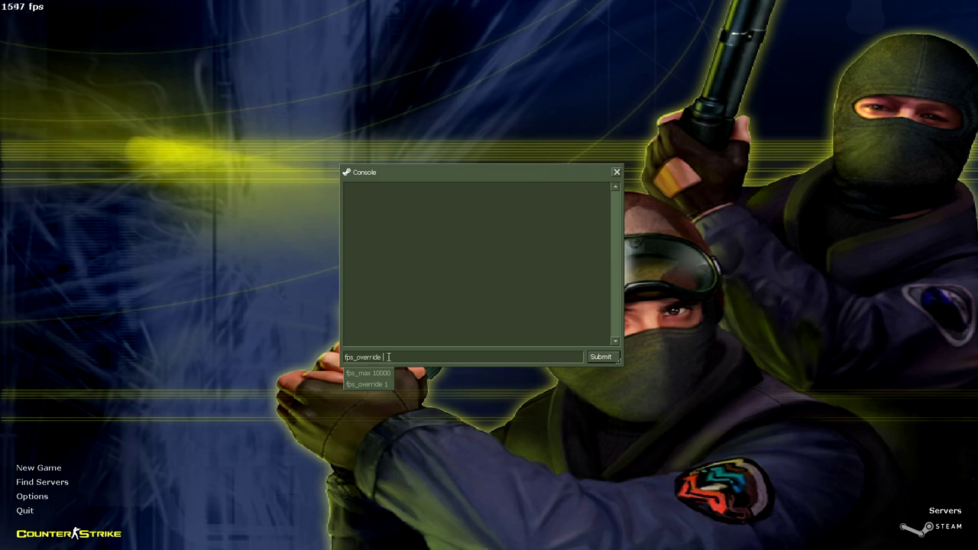
text(1)
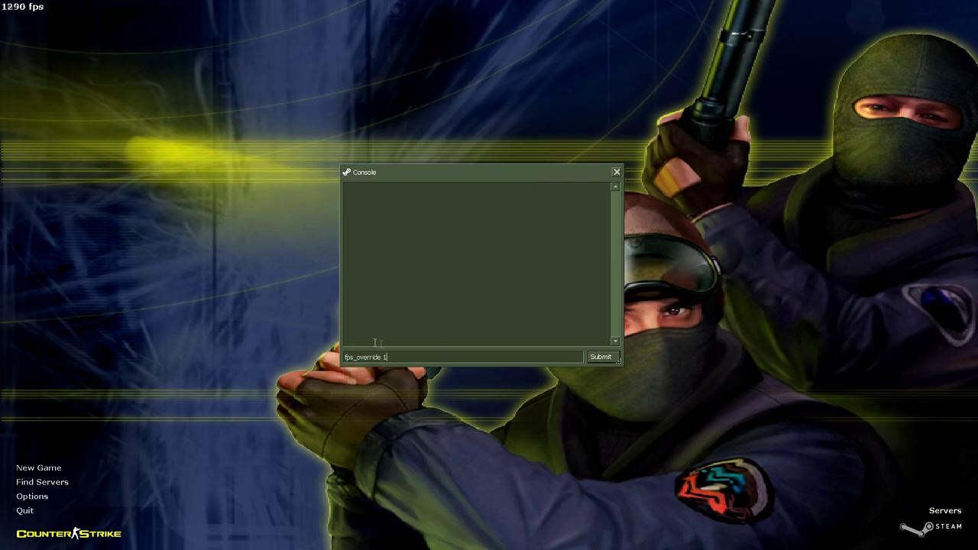
key(Return)
Step: Turn off vertical sync with the console command gl_vsync 0 and close the console
text(gl)
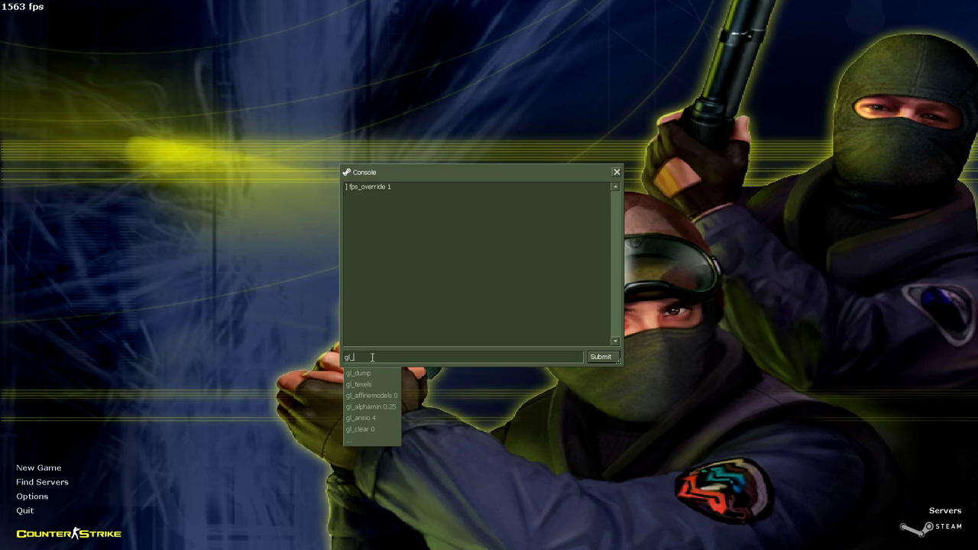
text(_vsync 0)
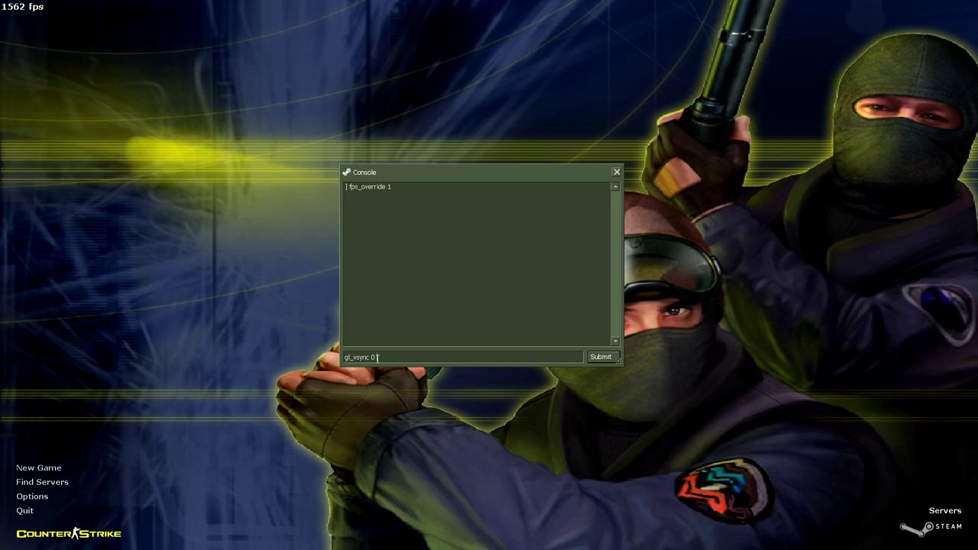
key(Return)
key(Escape)
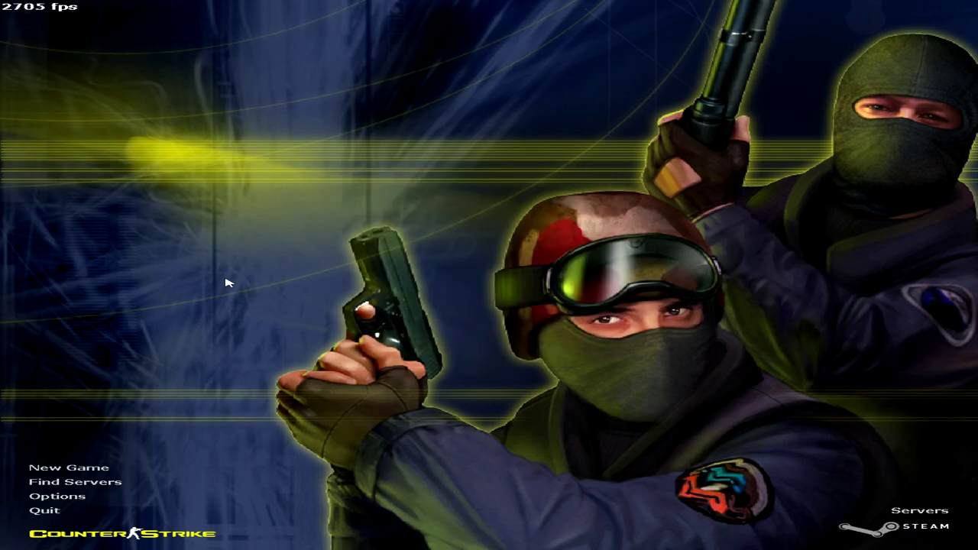
Step: Quit Counter-Strike and open the Windows System Configuration utility (msconfig)
click(46, 509)
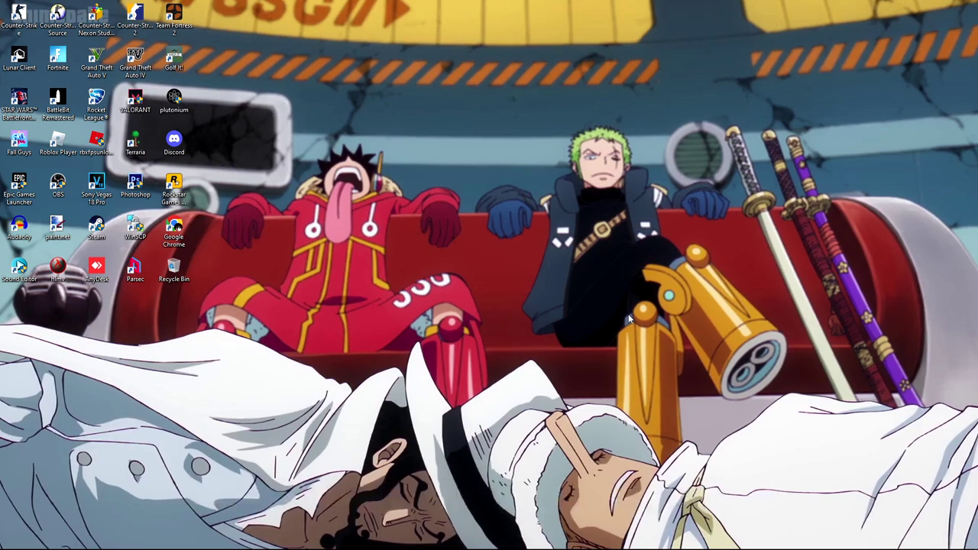
mouse_move(84, 534)
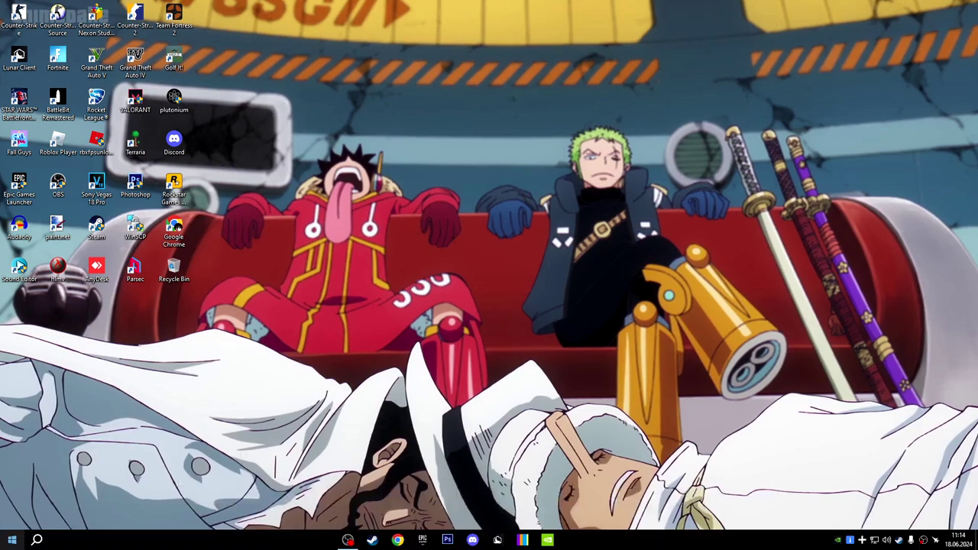
click(11, 539)
text(msi)
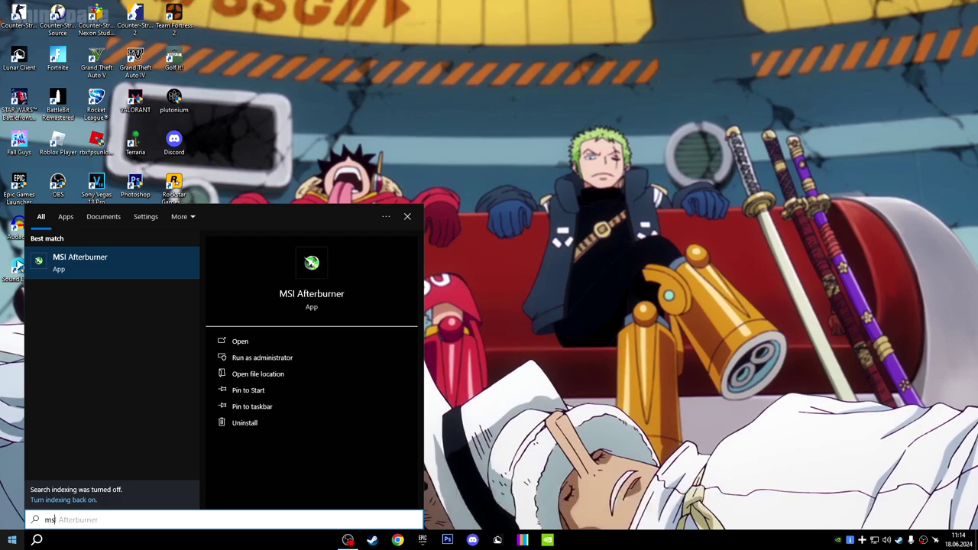
key(BackSpace)
text(con)
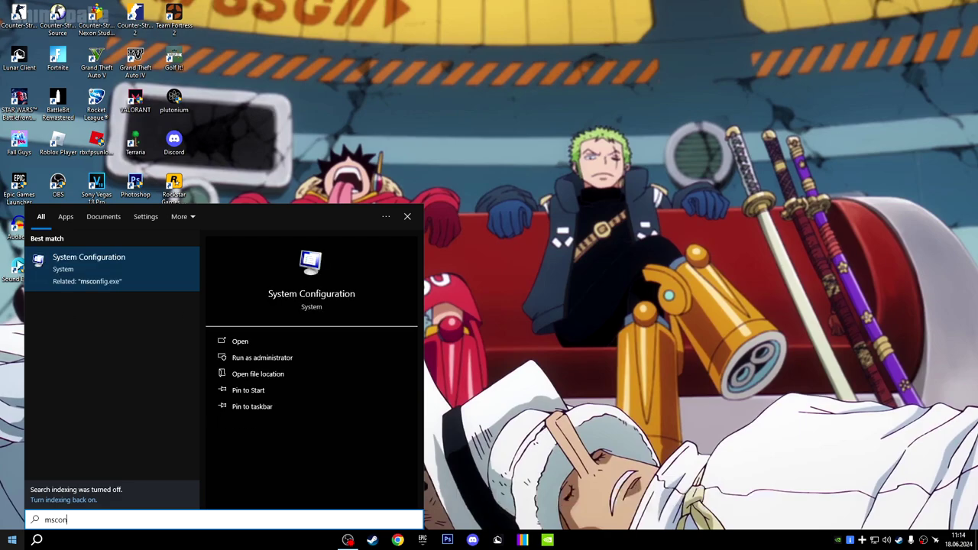
click(98, 266)
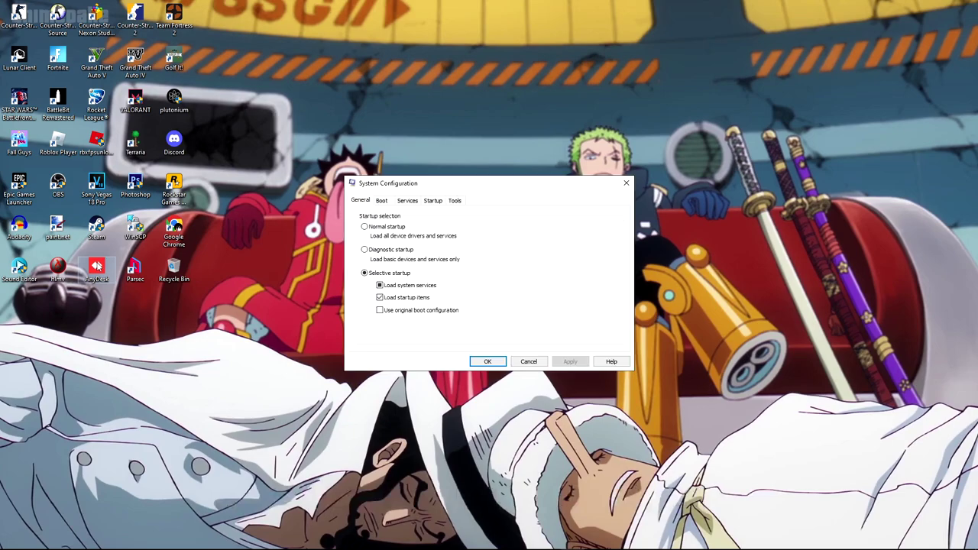
Step: Set the number of processors to 4 in the advanced boot options and accept the change
click(381, 200)
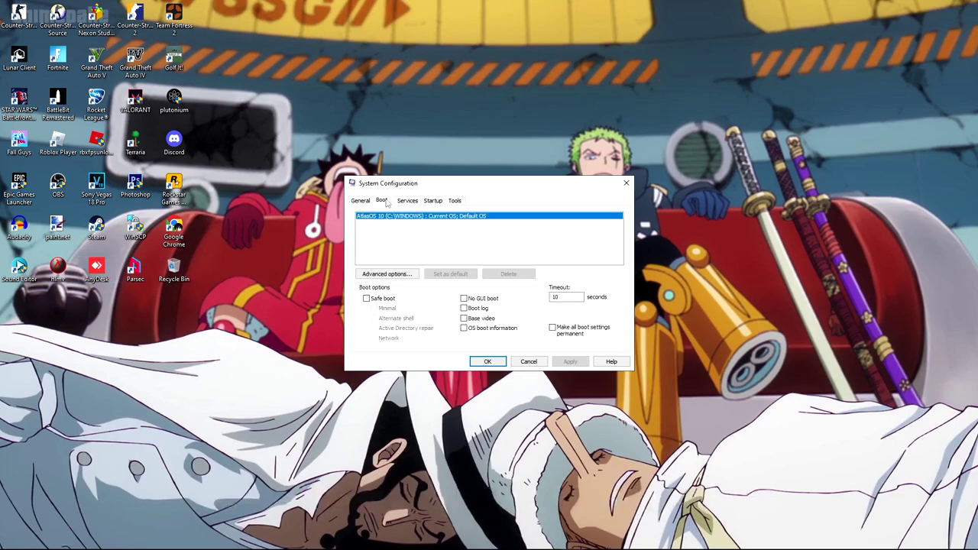
click(386, 273)
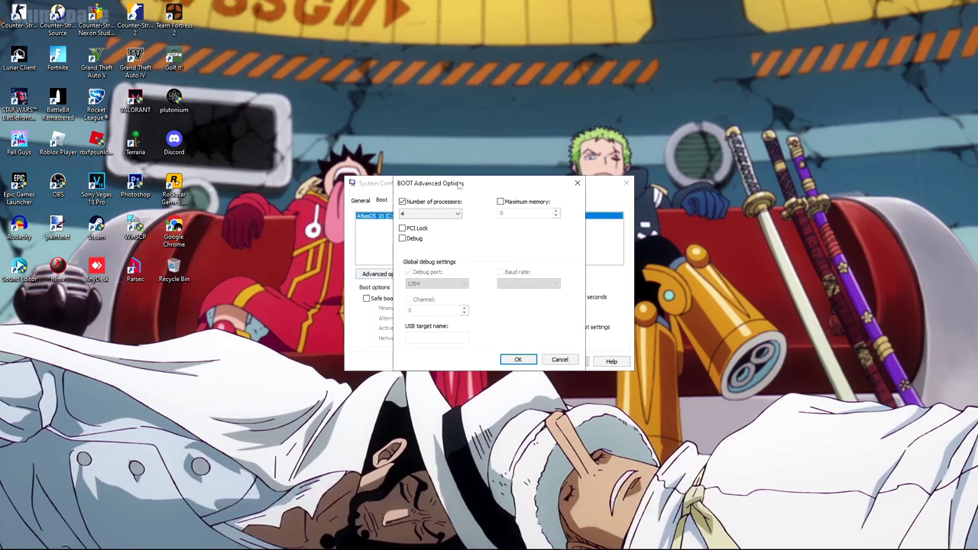
drag(427, 180, 464, 177)
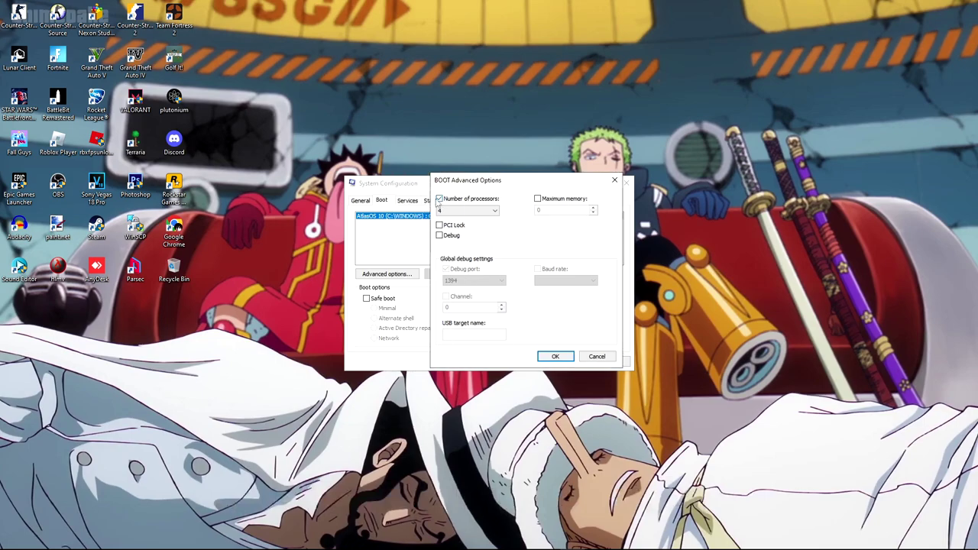
click(489, 216)
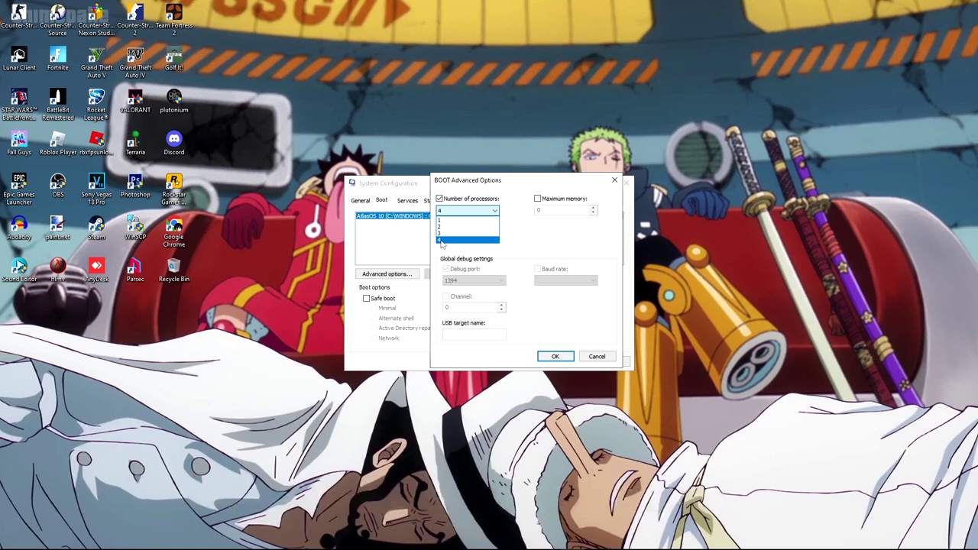
click(441, 242)
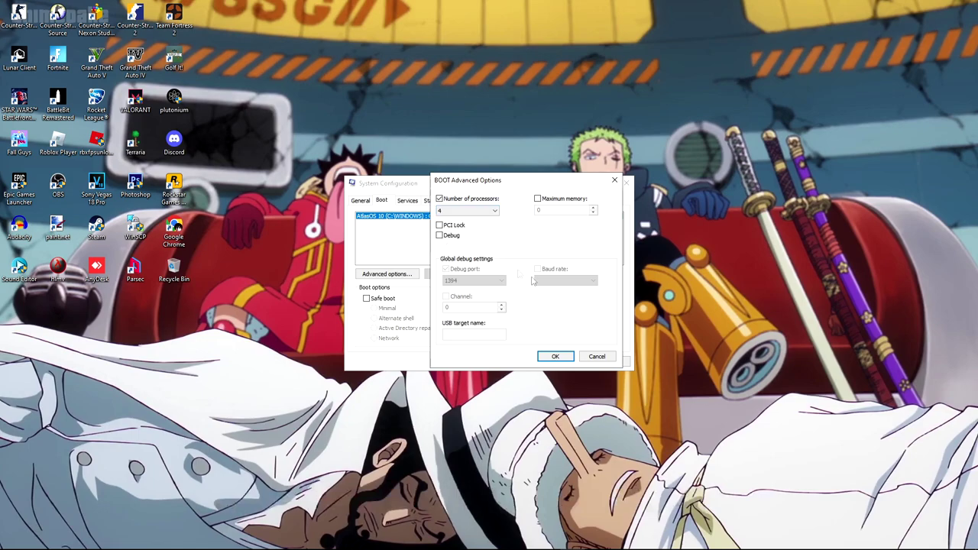
click(555, 355)
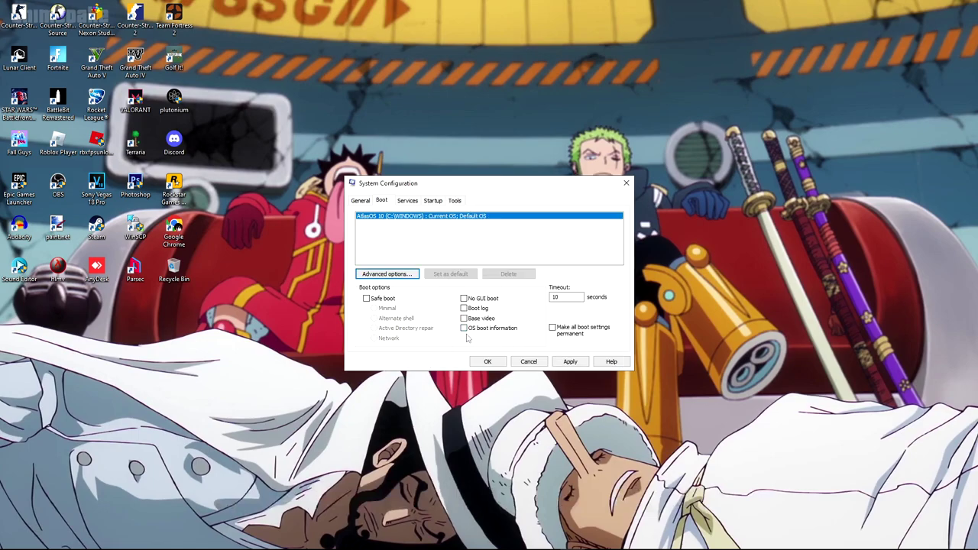
Step: Hide all Microsoft services in the list of services and look through the remaining third-party ones
click(411, 202)
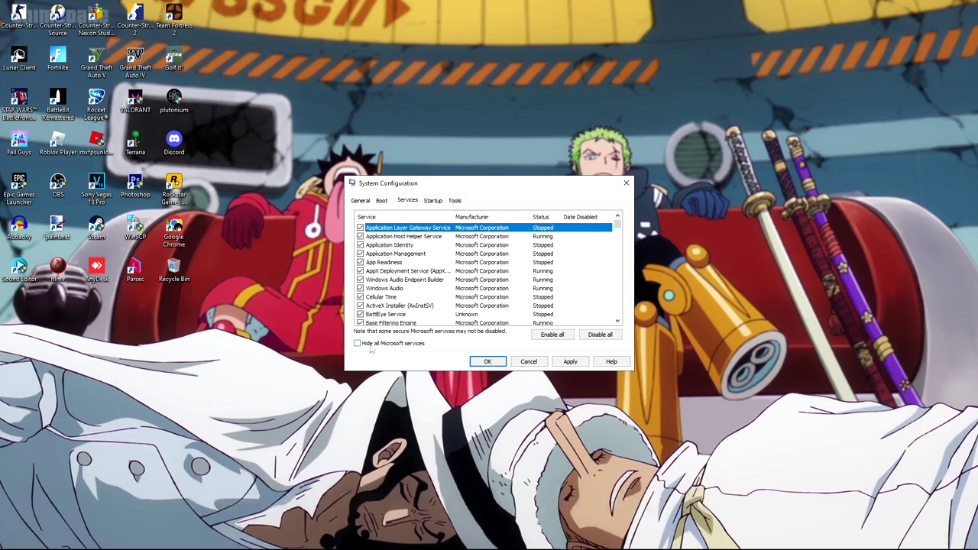
click(358, 344)
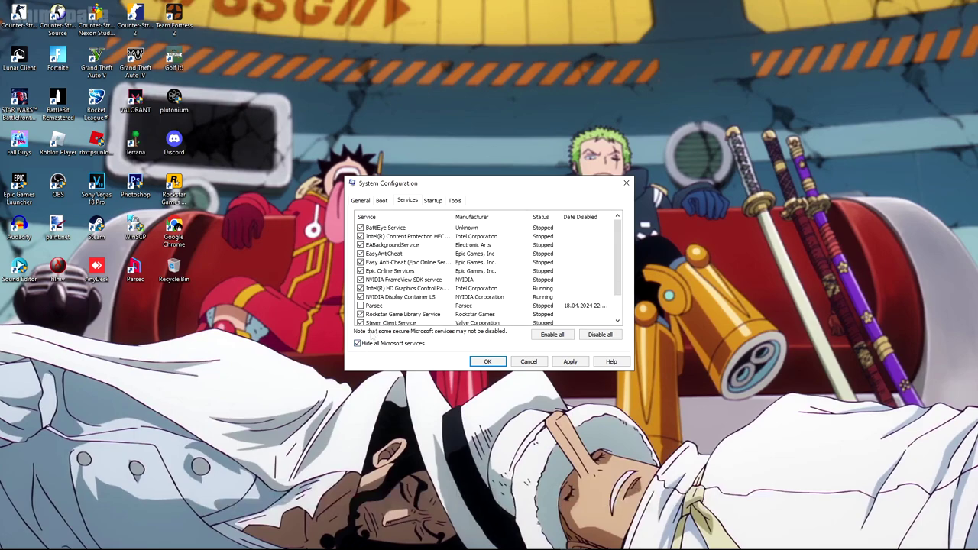
scroll(398, 238, down, 1)
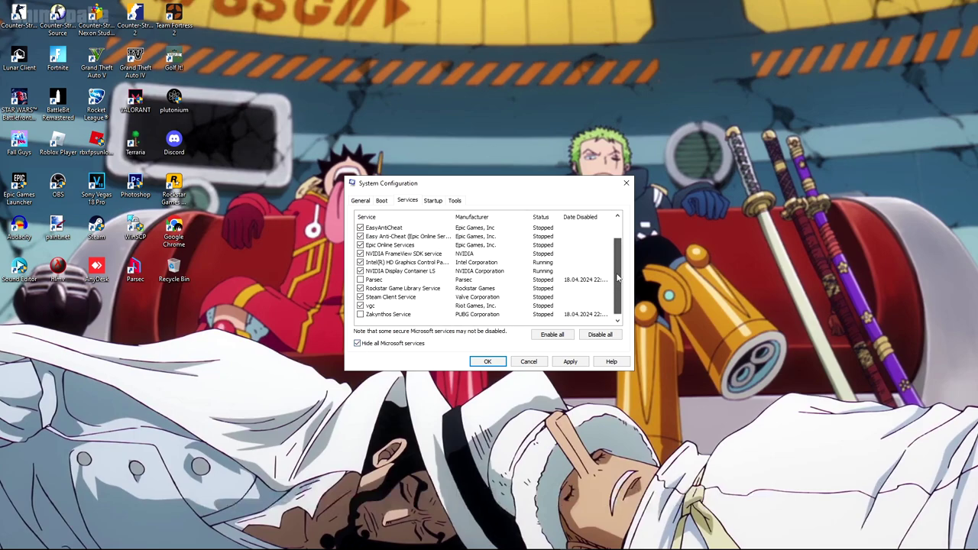
scroll(624, 307, up, 1)
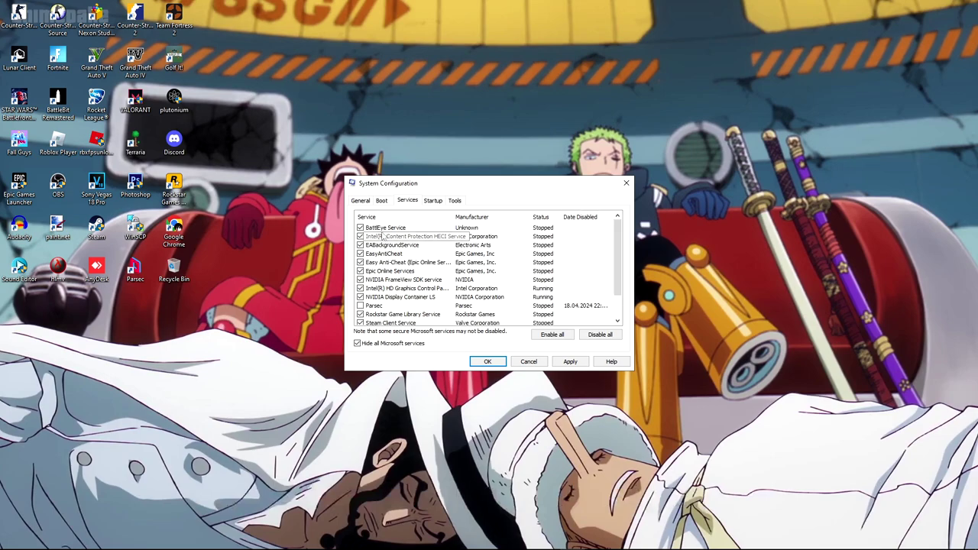
Step: Check the startup settings, apply the System Configuration changes, exit without restarting the computer and close Task Manager
click(432, 200)
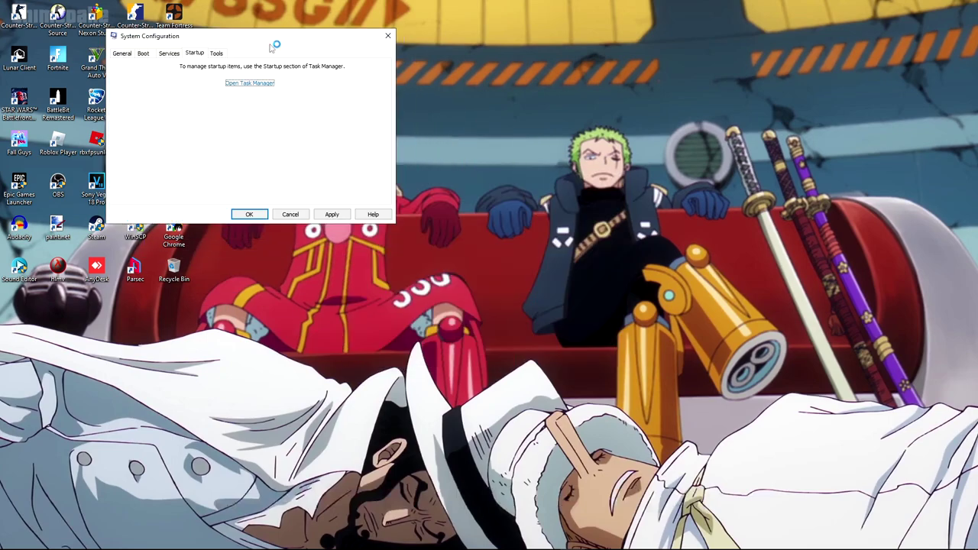
click(329, 213)
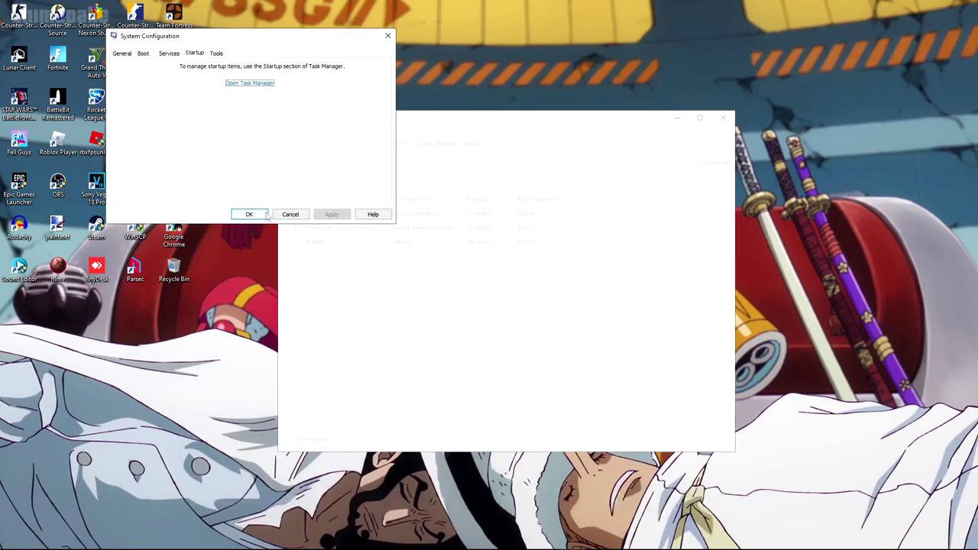
click(249, 214)
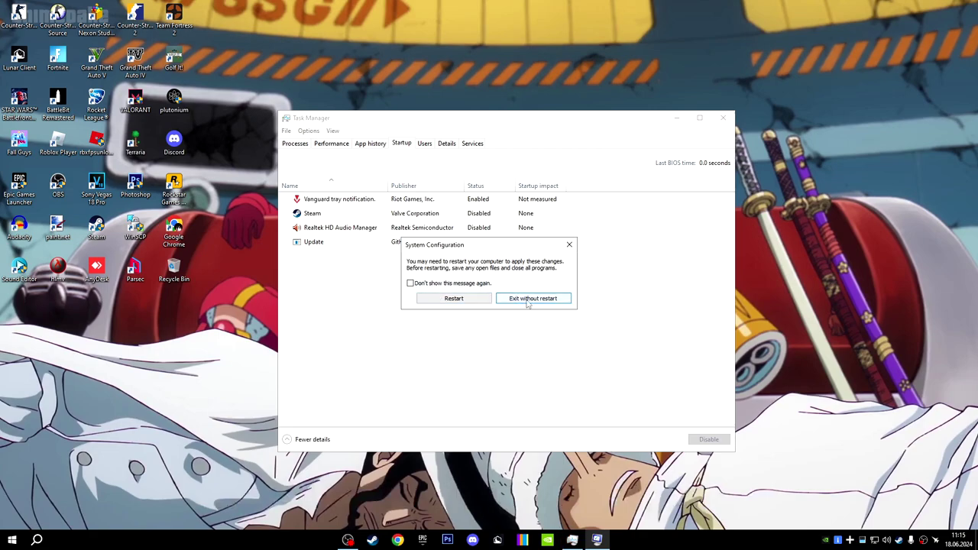
click(524, 299)
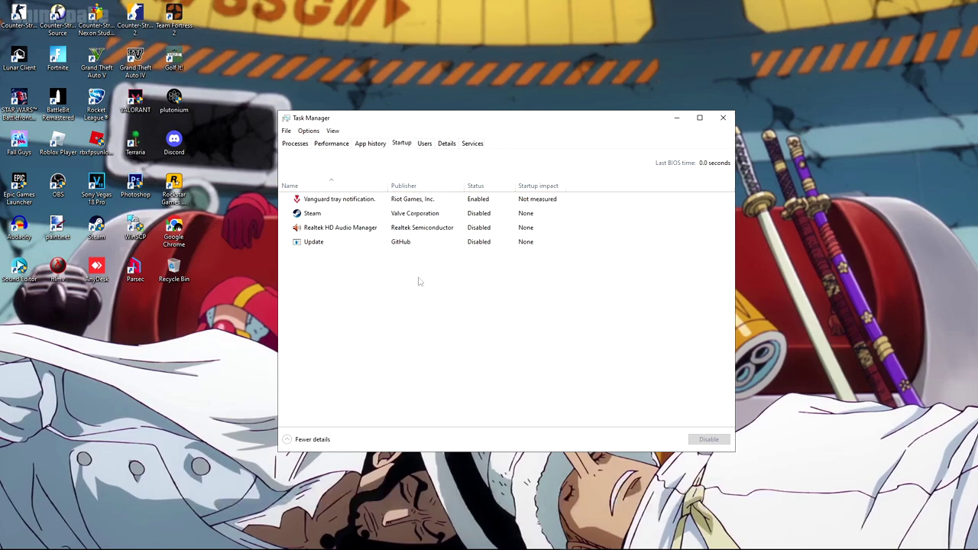
key(alt+F4)
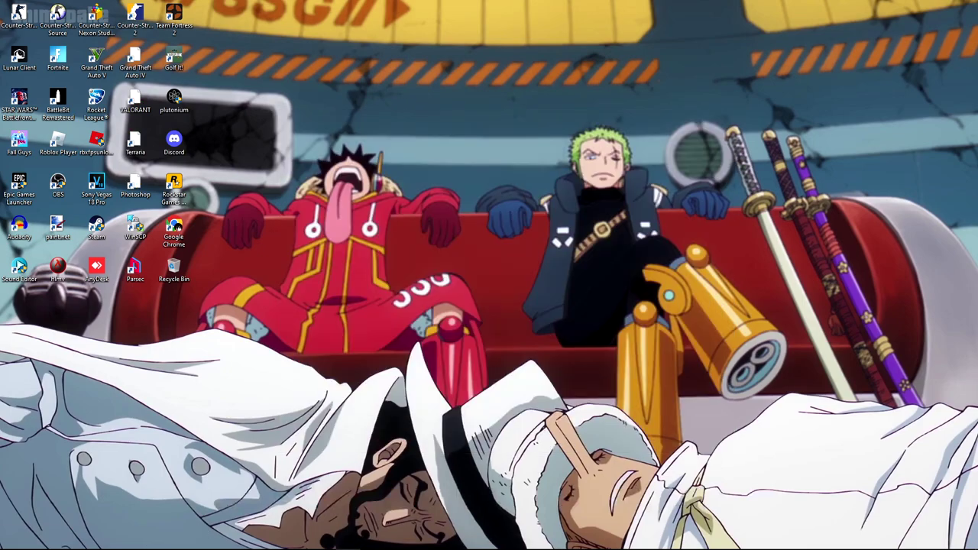
Step: Open the Windows appearance and performance options and bring up the virtual memory settings
key(super)
text(per)
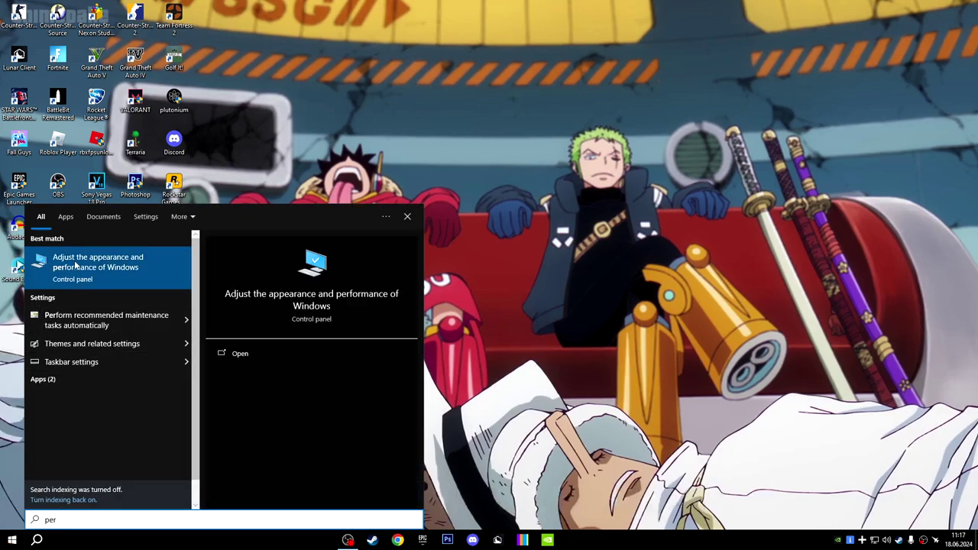
click(122, 270)
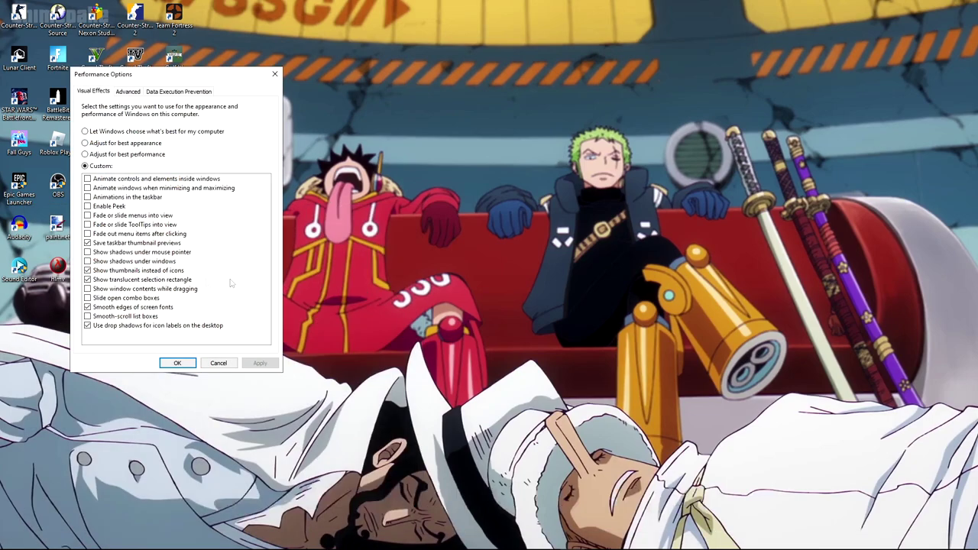
drag(183, 78, 486, 116)
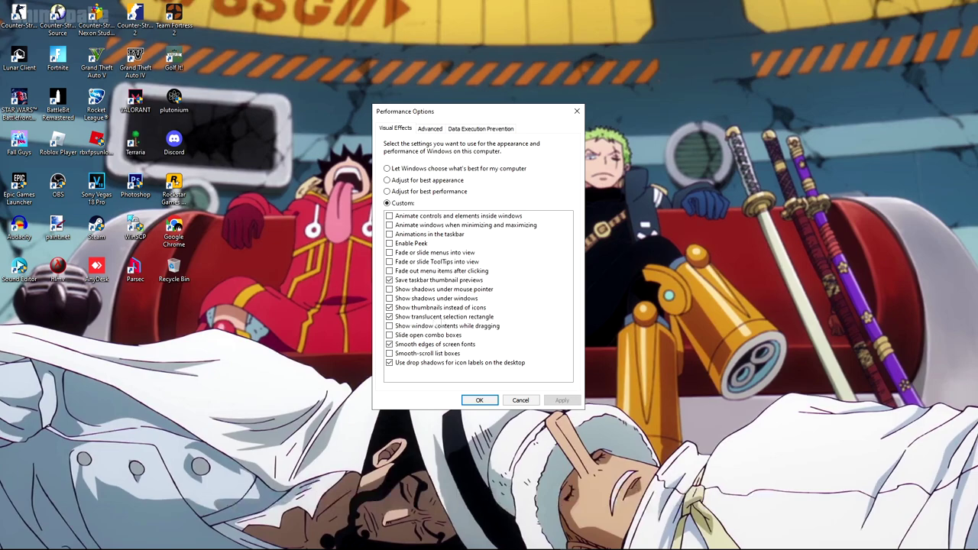
click(430, 129)
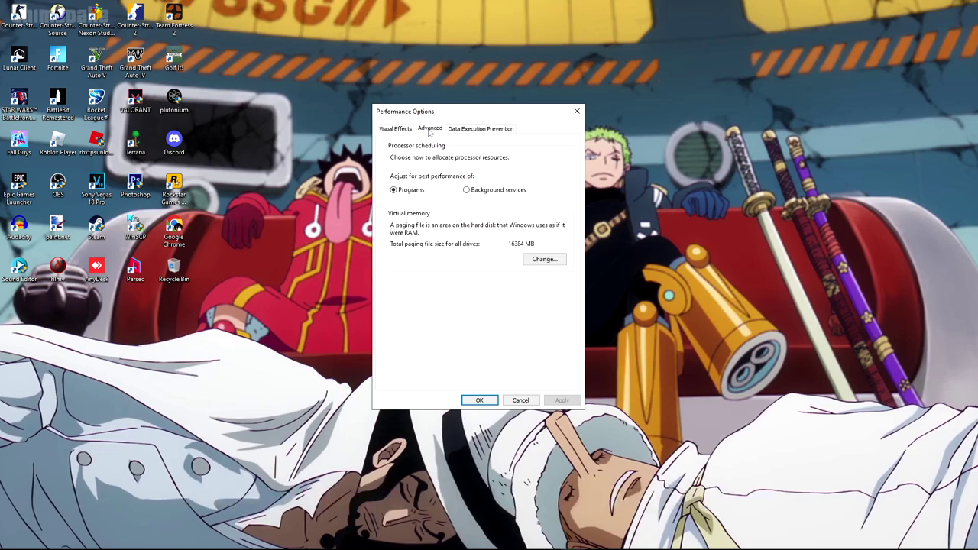
click(546, 261)
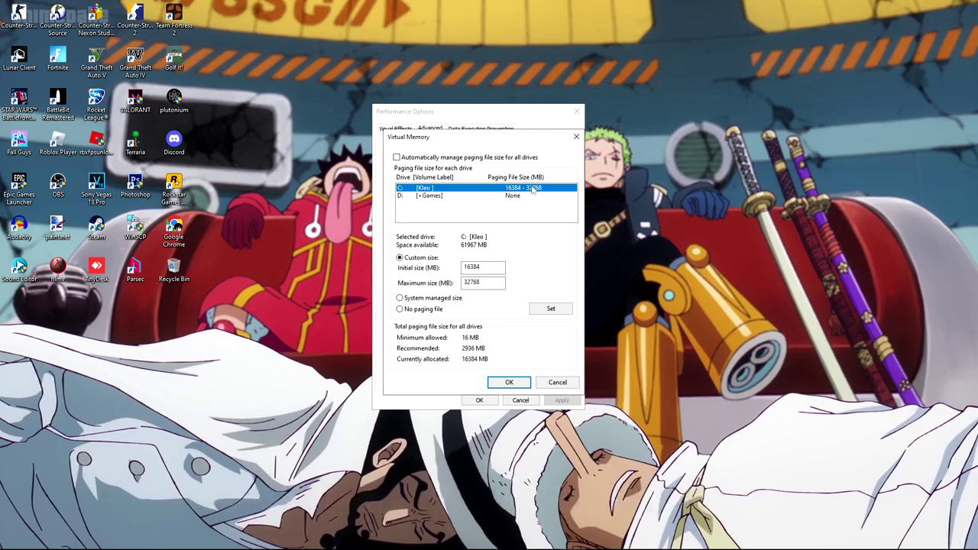
Step: Clear the custom initial and maximum paging file sizes for drive C:
double_click(463, 269)
key(BackSpace)
double_click(491, 286)
key(BackSpace)
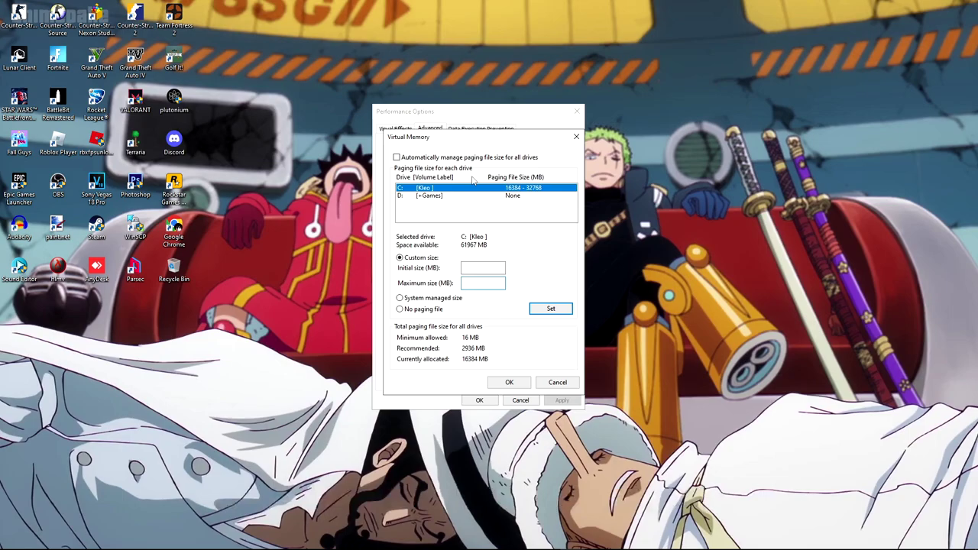
Step: Check the computer's total memory in the performance view of Task Manager
right_click(688, 542)
click(726, 493)
drag(476, 122, 298, 31)
click(152, 47)
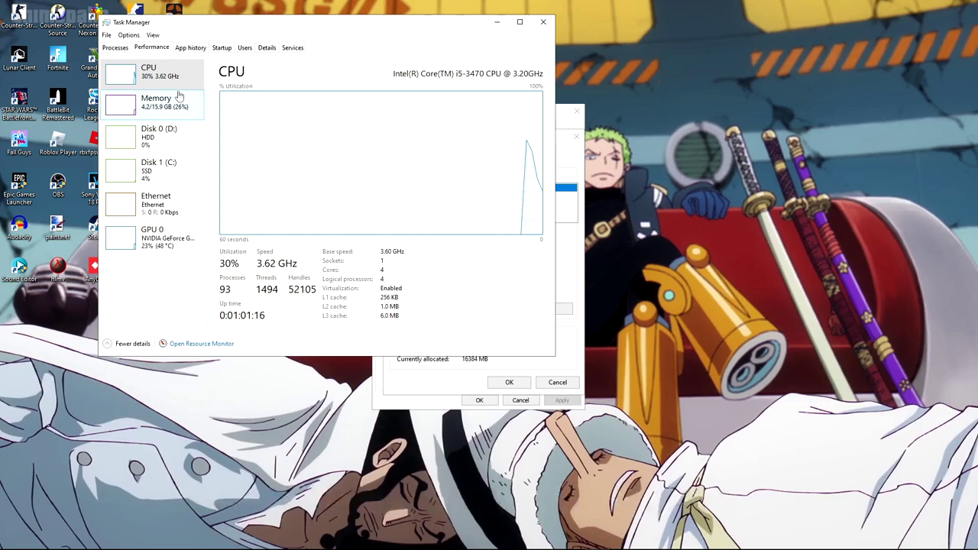
click(144, 106)
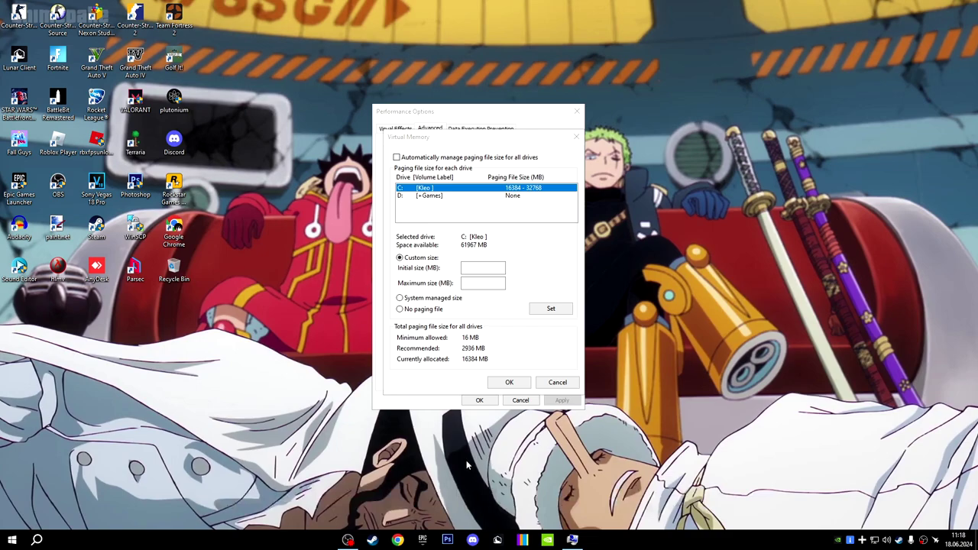
Step: Switch to Google Chrome and search Google for a calculator
click(397, 540)
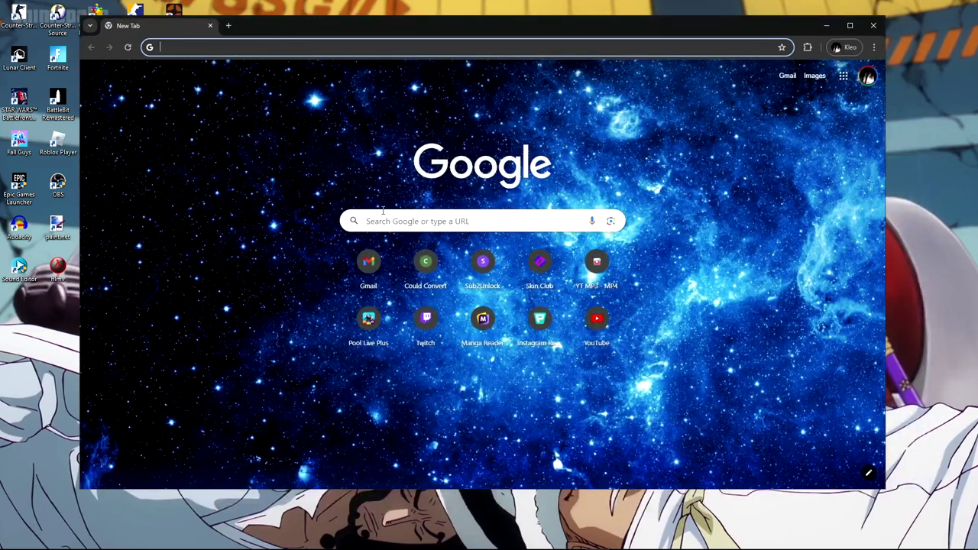
click(383, 213)
text(cal)
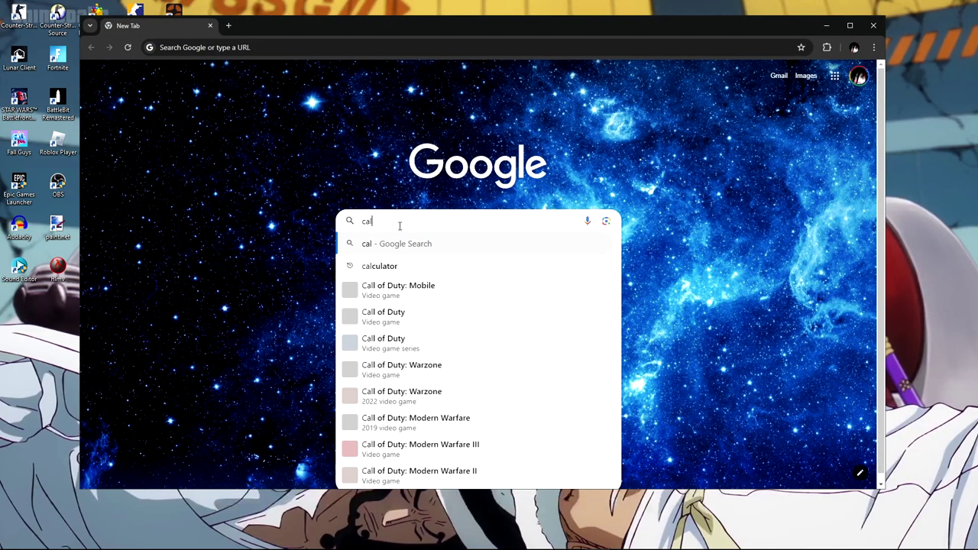
click(414, 259)
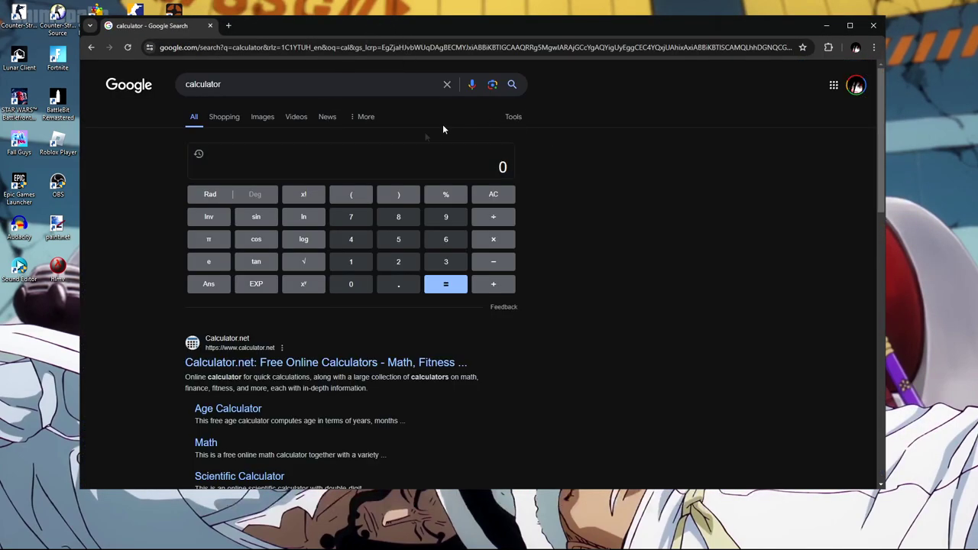
Step: Multiply 16 by 1024 in the calculator and copy the result
click(506, 171)
text(16)
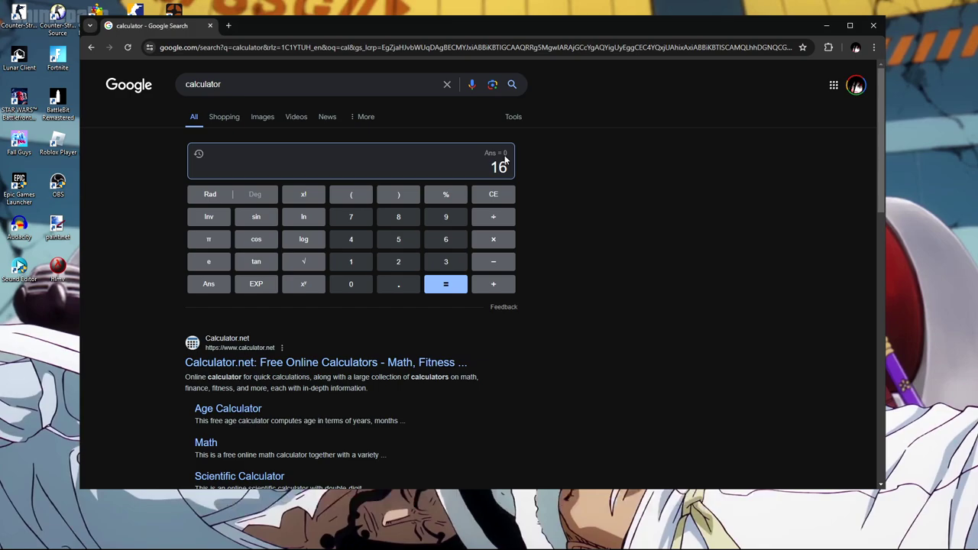
click(492, 241)
click(362, 262)
click(356, 283)
click(398, 263)
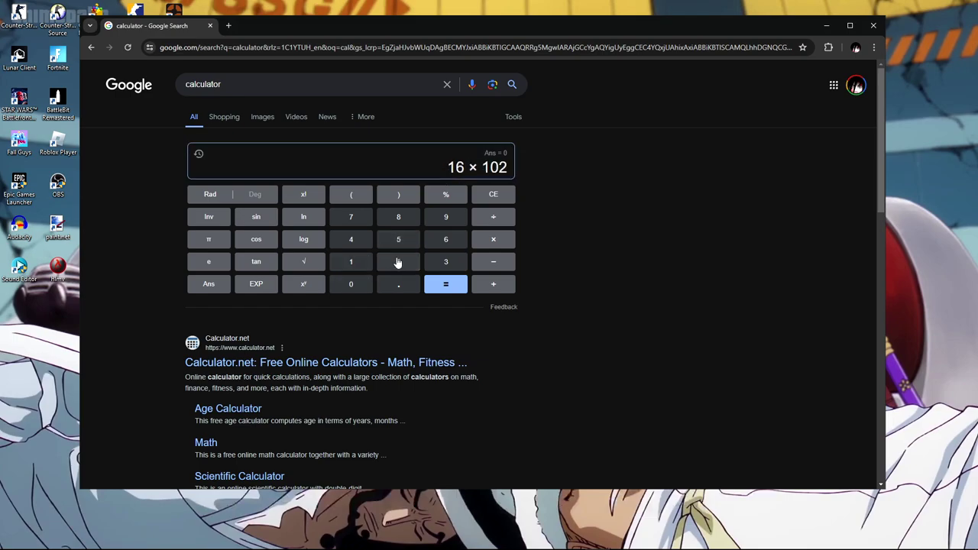
click(351, 241)
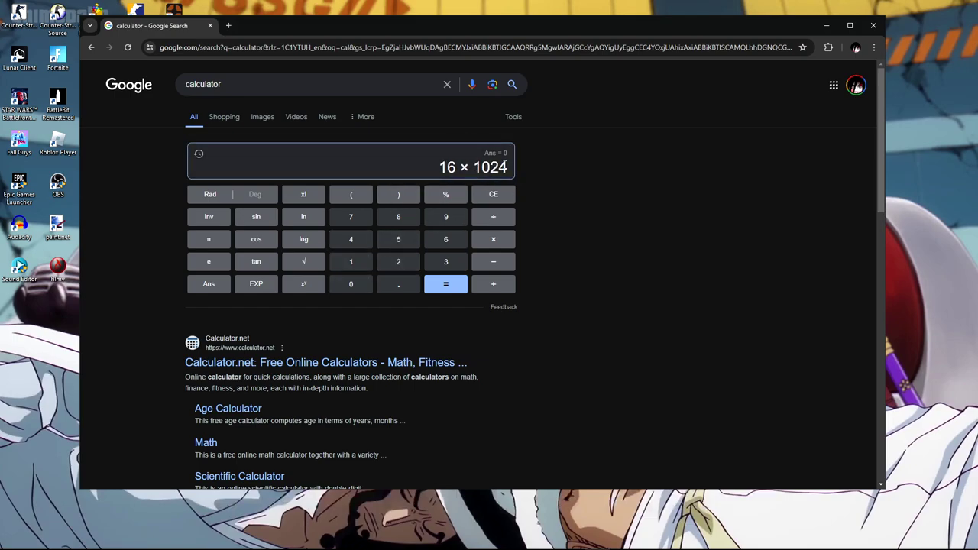
click(445, 283)
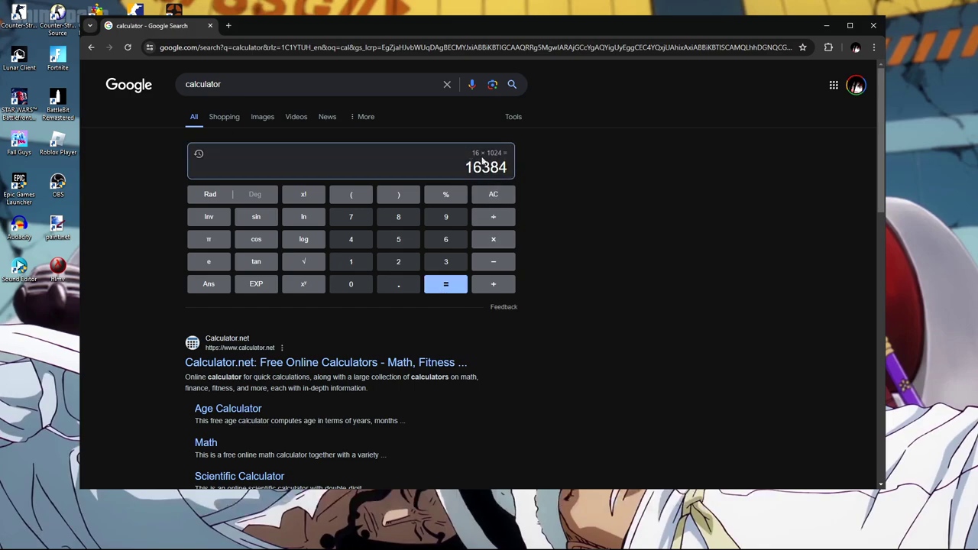
double_click(488, 167)
key(ctrl+c)
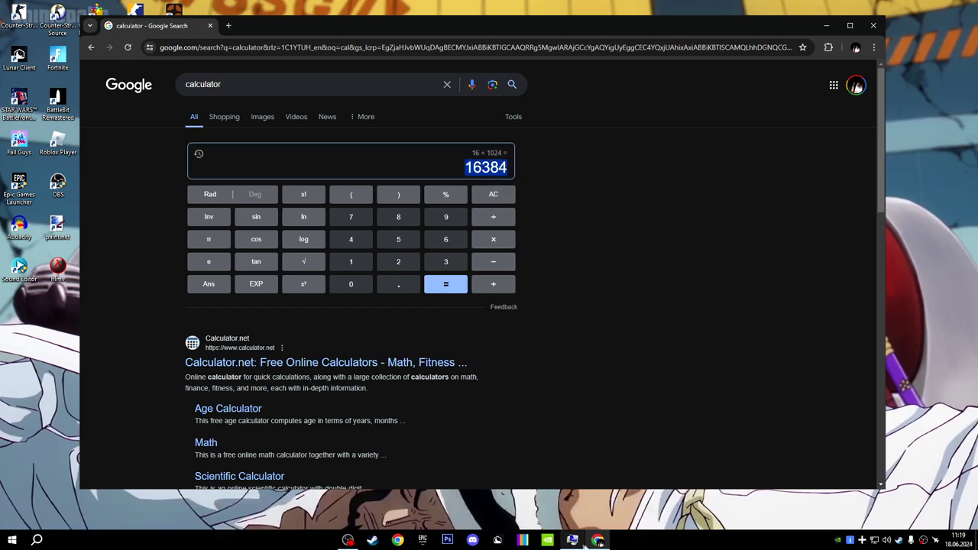
Step: Switch to the Virtual Memory dialog and set the initial paging file size to 16384 MB
click(585, 540)
click(475, 267)
key(ctrl+v)
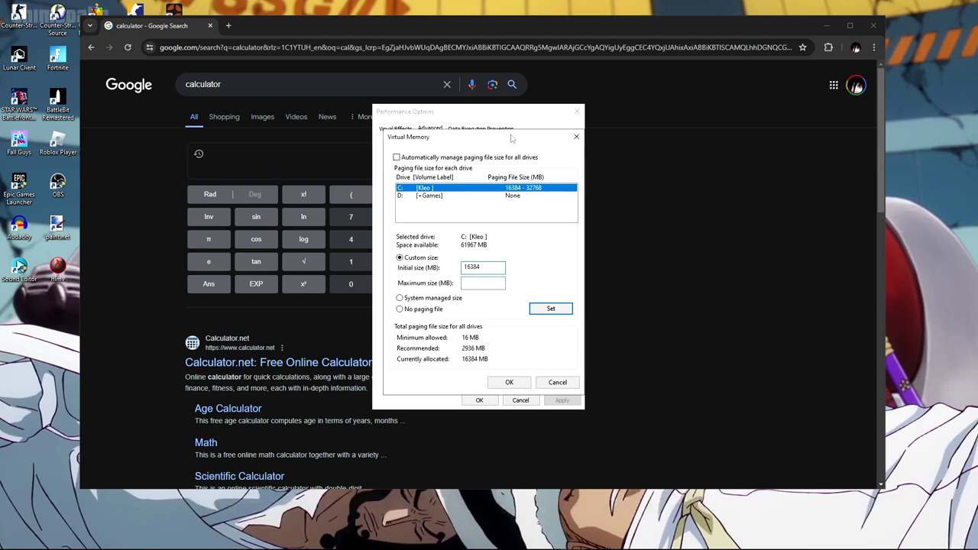
drag(458, 139, 555, 144)
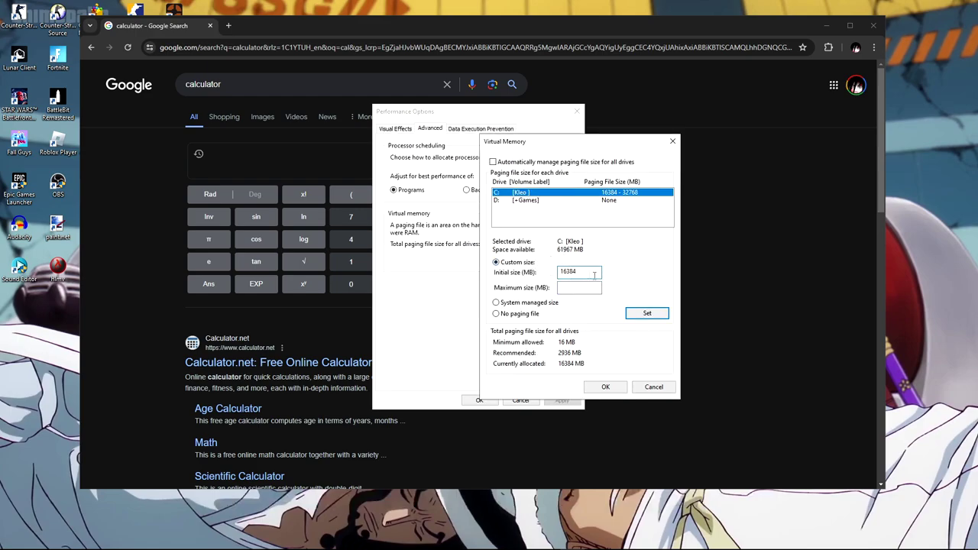
Step: Return to the calculator in Chrome, multiply 16384 by 2 and copy the result
click(730, 241)
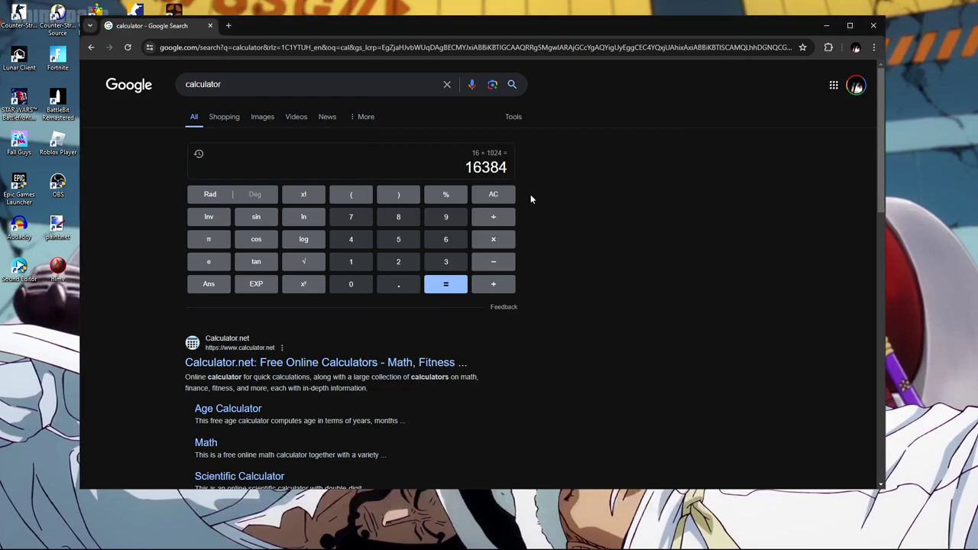
click(493, 242)
click(404, 263)
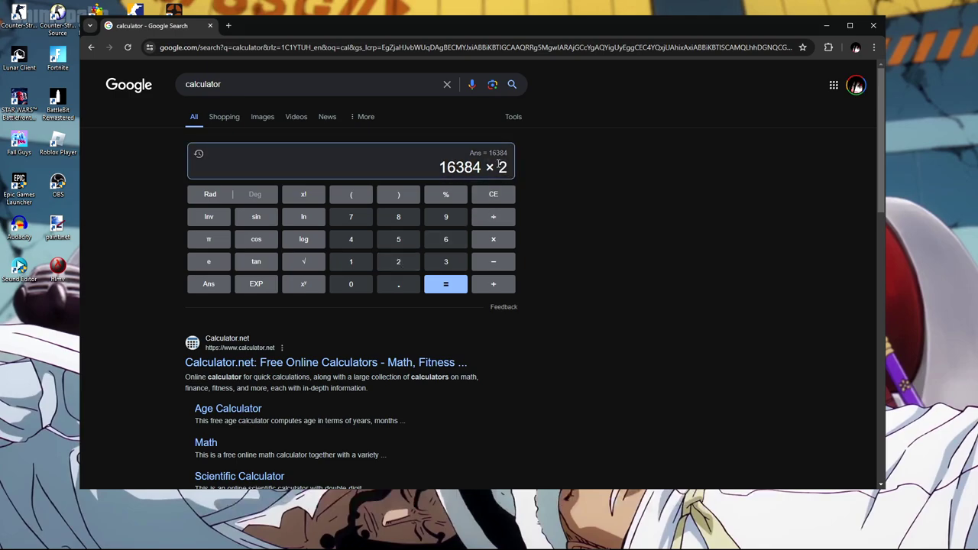
click(445, 284)
drag(465, 166, 517, 168)
key(ctrl+c)
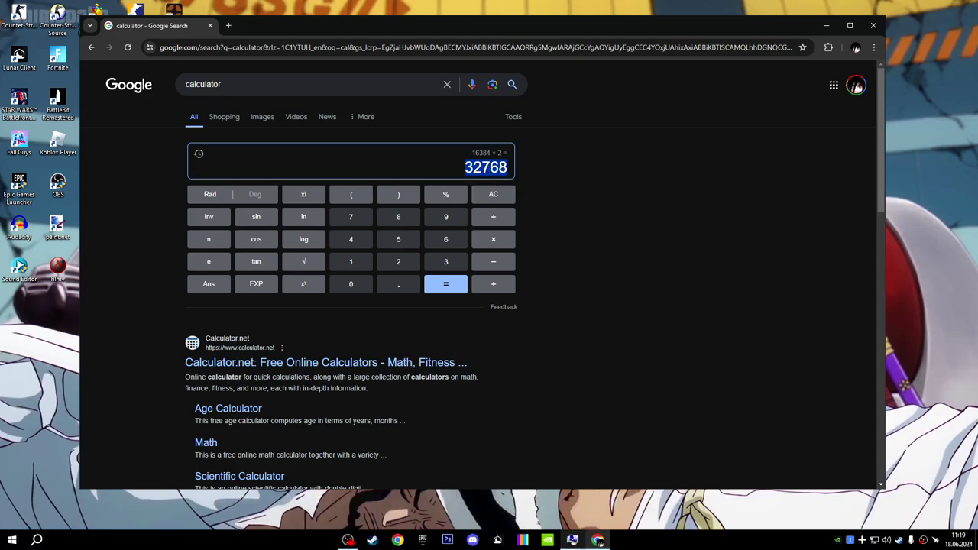
Step: Set the maximum paging file size to 32768 MB, accept the virtual memory and performance settings, and close Chrome
click(573, 540)
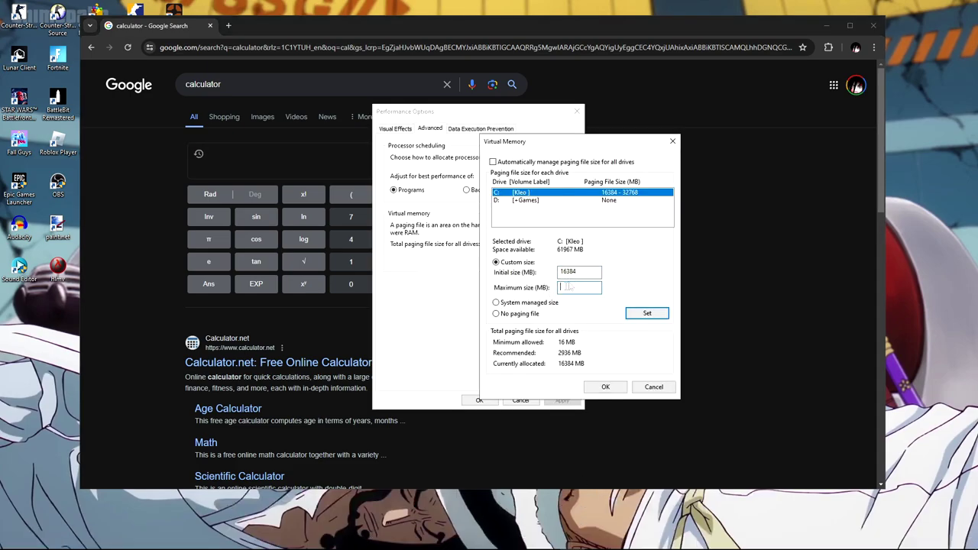
key(ctrl+v)
click(647, 315)
click(611, 386)
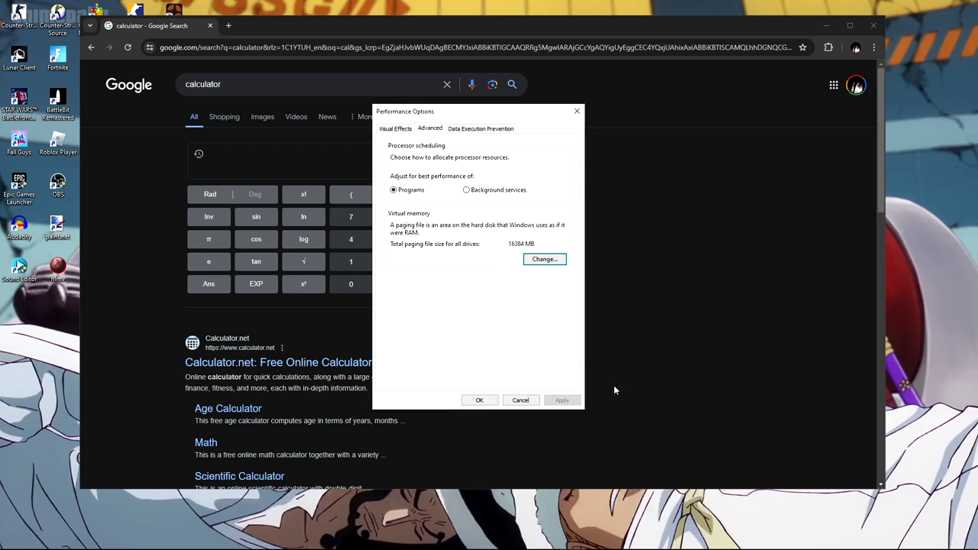
click(479, 400)
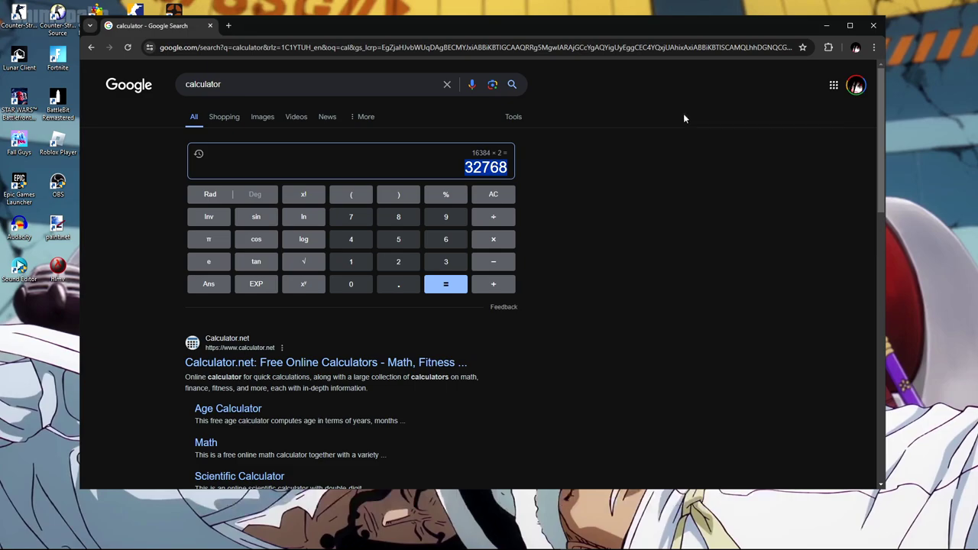
click(873, 25)
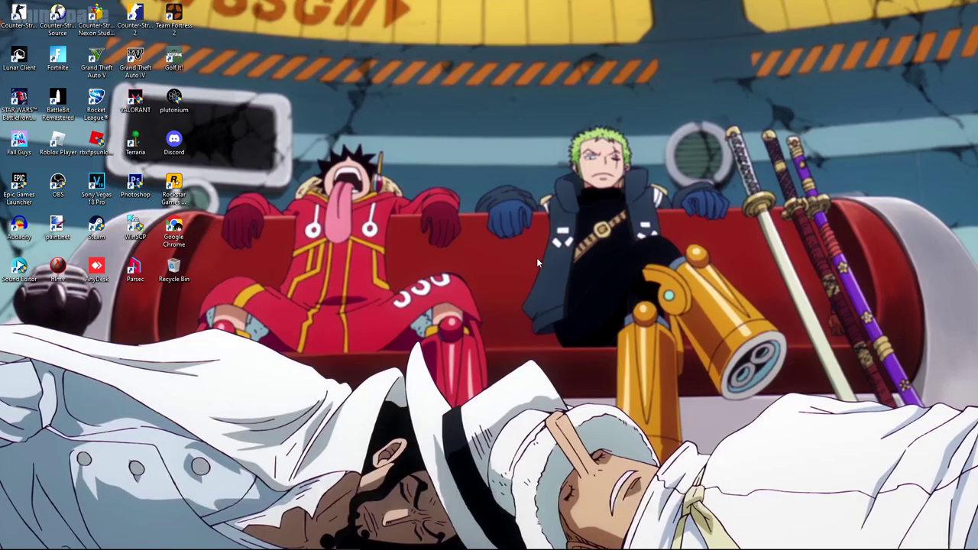
Step: Paste the Pc Tweaks archive onto the desktop and move it slightly higher
key(ctrl+v)
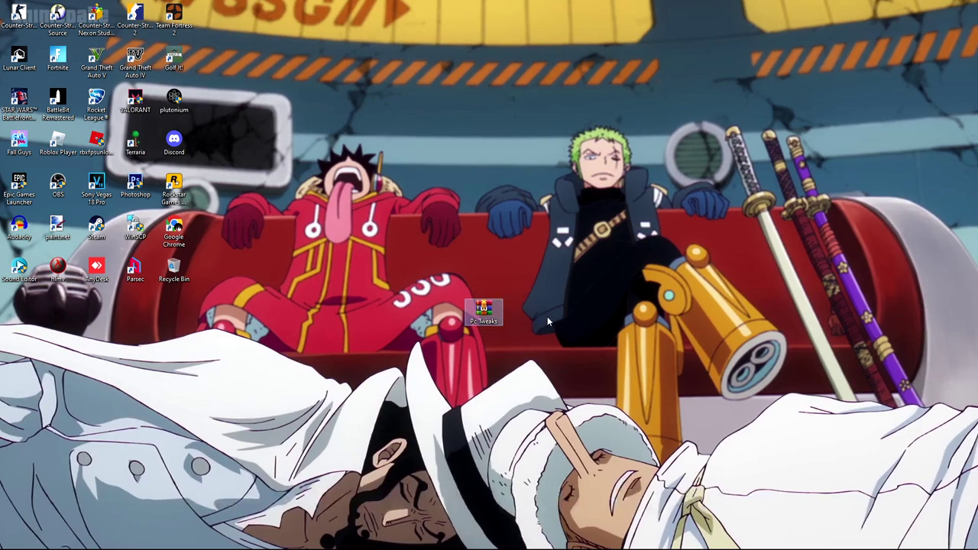
drag(489, 315, 489, 273)
click(553, 366)
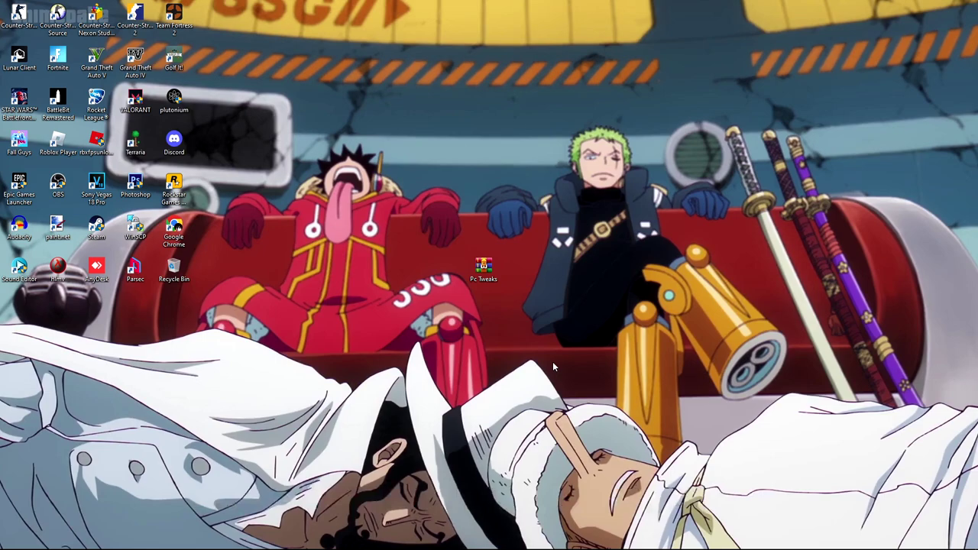
Step: Open the Pc Tweaks archive in WinRAR, move its window aside and dismiss the licence purchase notice
double_click(483, 269)
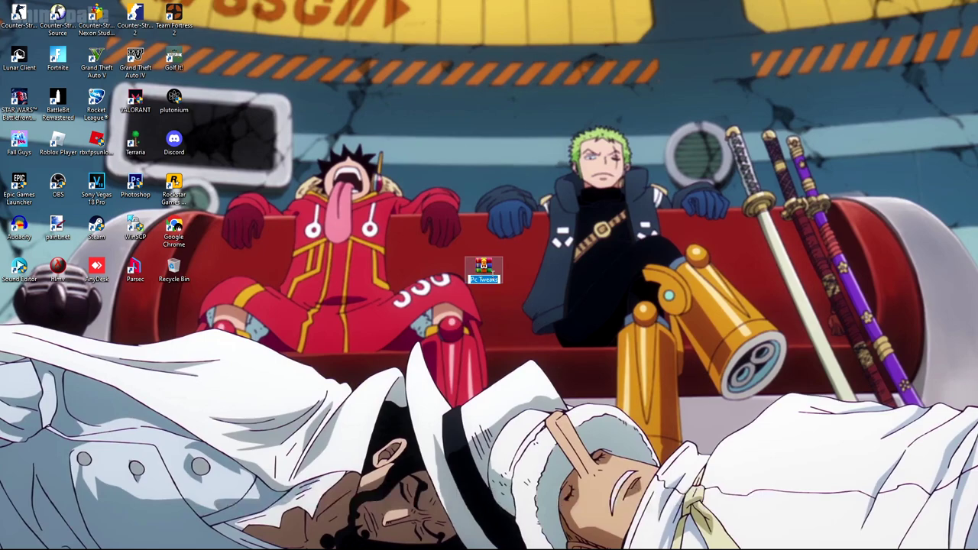
drag(579, 61, 194, 29)
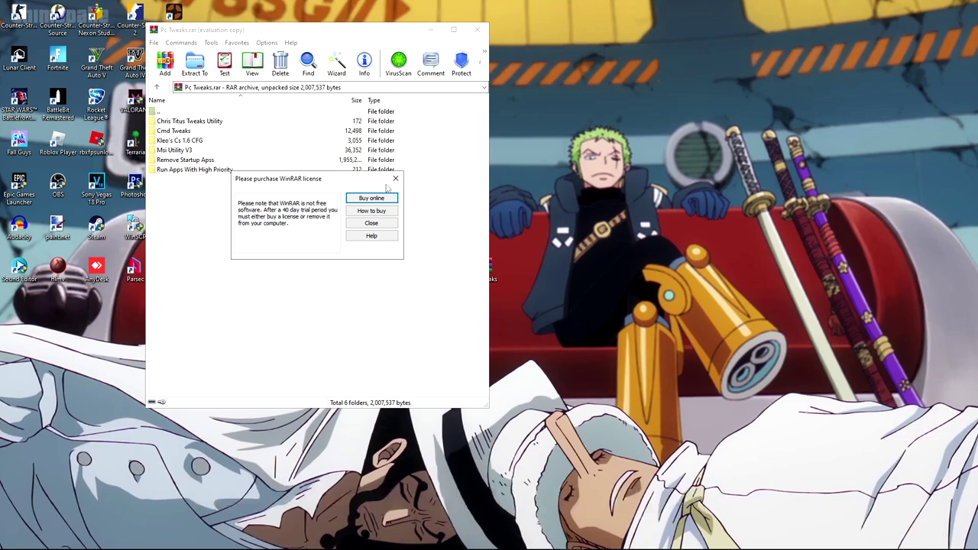
click(371, 221)
click(164, 142)
click(264, 217)
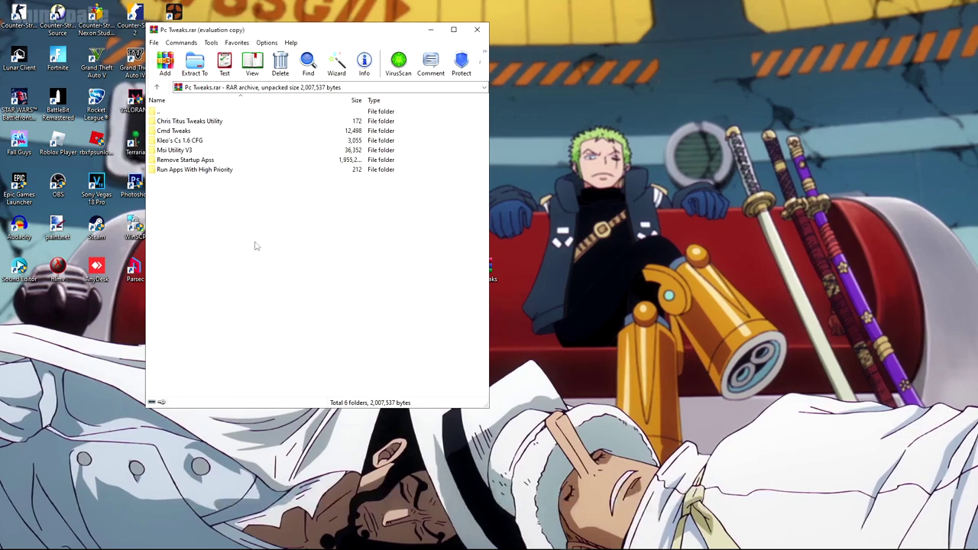
Step: Copy the command from Chris Titus Tweaks Utility.TXT in the archive's Chris Titus Tweaks Utility folder and close the text file
double_click(173, 122)
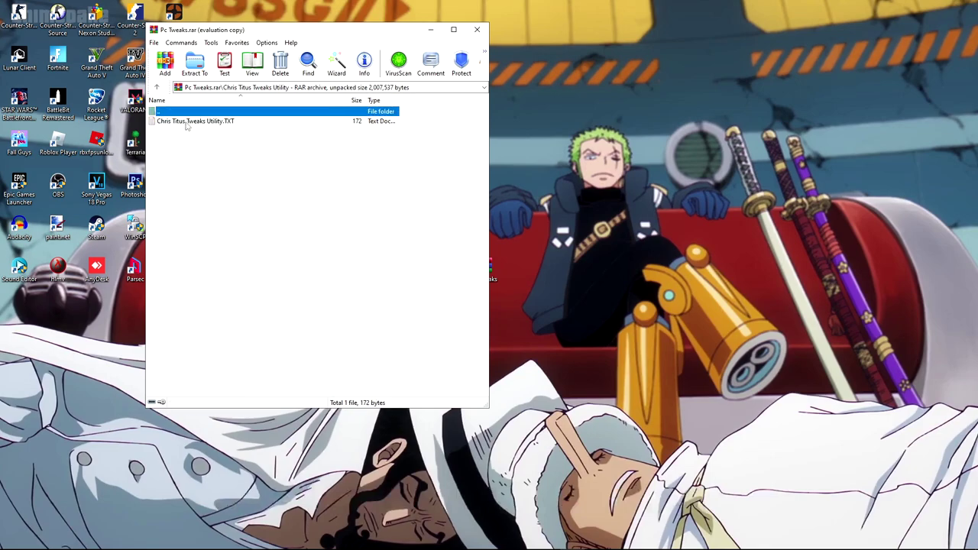
double_click(186, 122)
drag(323, 114, 208, 109)
right_click(248, 112)
click(316, 141)
key(alt+F4)
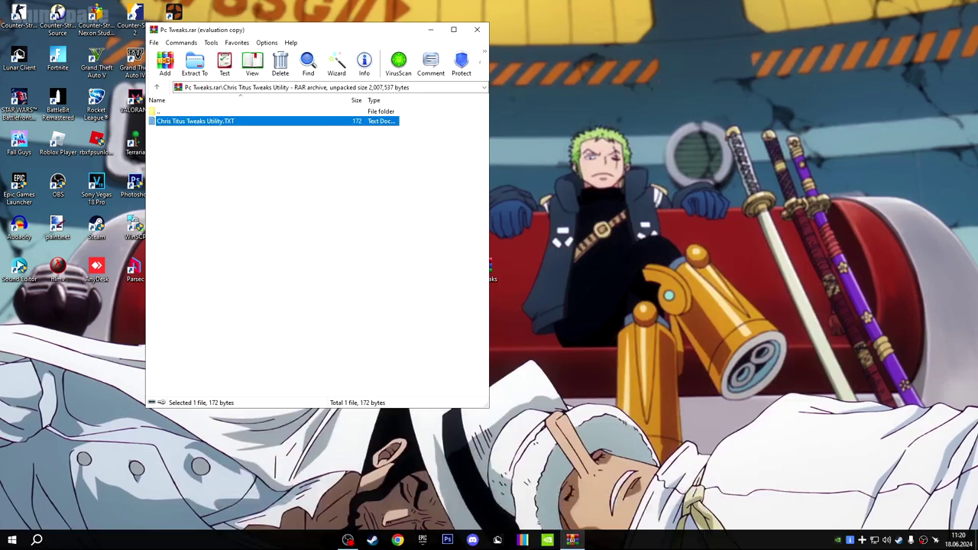
Step: Open Windows PowerShell as administrator, run the copied command irm christitus.com/win | iex, and minimize the archive window
key(super)
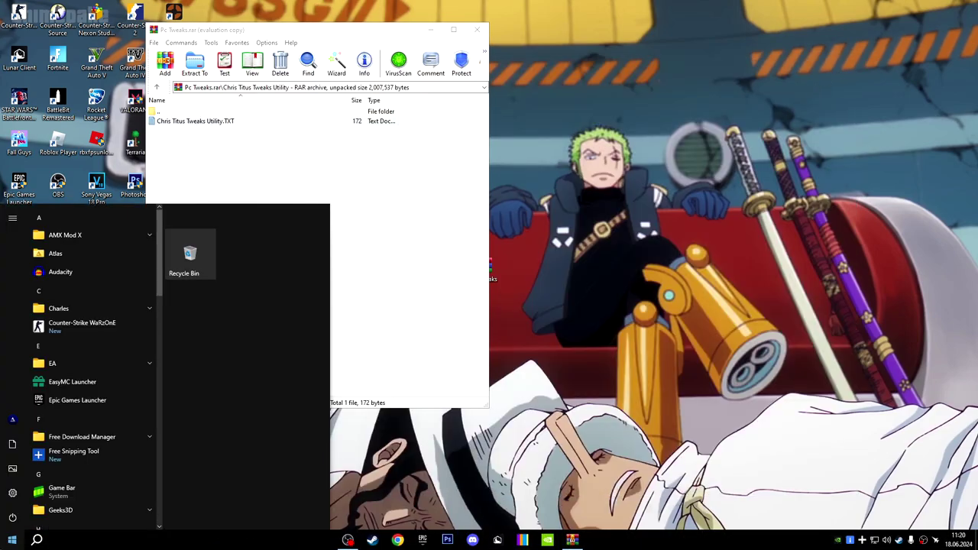
text(powershe)
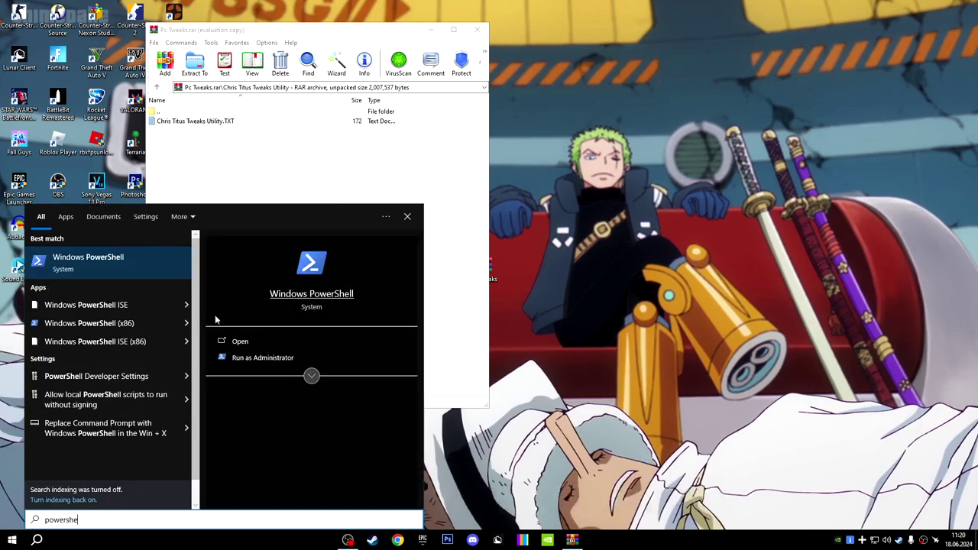
click(246, 358)
click(414, 334)
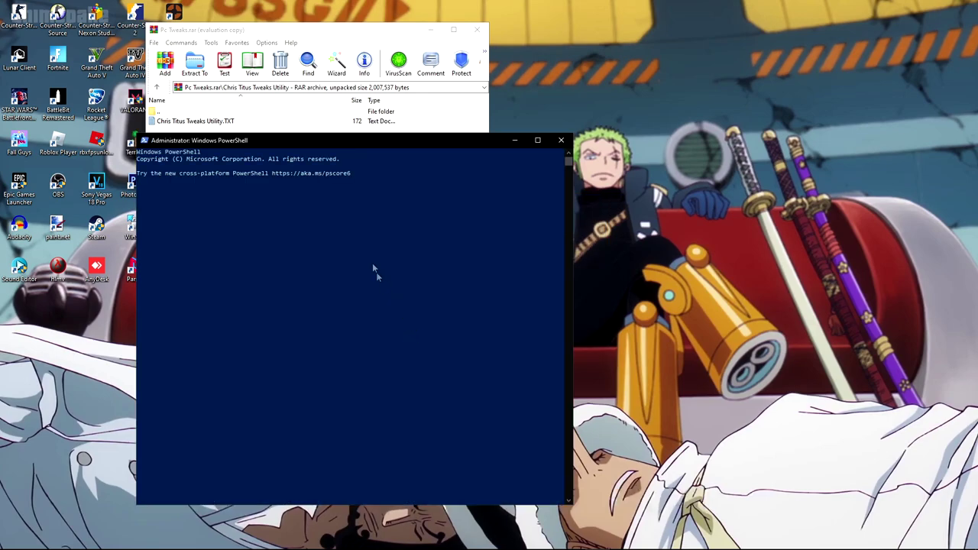
right_click(231, 191)
key(Return)
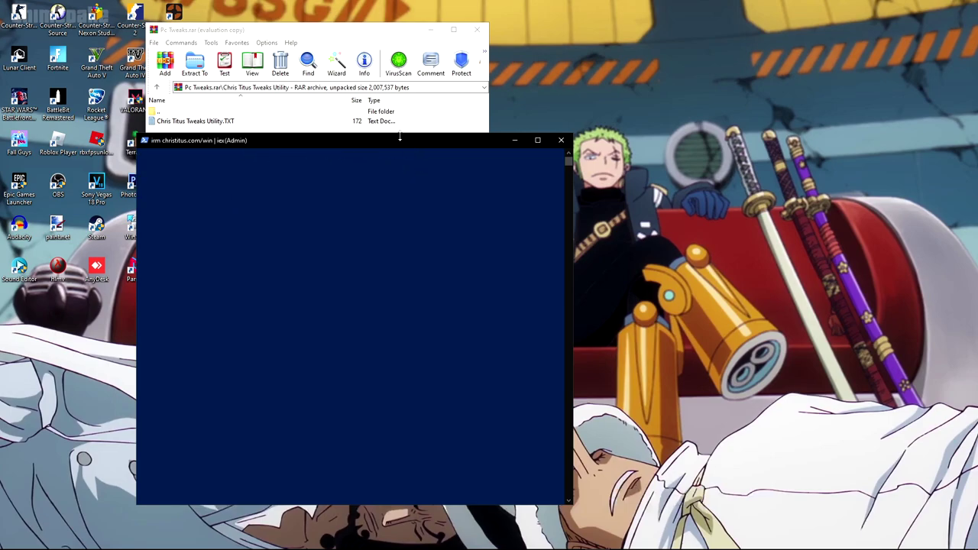
click(430, 30)
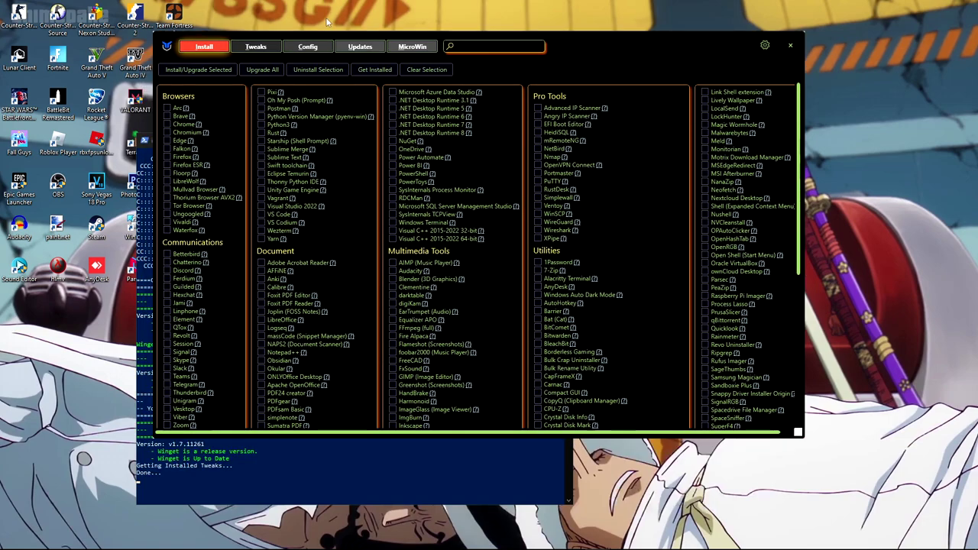
Step: Select the Standard recommended tweaks plus removal of all MS Store apps, Microsoft Edge and OneDrive
click(256, 47)
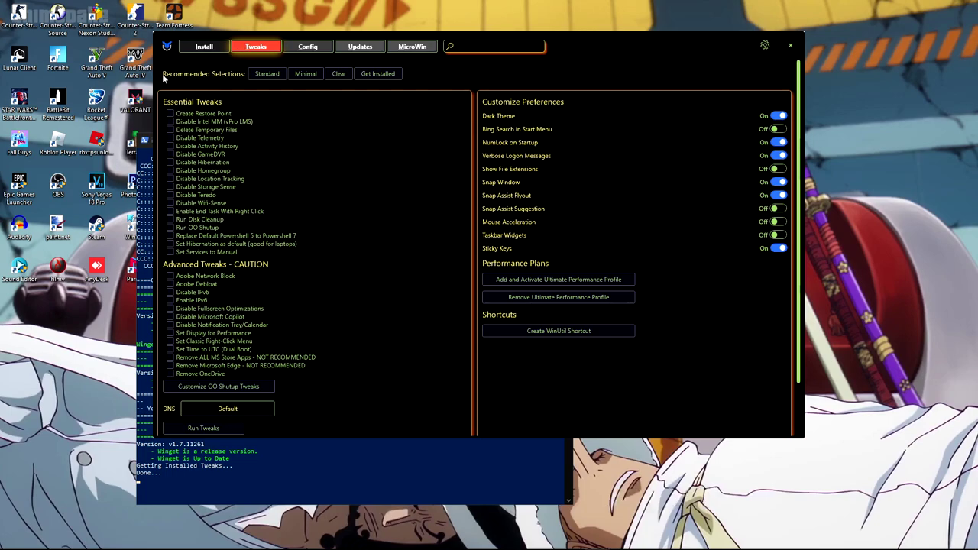
click(268, 75)
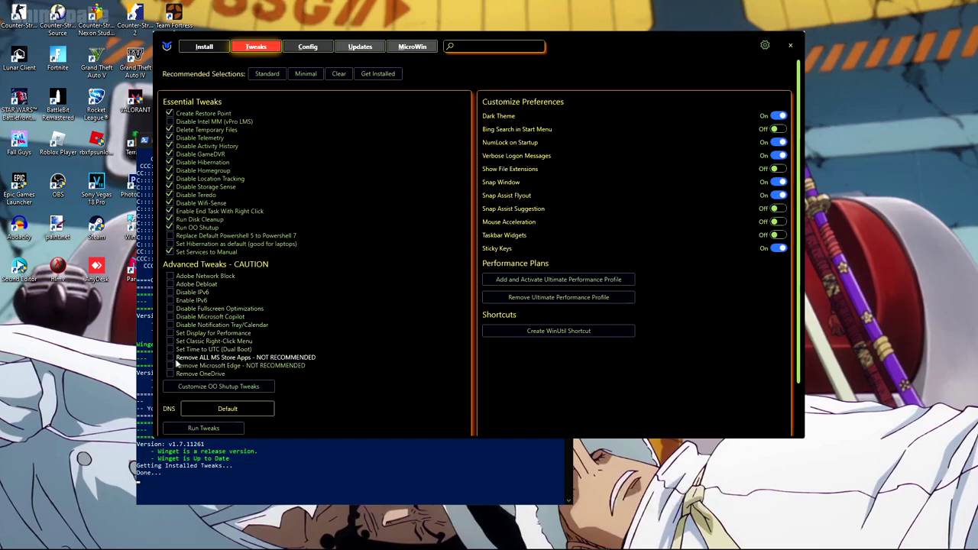
scroll(173, 336, down, 2)
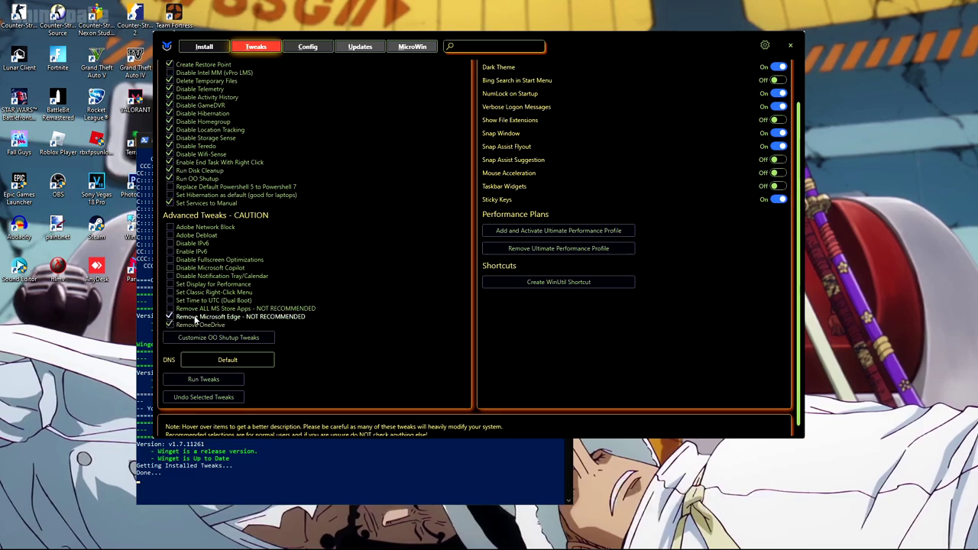
click(184, 309)
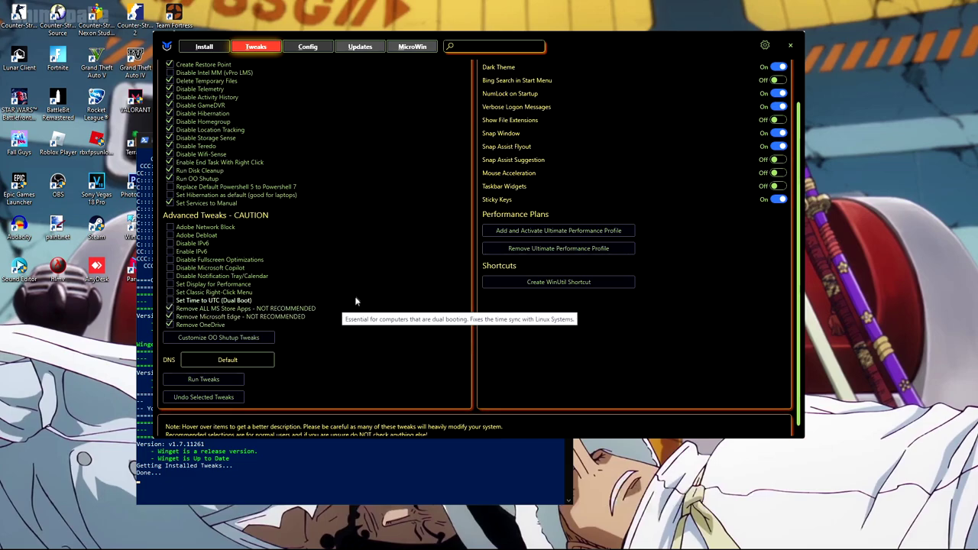
Step: Set the DNS to Cloudflare and run the selected tweaks
click(227, 360)
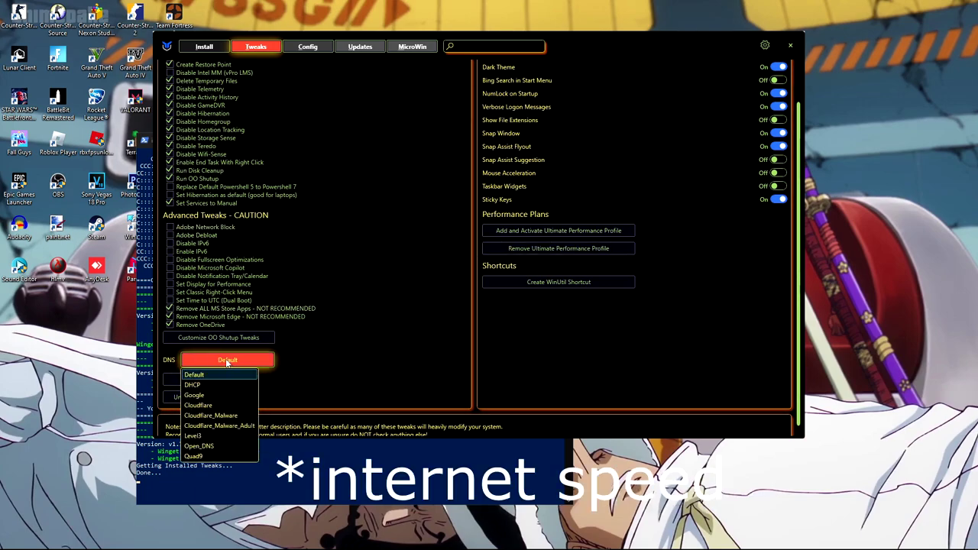
click(197, 405)
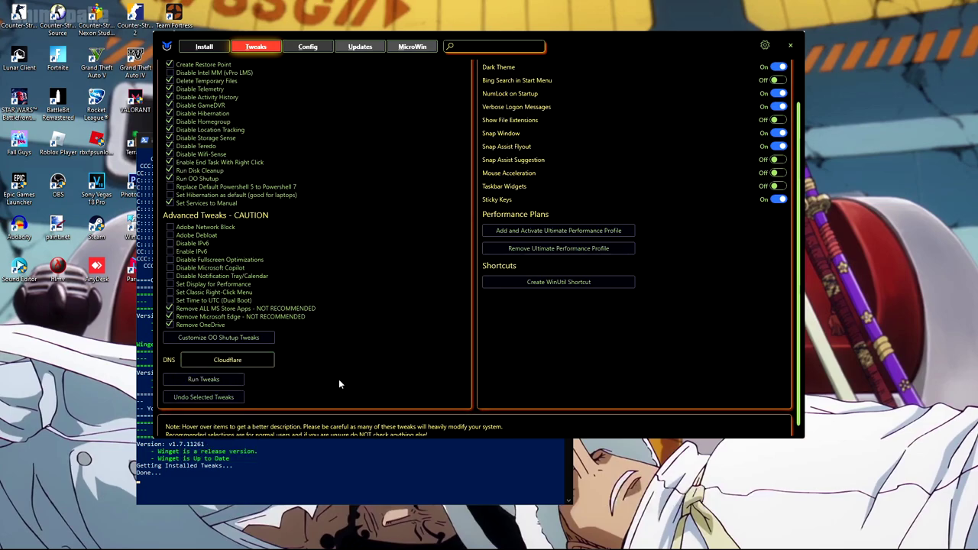
click(219, 382)
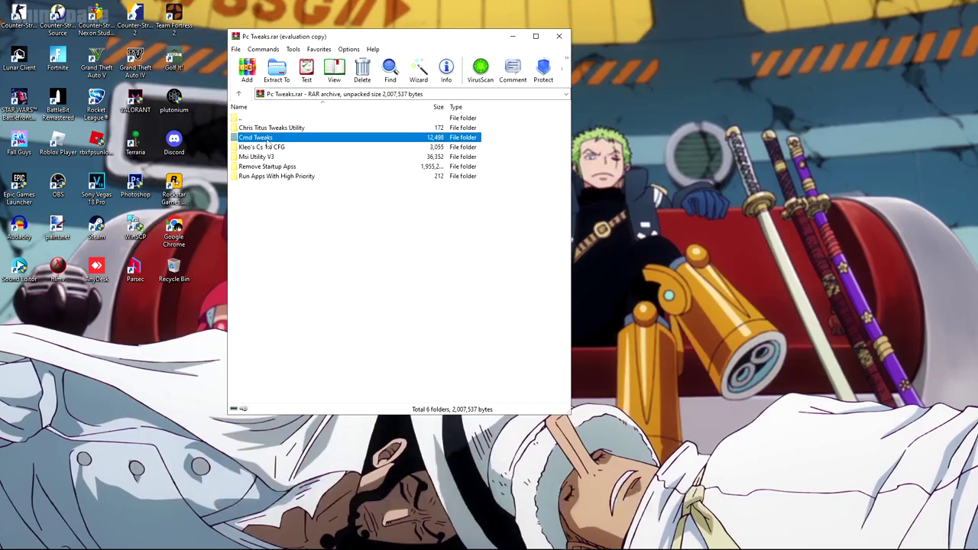
Step: Open the Cmd Tweaks folder in the Pc Tweaks archive and look over its four command scripts
double_click(269, 142)
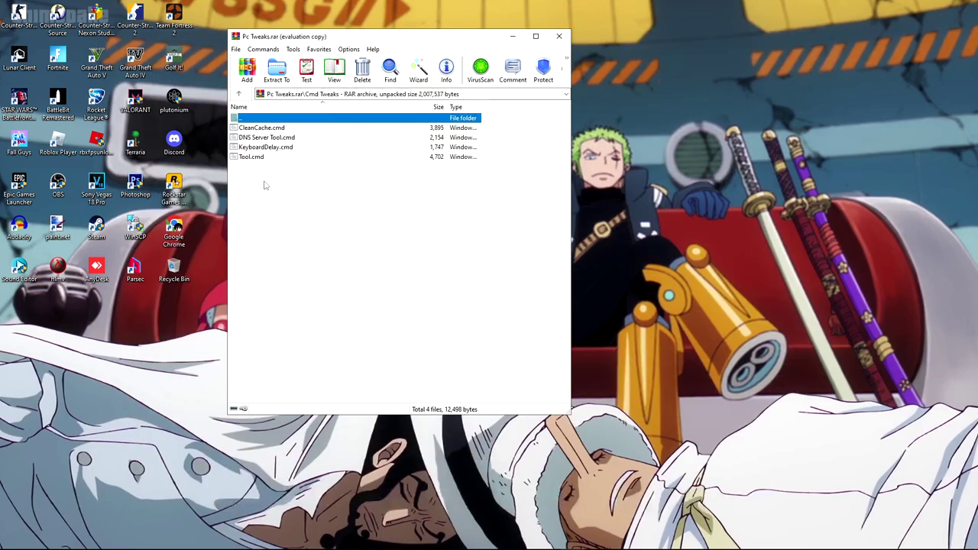
click(266, 200)
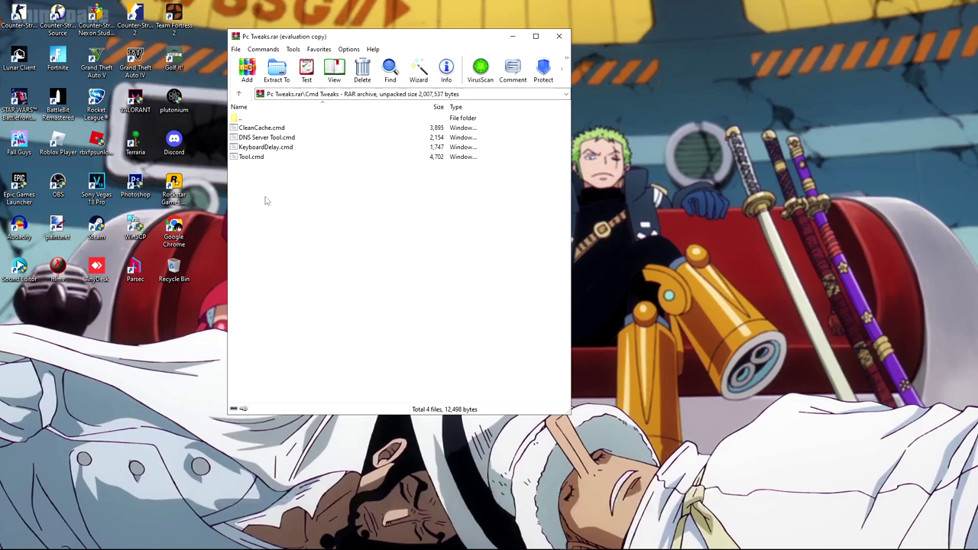
click(279, 127)
drag(247, 192, 272, 127)
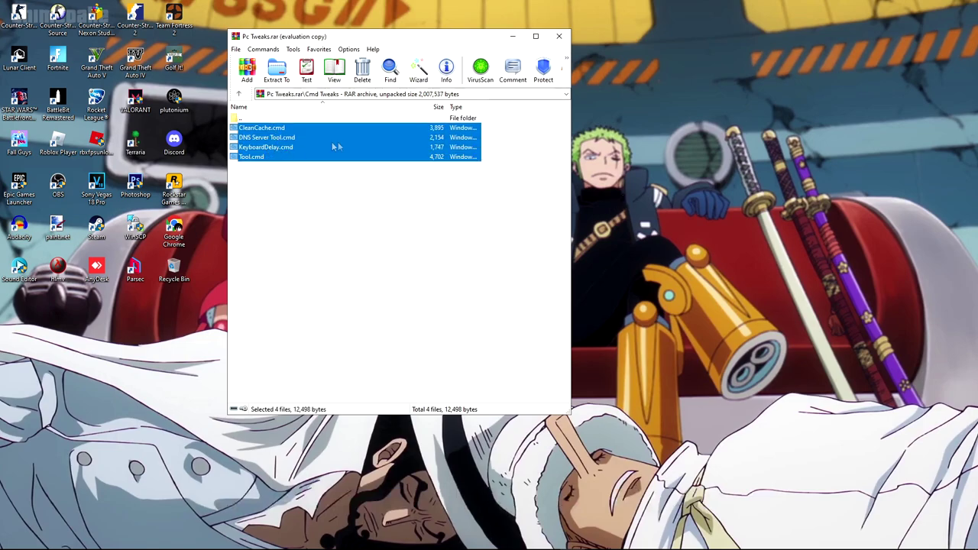
click(254, 193)
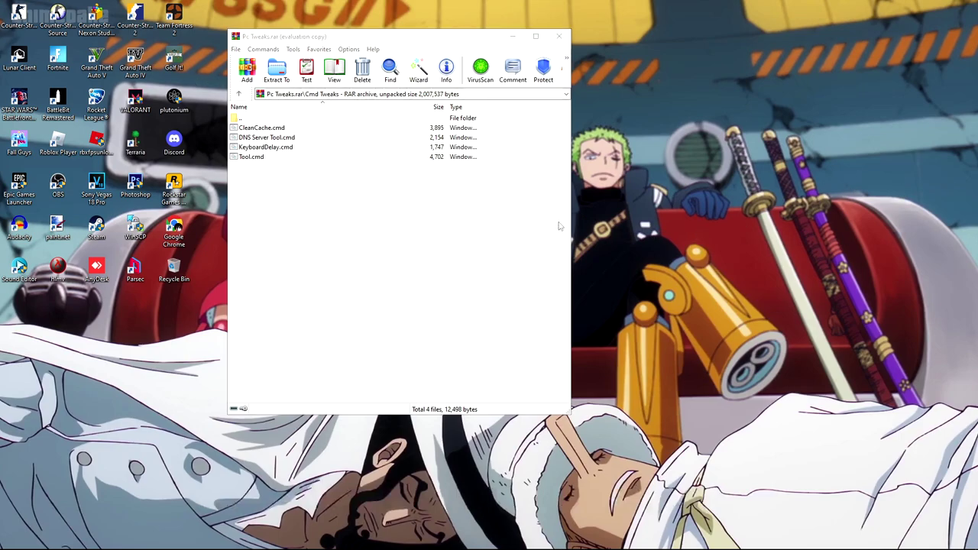
Step: Run CleanCache.cmd, erase the stray pasted command from its prompt and clear the temporary files with option 1
double_click(259, 127)
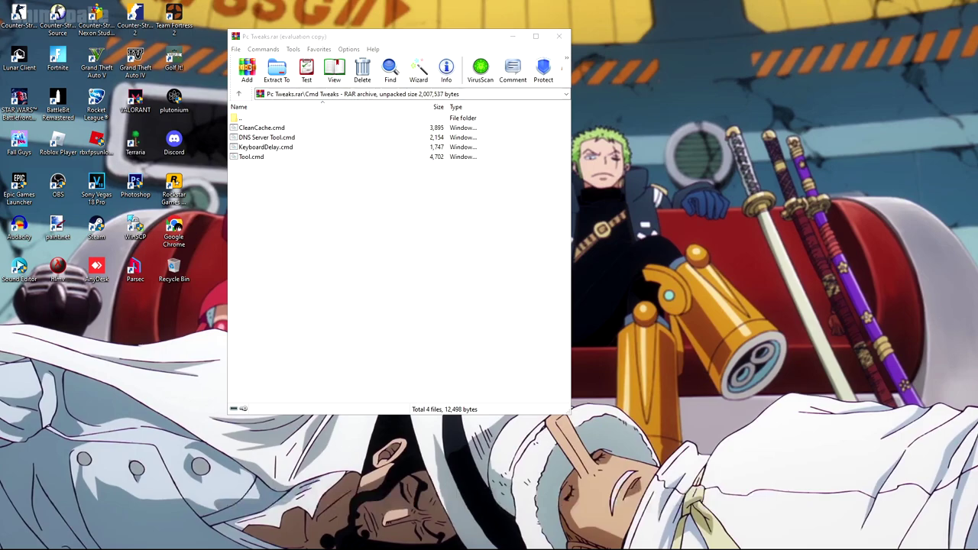
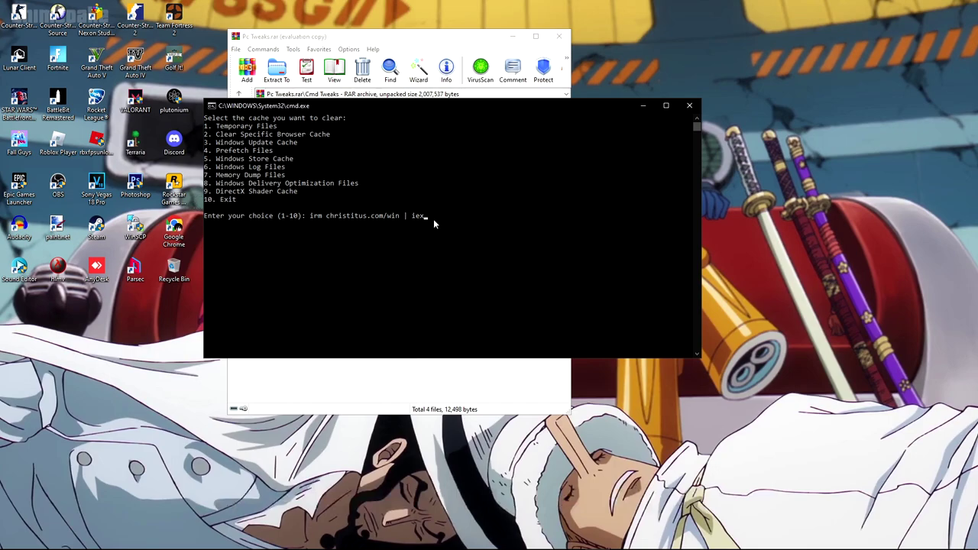
key(BackSpace)
key(BackSpace)
key(BackSpace)
key(BackSpace)
key(BackSpace)
key(BackSpace)
key(BackSpace)
key(BackSpace)
key(BackSpace)
key(BackSpace)
key(BackSpace)
key(BackSpace)
key(BackSpace)
key(BackSpace)
key(BackSpace)
key(BackSpace)
key(BackSpace)
key(BackSpace)
key(BackSpace)
key(BackSpace)
text(1)
key(Return)
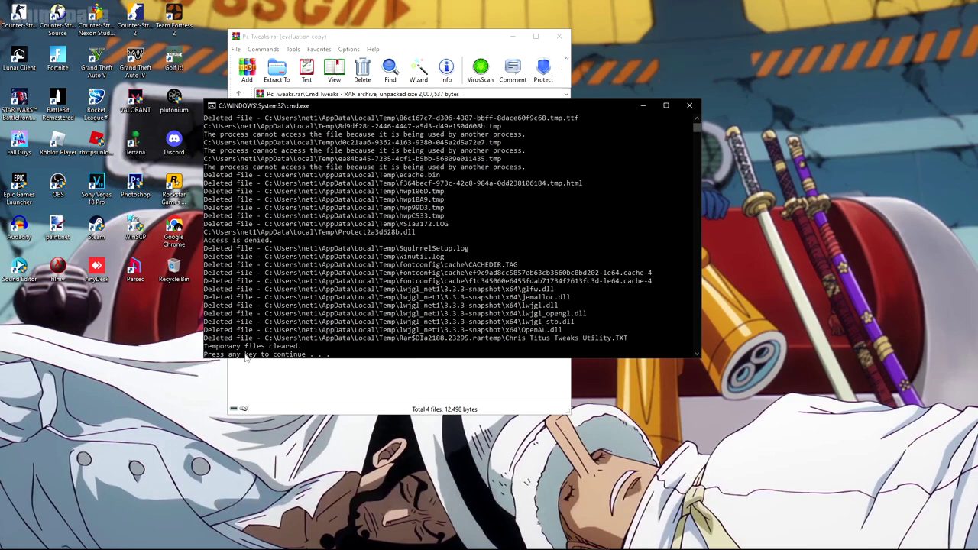
key(Return)
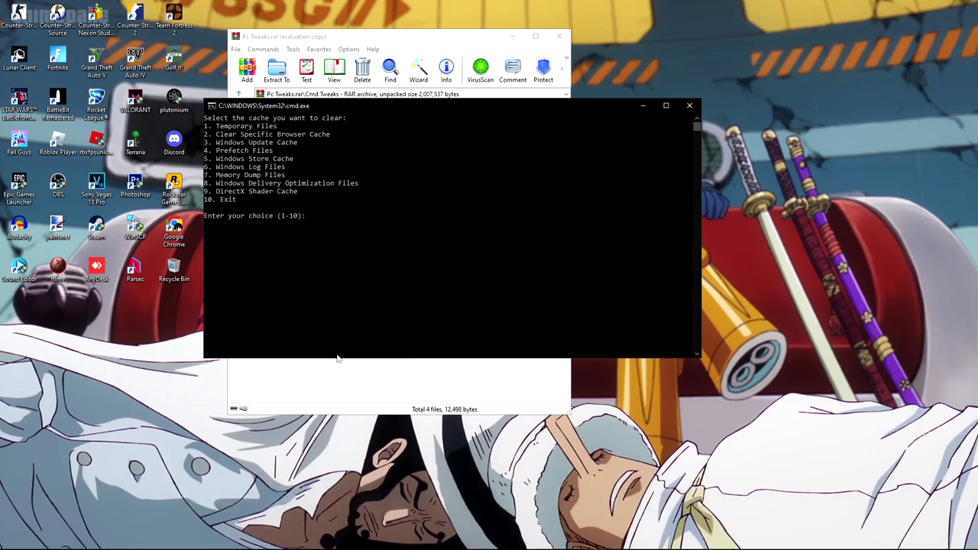
Step: Clear the Google Chrome cache through the specific browser cache option and return to the cache list
key(Return)
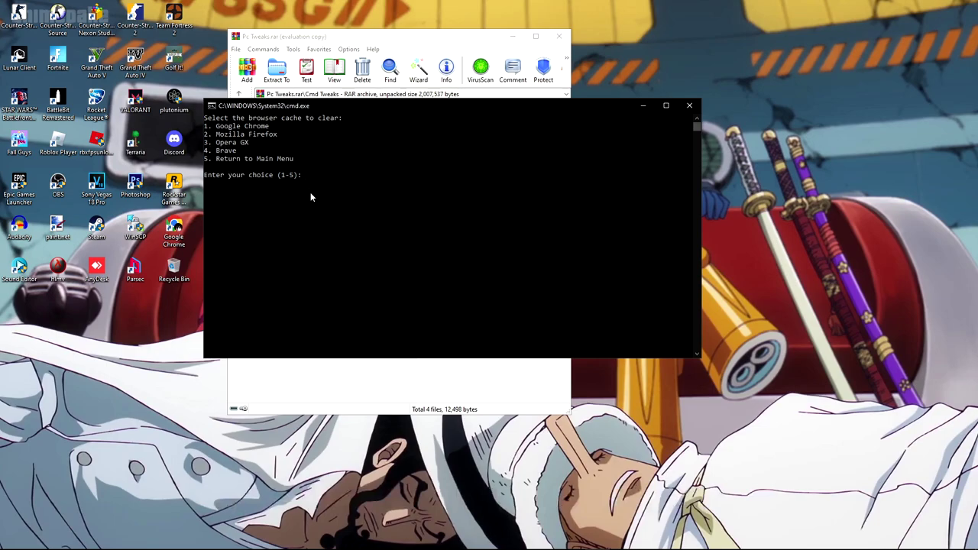
key(Return)
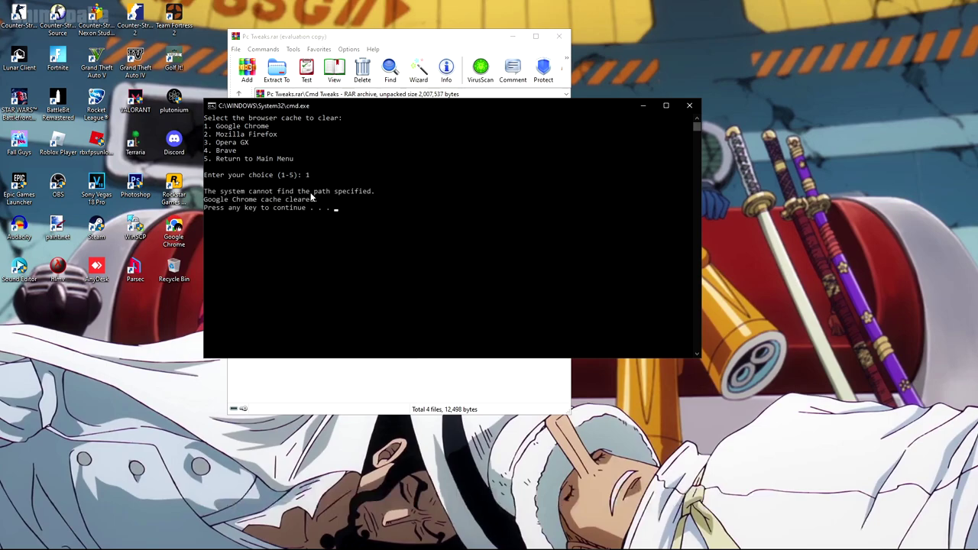
key(Return)
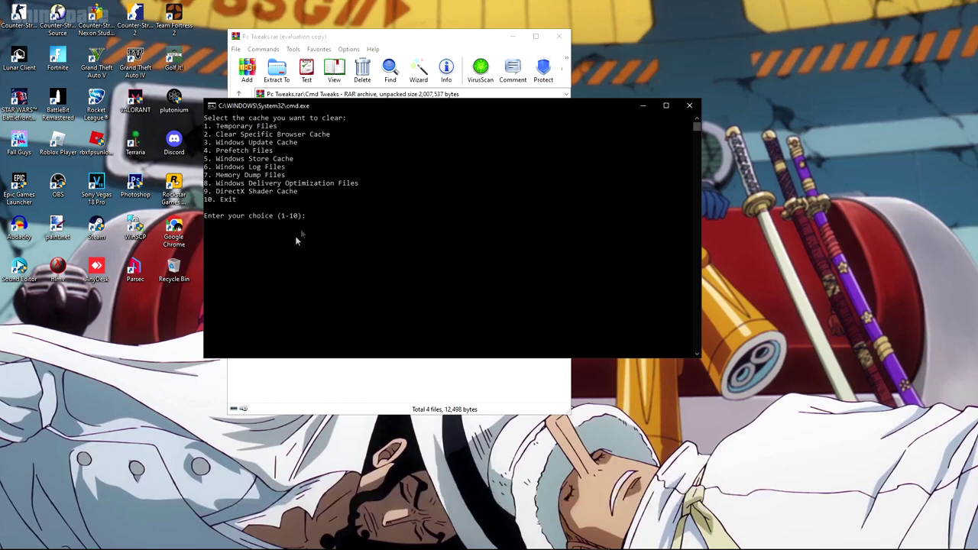
Step: Clear the Windows Update cache with option 3 and the prefetch files with option 4
text(3)
key(Return)
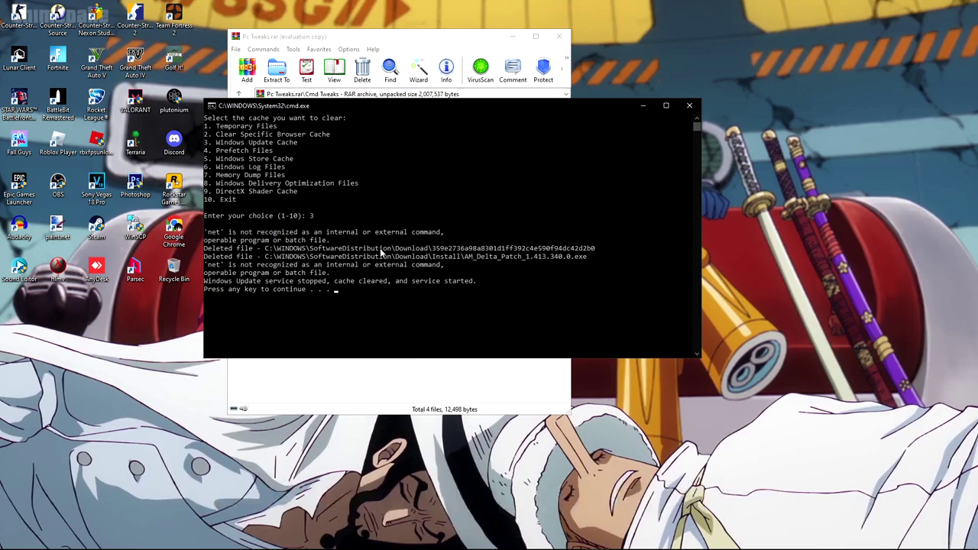
key(Return)
text(4)
key(Return)
key(Return)
Step: Clear the Windows Store cache with option 5 and the Windows log files with option 6
text(5)
key(Return)
key(Return)
text(6)
key(Return)
key(Return)
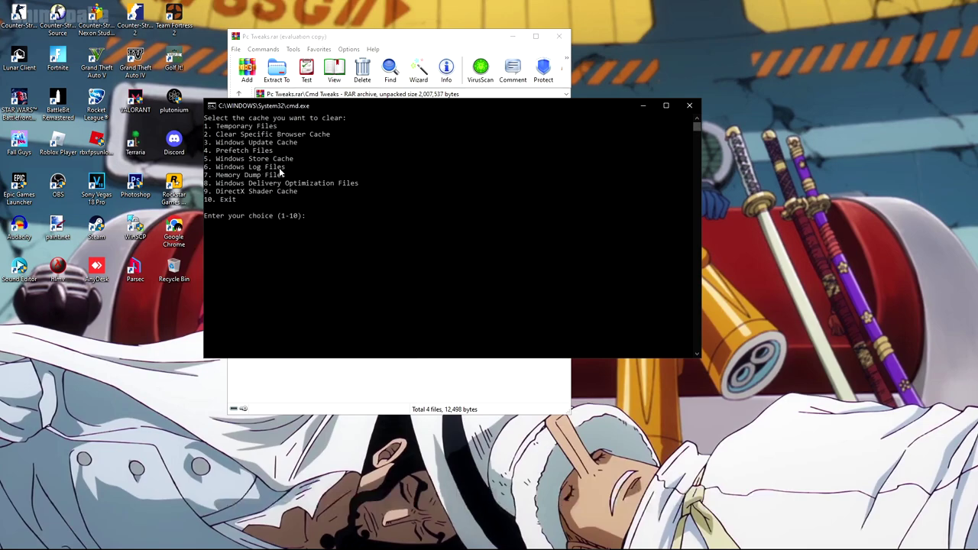
Step: Clear the memory dump files with option 7 and the Delivery Optimization files with option 8, and close the cache cleaner
text(7)
key(Return)
key(Return)
text(8)
key(Return)
key(Return)
click(689, 105)
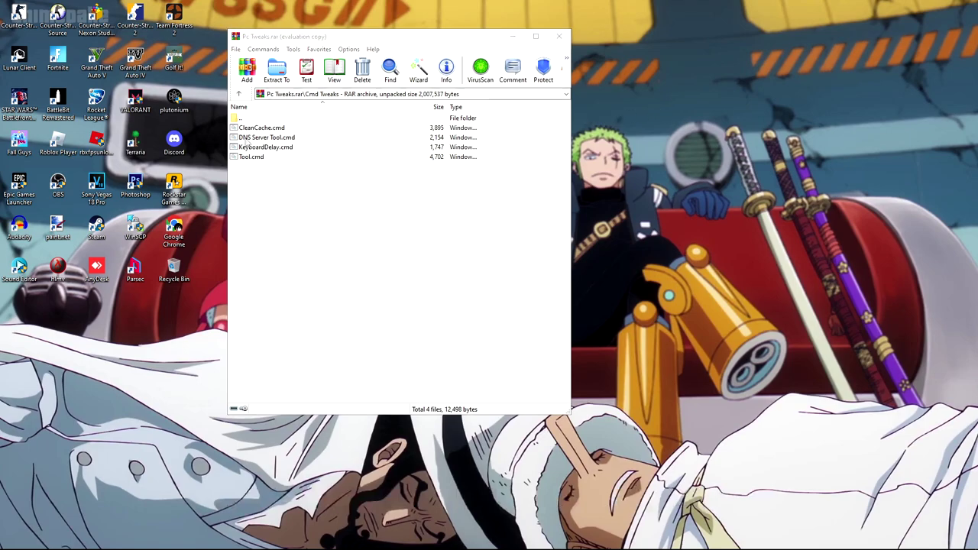
Step: Run DNS Server Tool.cmd, flush the DNS cache with option 4 and return to its choices
double_click(267, 138)
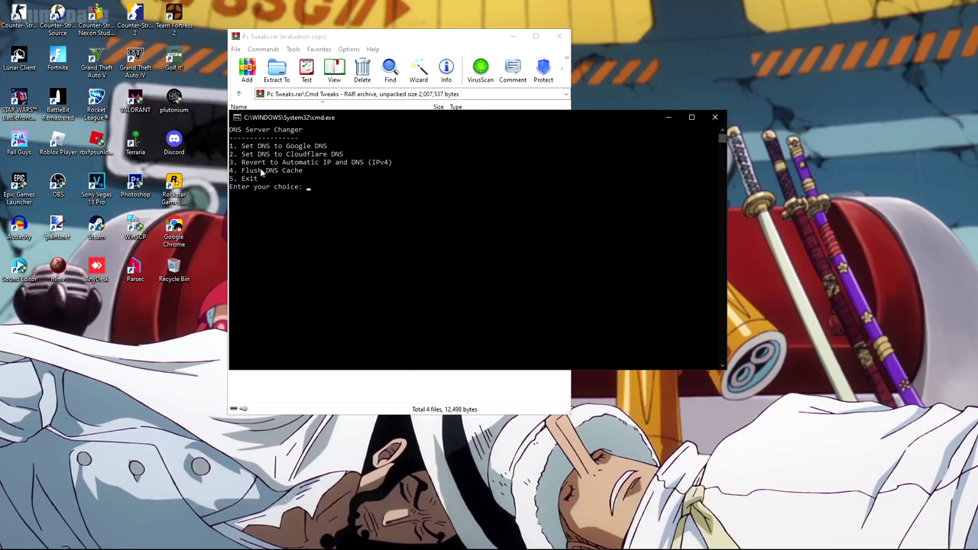
text(4)
key(Return)
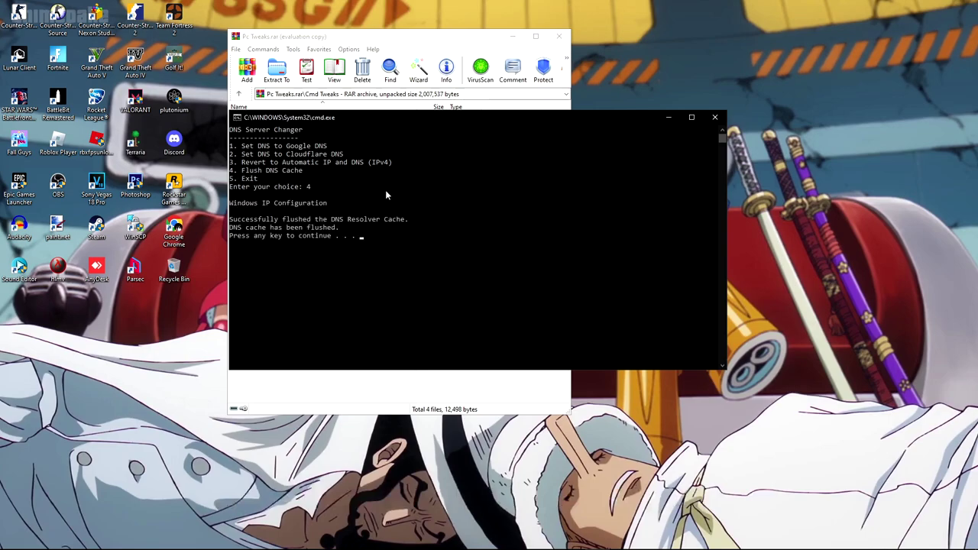
key(Return)
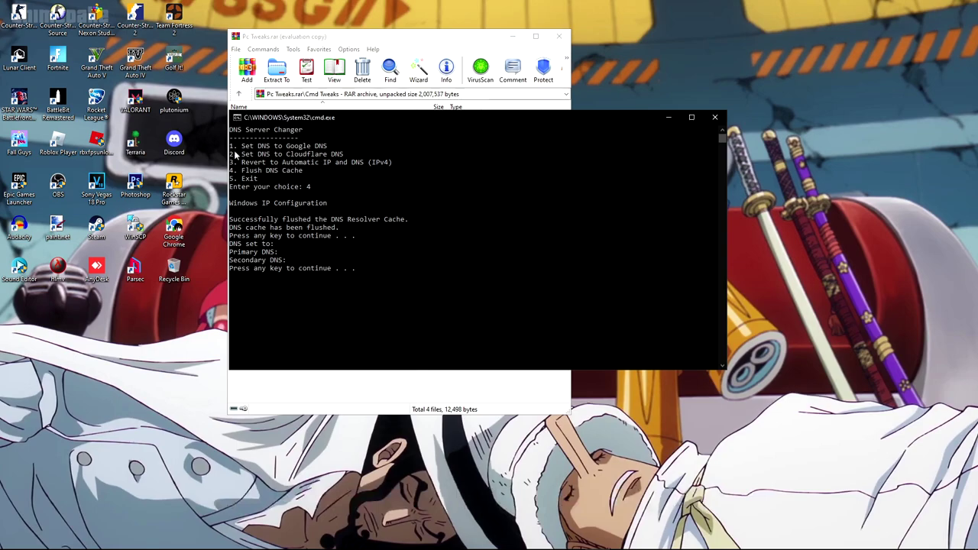
key(Return)
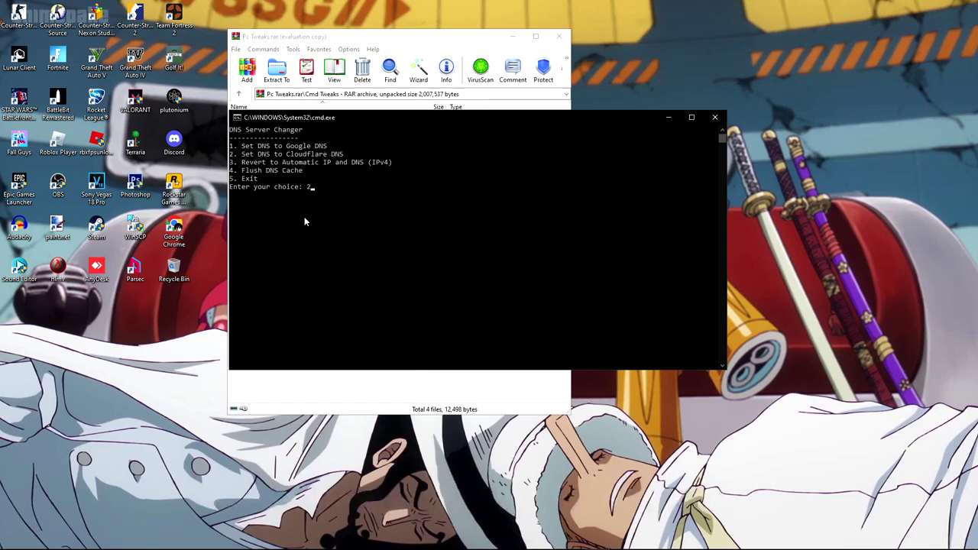
Step: Set the DNS to Cloudflare with option 2 and close the DNS Server Changer
text(2)
key(Return)
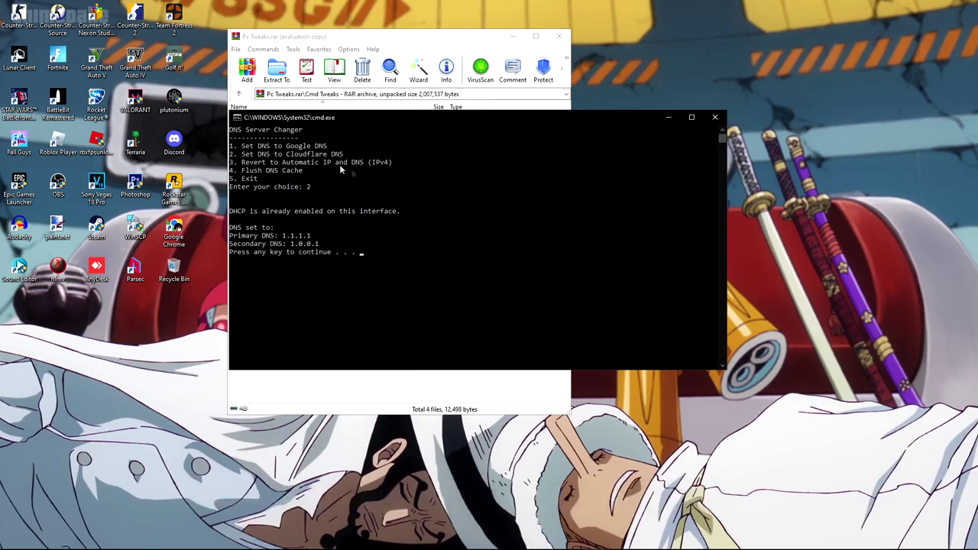
click(715, 118)
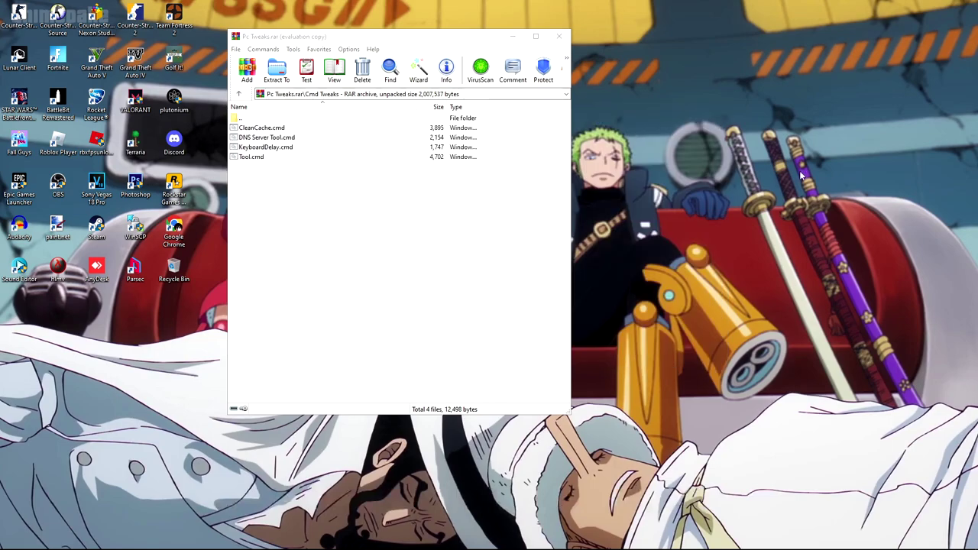
Step: Run KeyboardDelay.cmd, apply the Low Delay Keyboard Settings with option 1 and close the script
double_click(265, 147)
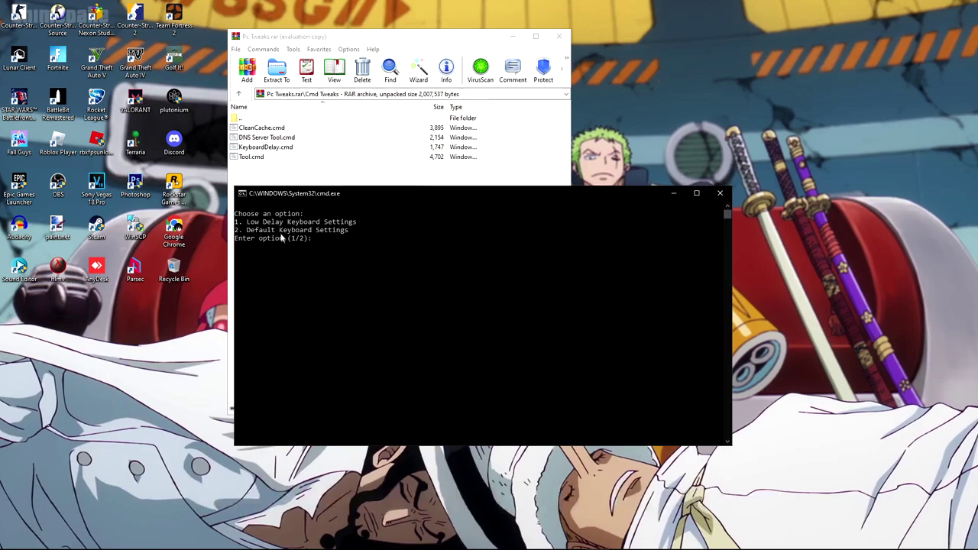
text(1)
key(Return)
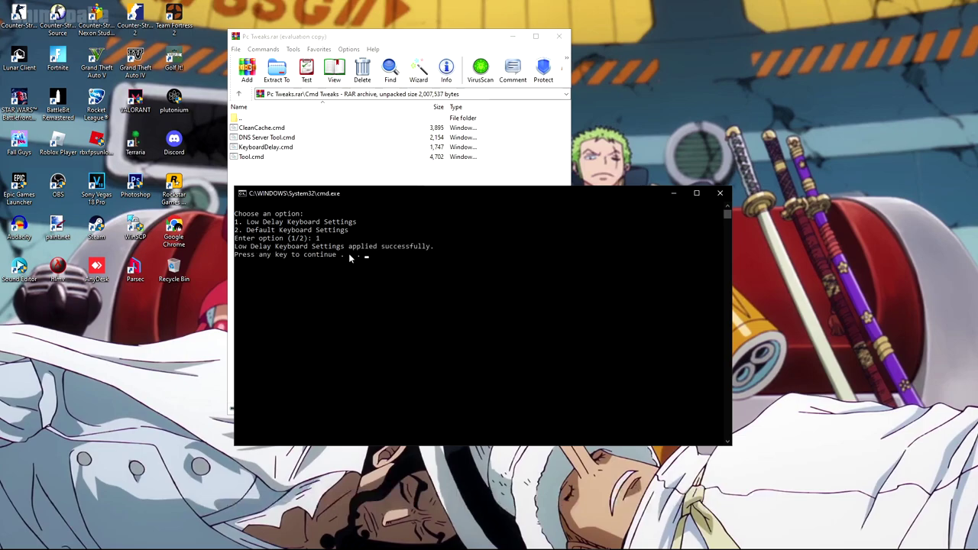
key(Return)
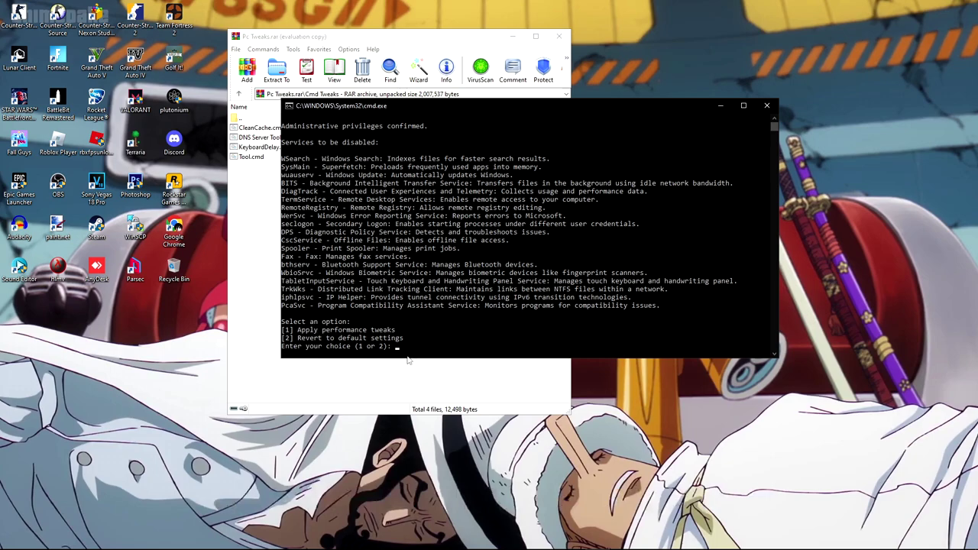
Step: Apply the performance tweaks with option 1 in the service-disabling script, close it and minimise the Pc Tweaks archive
key(Return)
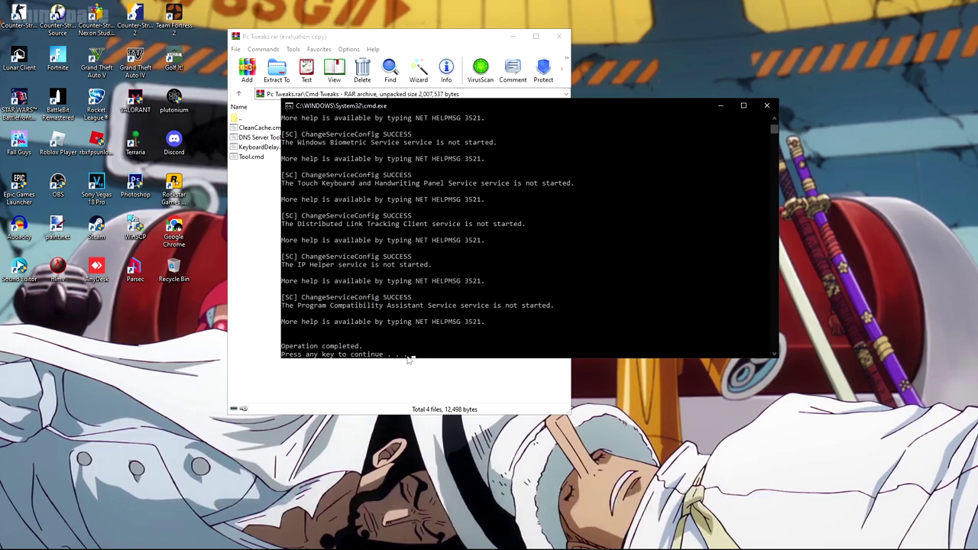
key(Return)
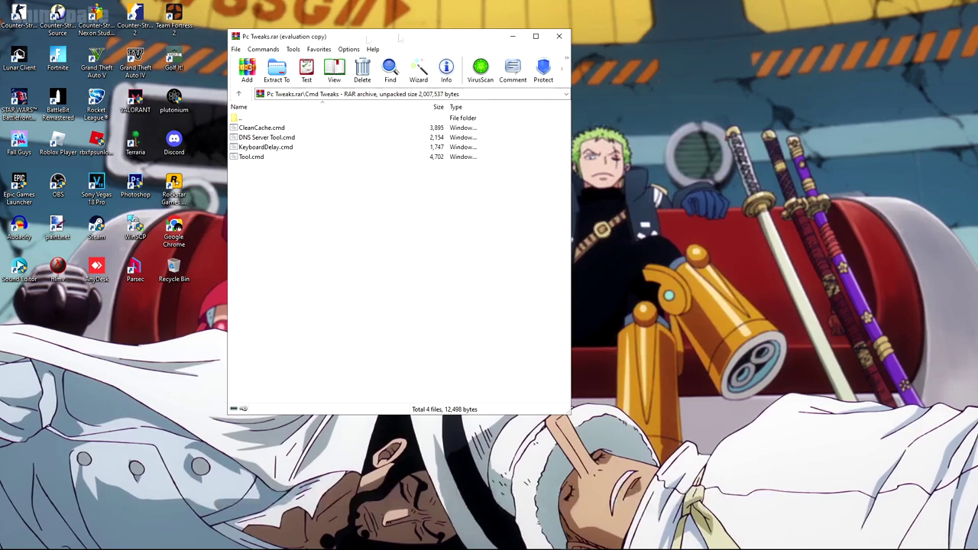
click(513, 36)
Step: Open Windows Services and inspect the Bluetooth Support Service and the Bluetooth user service
click(13, 539)
text(ser)
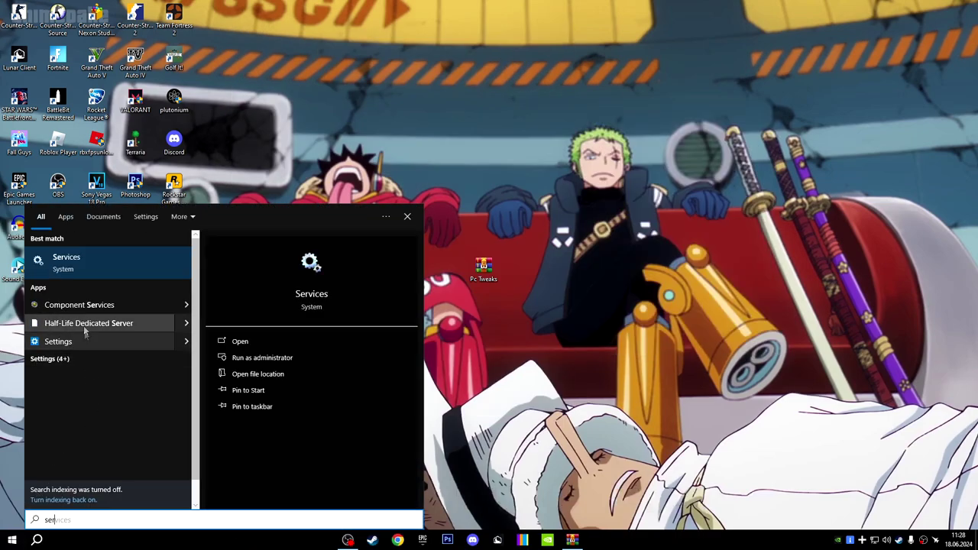
click(74, 269)
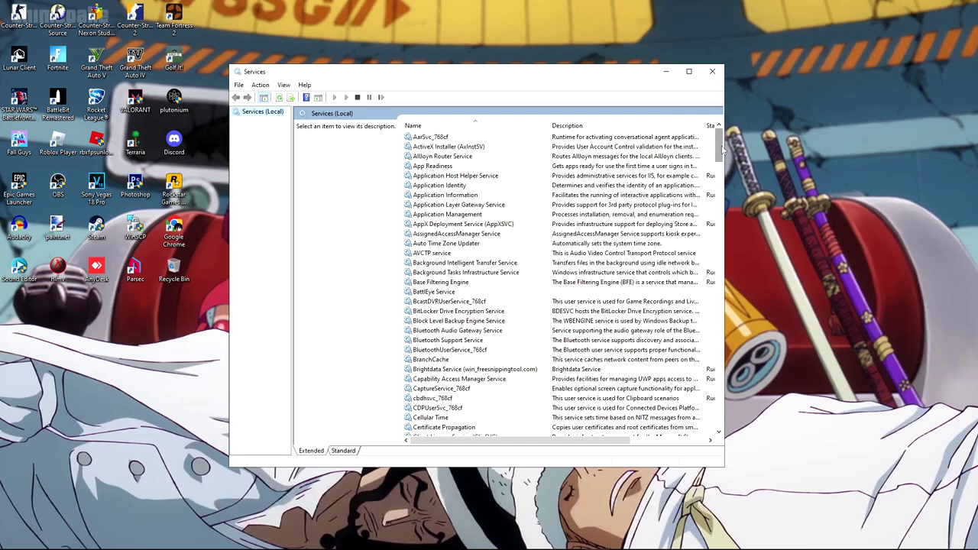
click(425, 331)
click(423, 341)
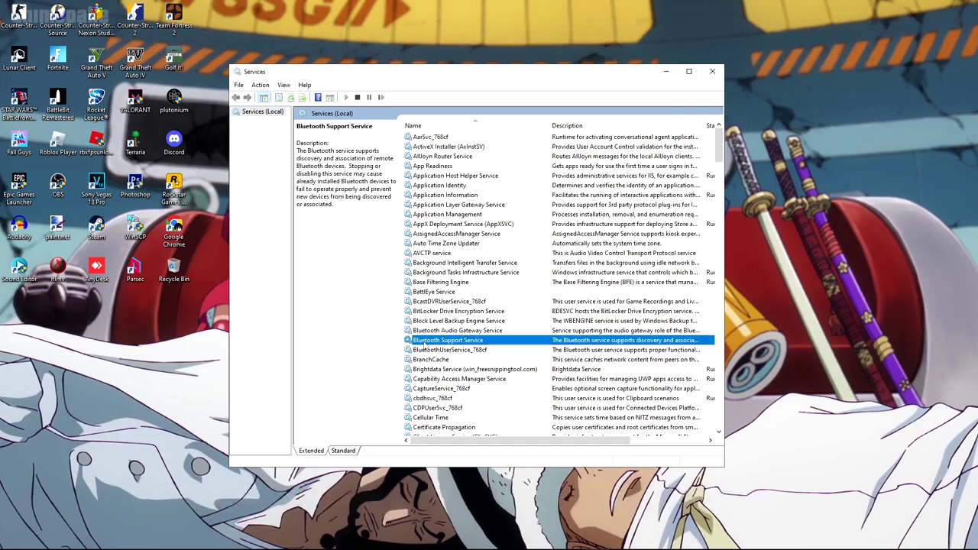
click(426, 351)
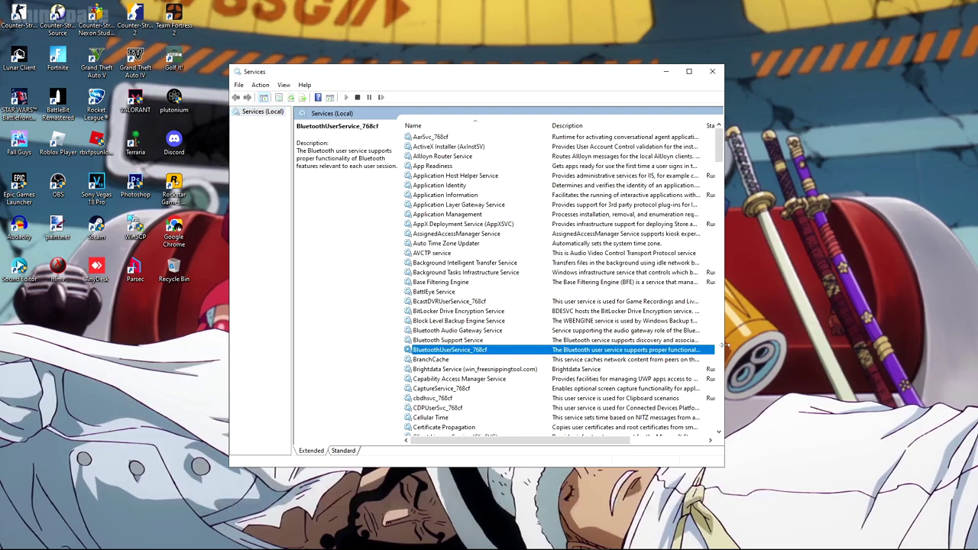
Step: Inspect the Cellular Time service and widen the Services window to show the Status, Startup Type and Log On As columns
scroll(545, 330, down, 2)
click(428, 371)
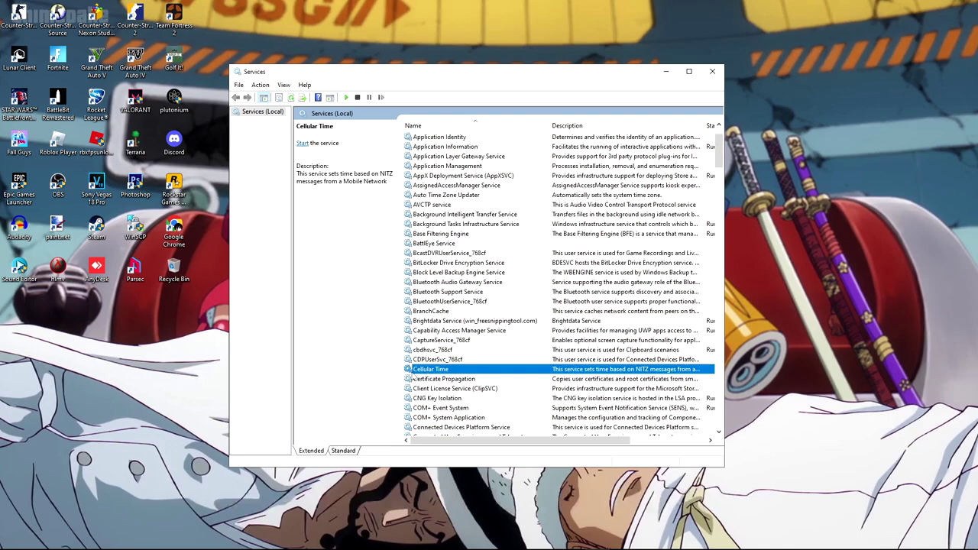
scroll(412, 376, down, 2)
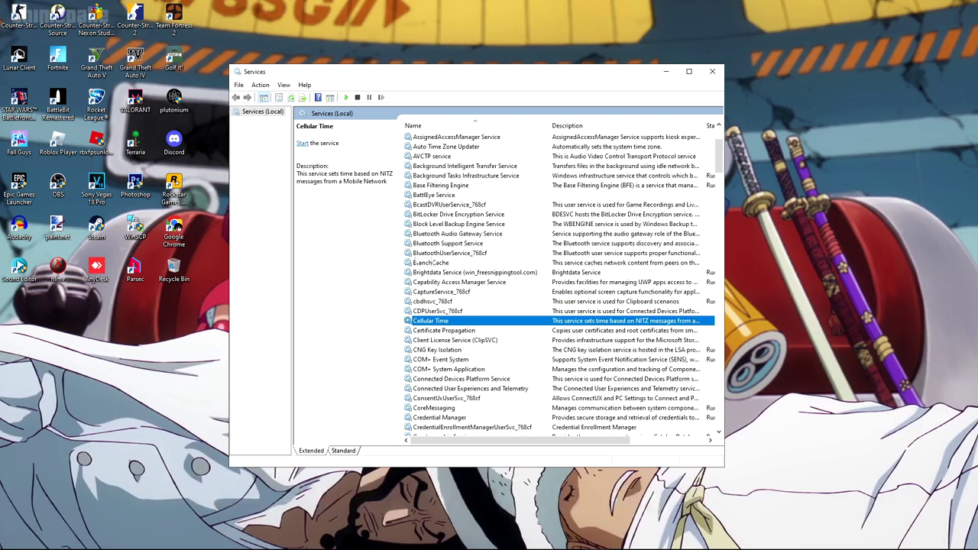
drag(723, 268, 825, 271)
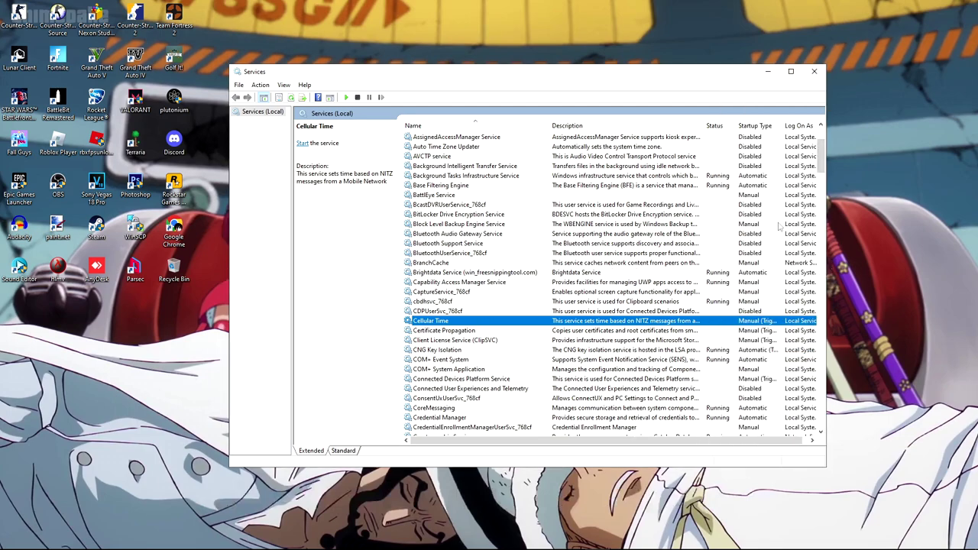
drag(821, 157, 821, 417)
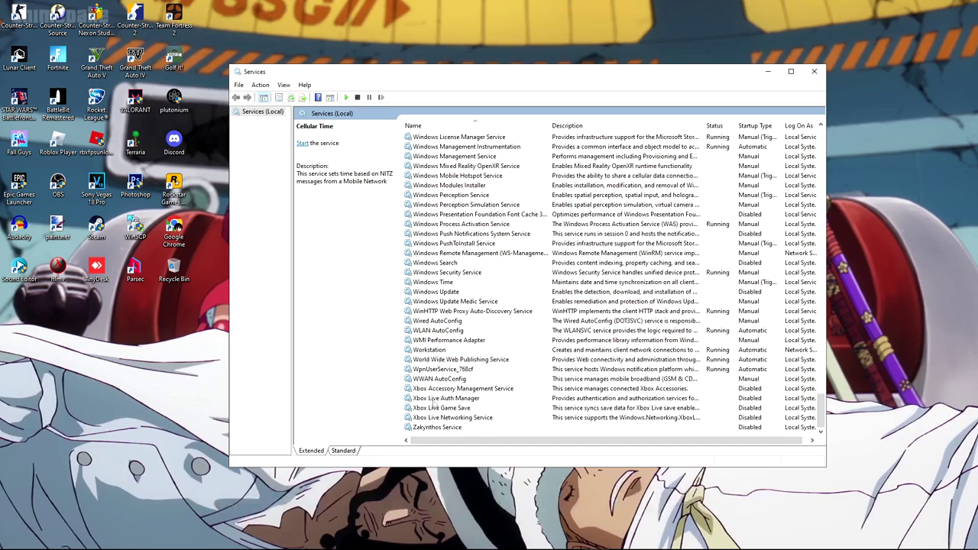
Step: Review the startup types of the Xbox Accessory Management, Live Auth Manager, Live Game Save and Live Networking services
click(447, 417)
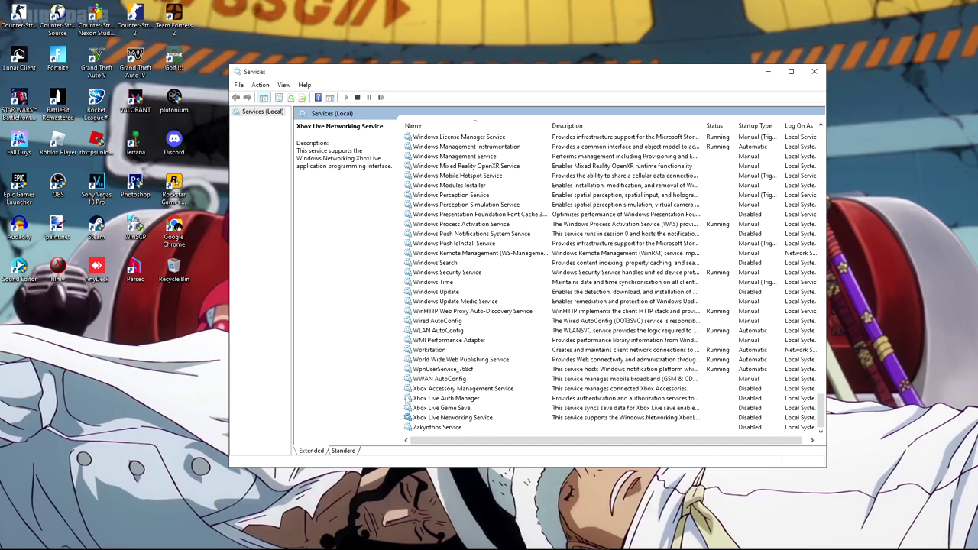
click(439, 398)
click(426, 427)
click(425, 418)
click(388, 403)
click(417, 388)
click(422, 398)
click(424, 417)
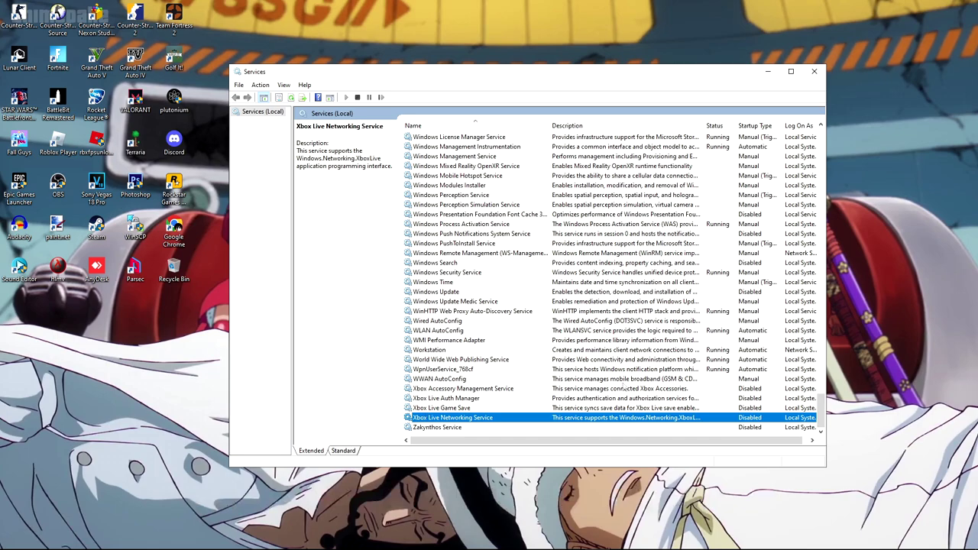
click(436, 389)
click(432, 398)
click(431, 408)
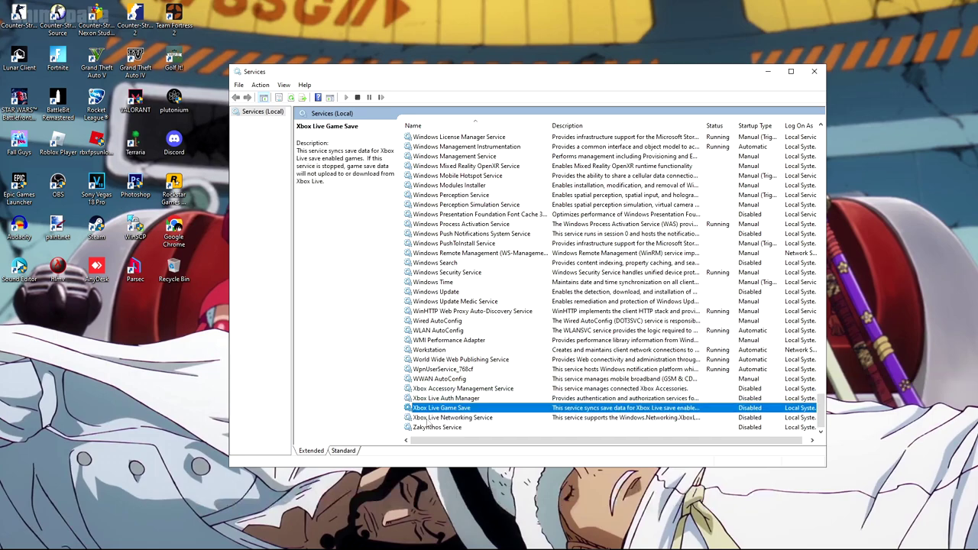
click(426, 418)
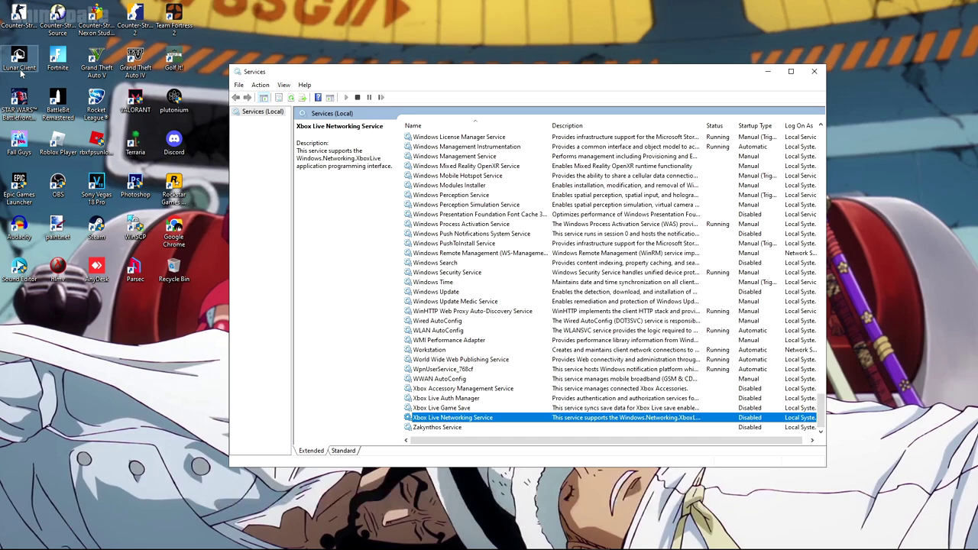
click(416, 389)
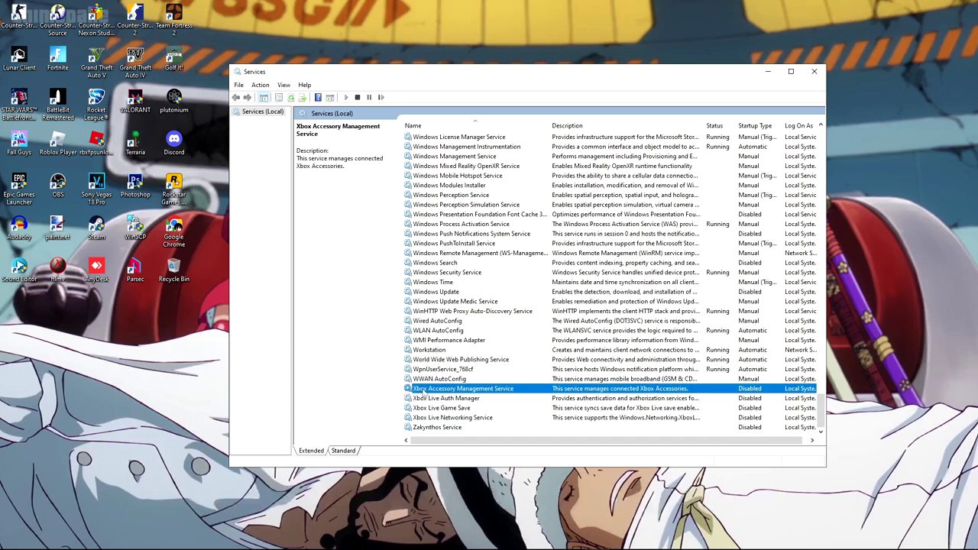
key(Down)
key(Down)
key(Down)
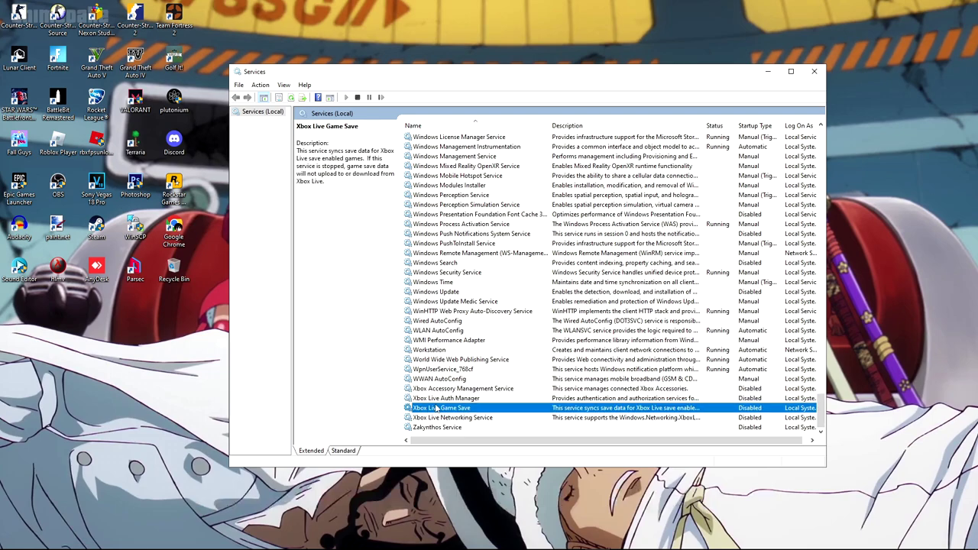
key(Up)
key(Up)
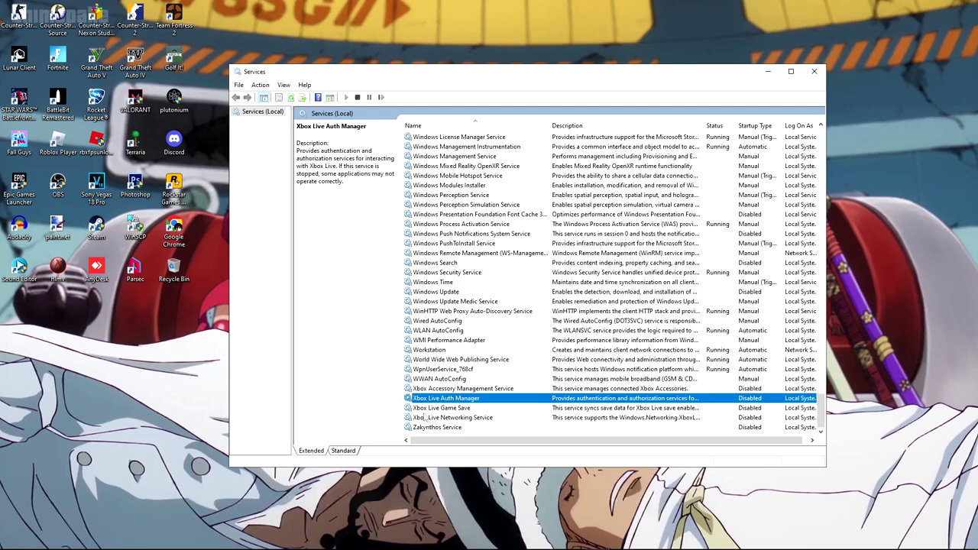
key(Down)
key(Down)
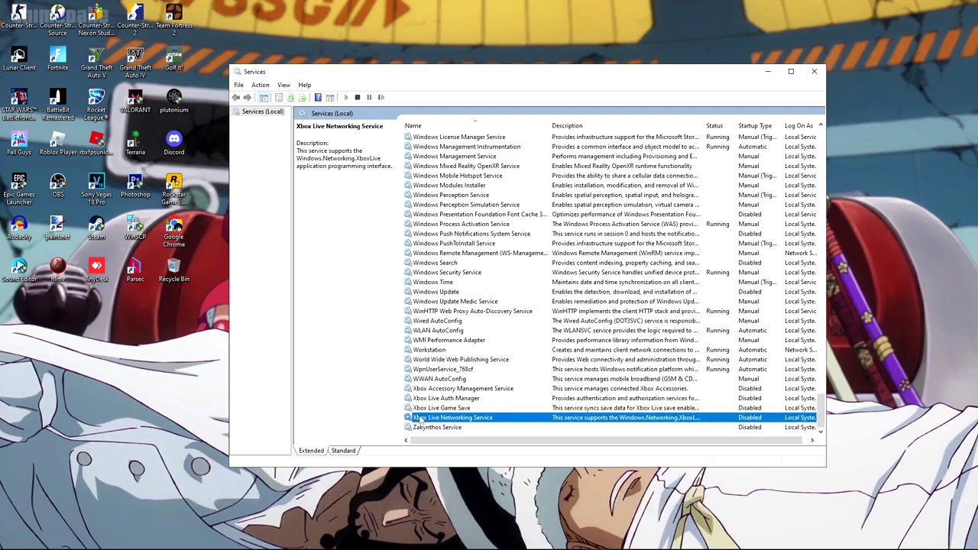
Step: Choose the Disabled startup type in the Xbox Live Networking Service's properties and cancel the dialog
double_click(495, 419)
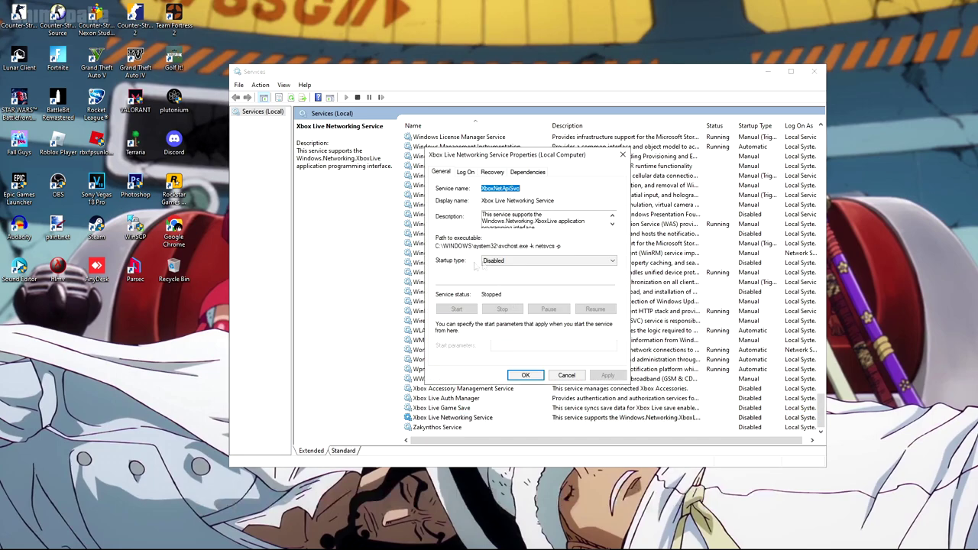
click(511, 261)
click(497, 291)
click(566, 376)
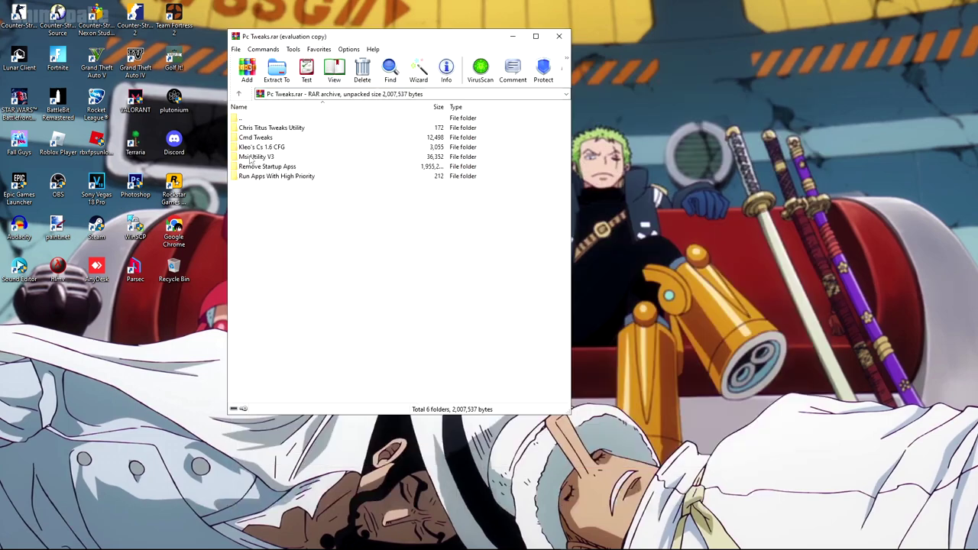
Step: Open MSI Utility V3 from the archive and enable MSI mode with High interrupt priority for the NVIDIA GeForce GTX 1050 Ti
double_click(249, 159)
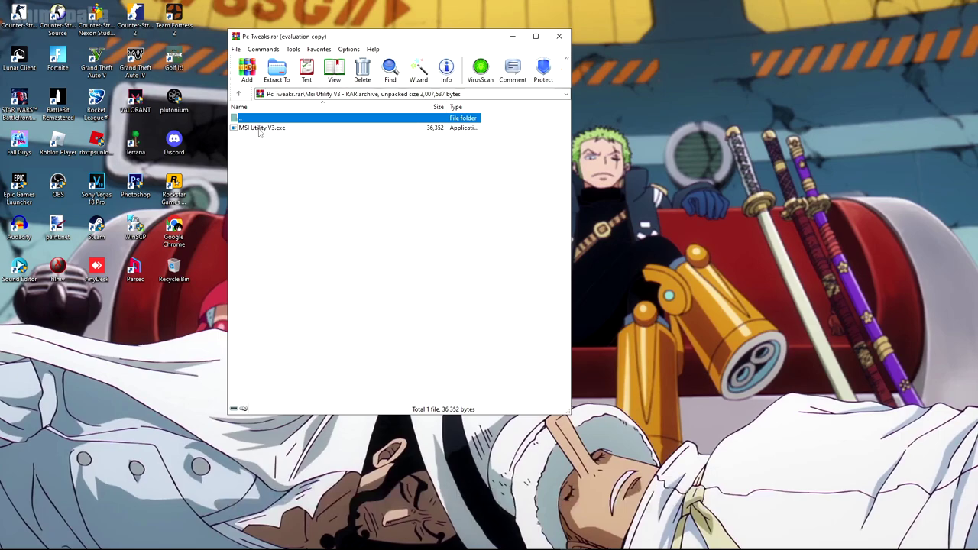
click(558, 36)
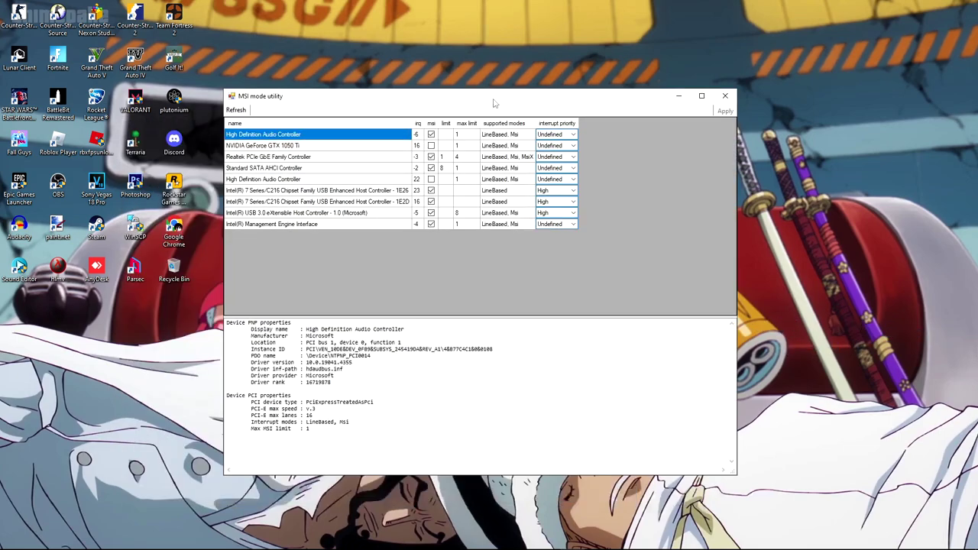
click(334, 146)
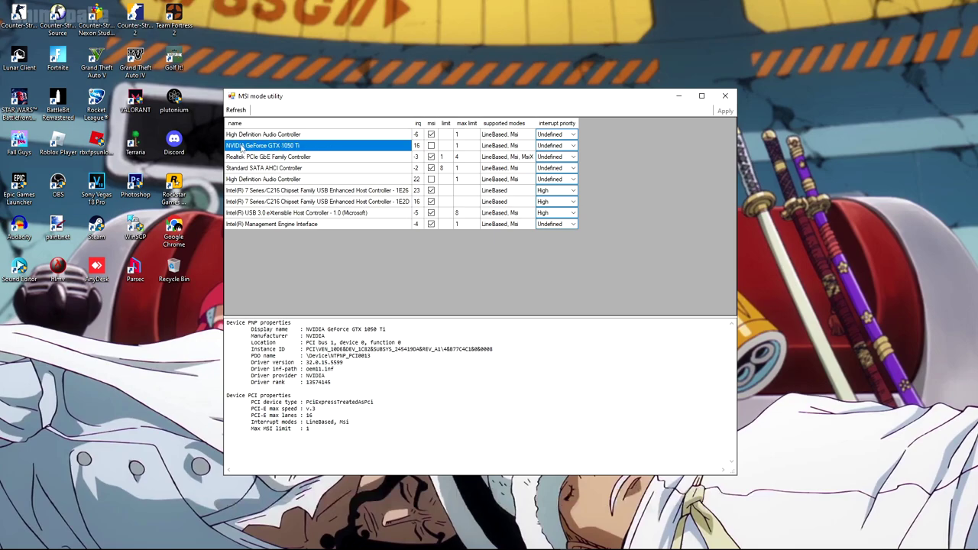
click(431, 145)
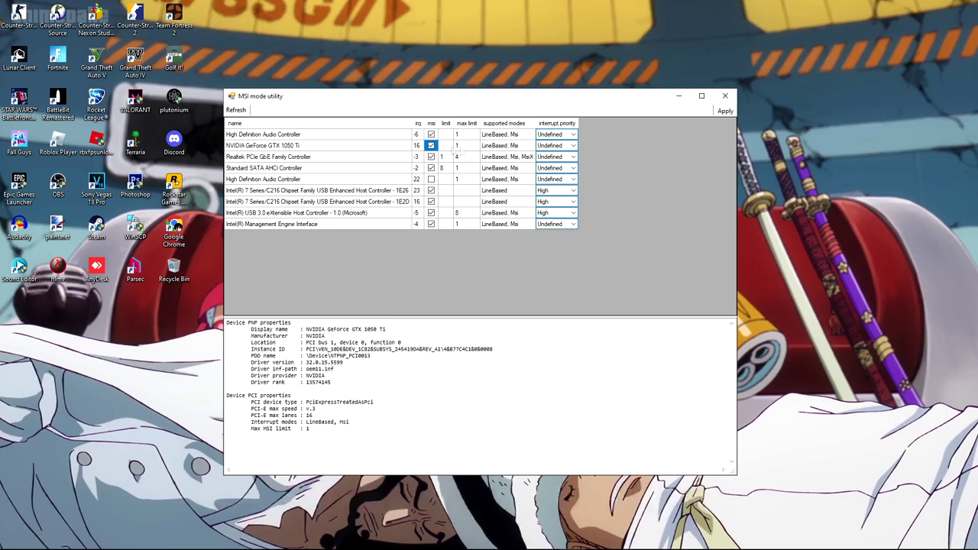
click(561, 146)
click(546, 175)
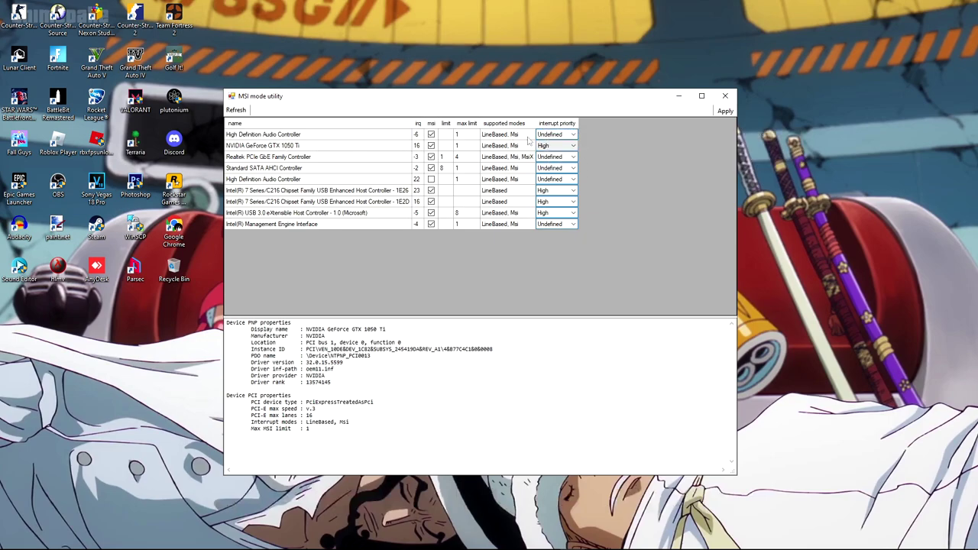
Step: Apply the graphics card's interrupt changes, refresh the device list and close the MSI mode utility
click(504, 213)
click(722, 111)
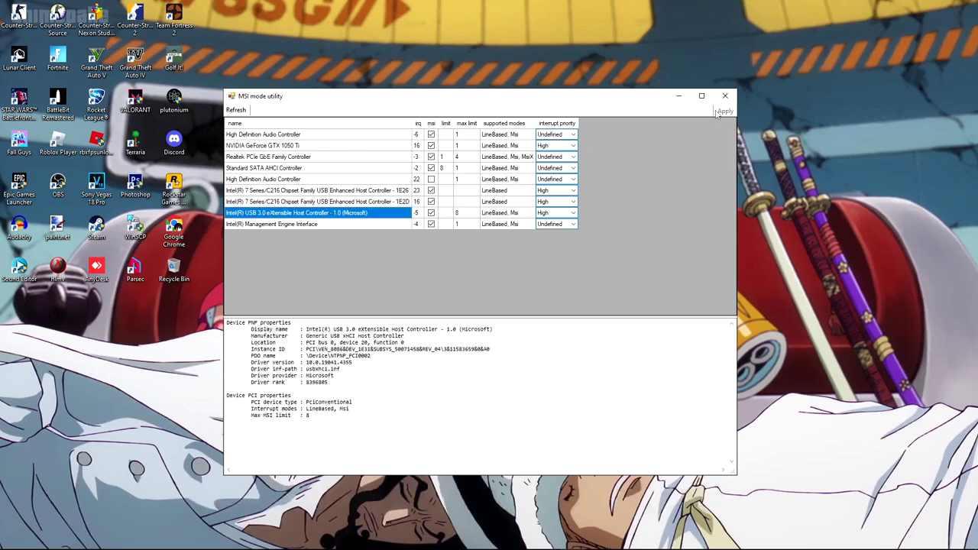
click(229, 111)
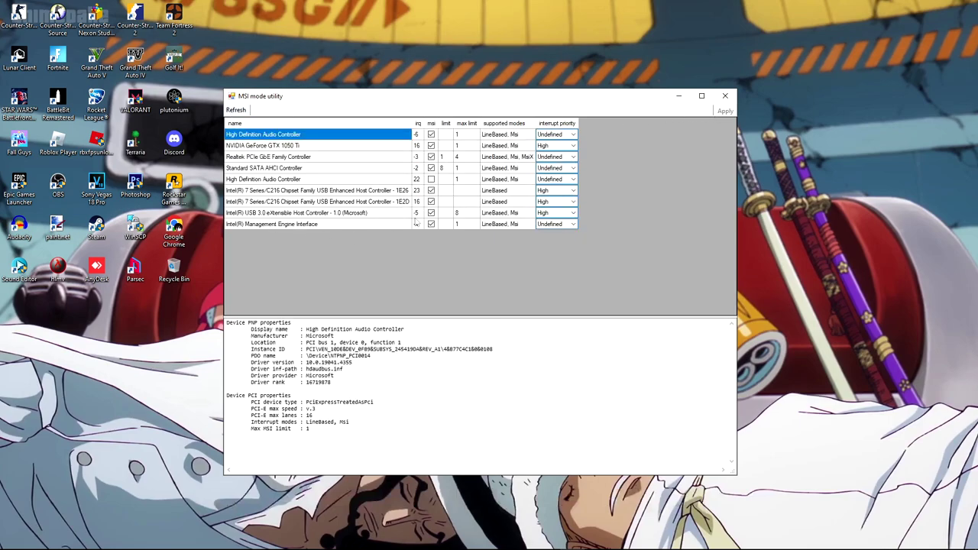
click(719, 98)
Step: Try to extract Autorun.exe from the archive's Remove Startup Apss folder to the desktop and dismiss the file replacement prompt
click(469, 186)
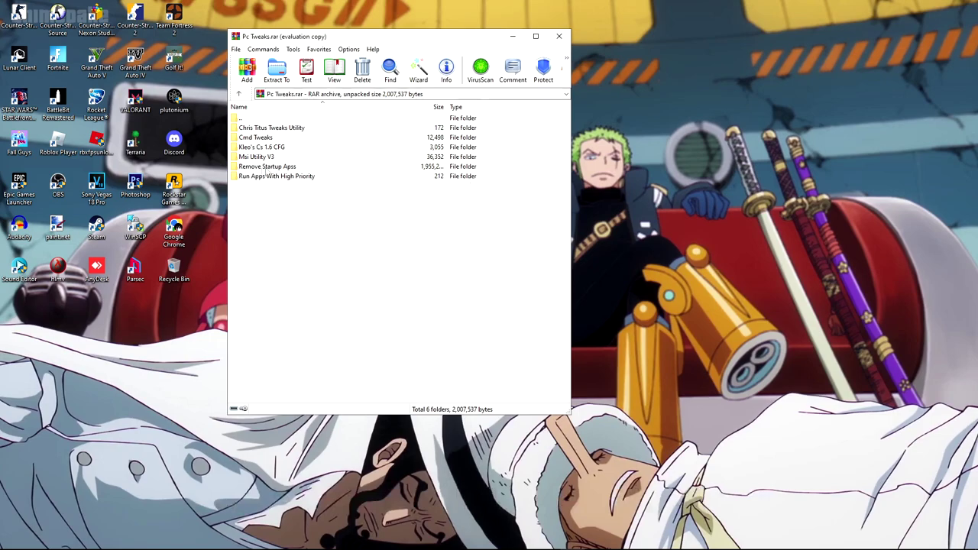
double_click(259, 169)
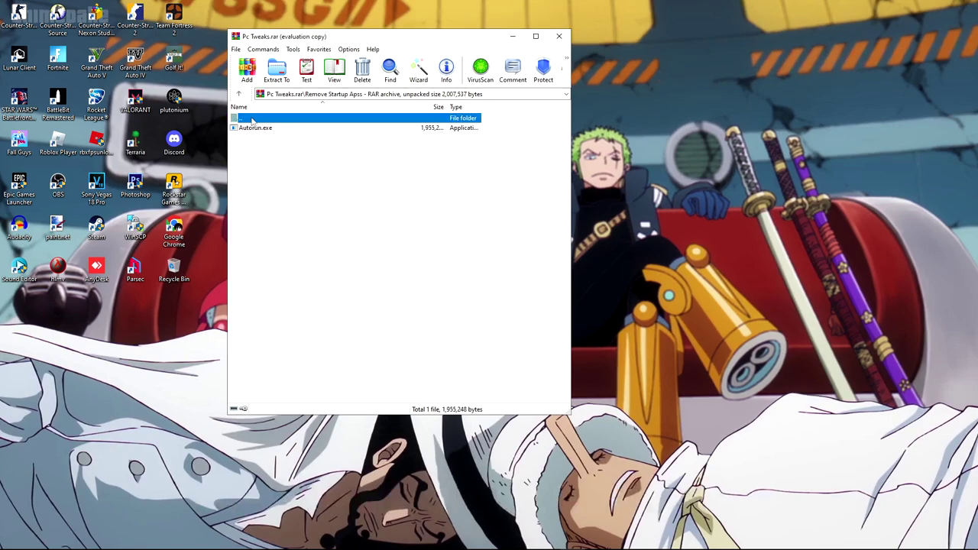
double_click(253, 120)
double_click(279, 169)
drag(253, 130, 585, 200)
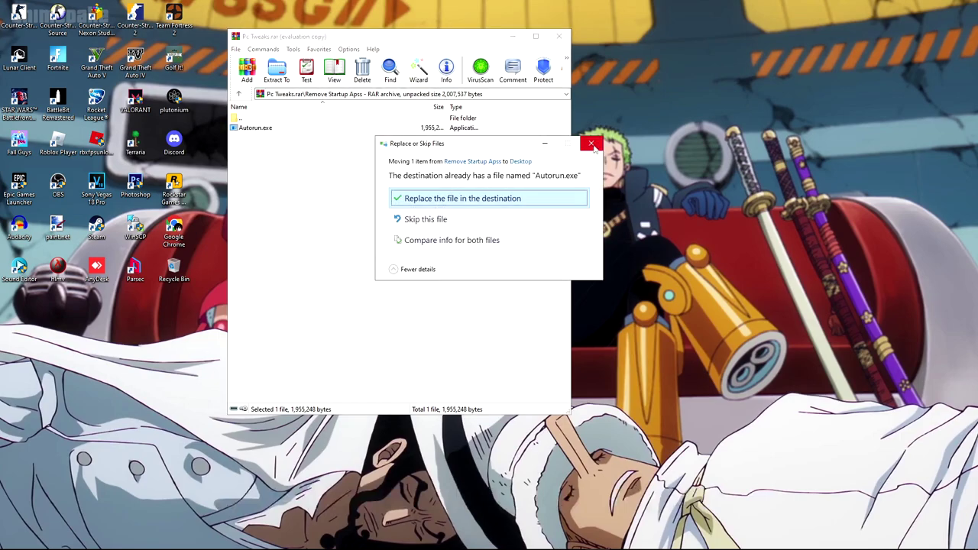
click(591, 145)
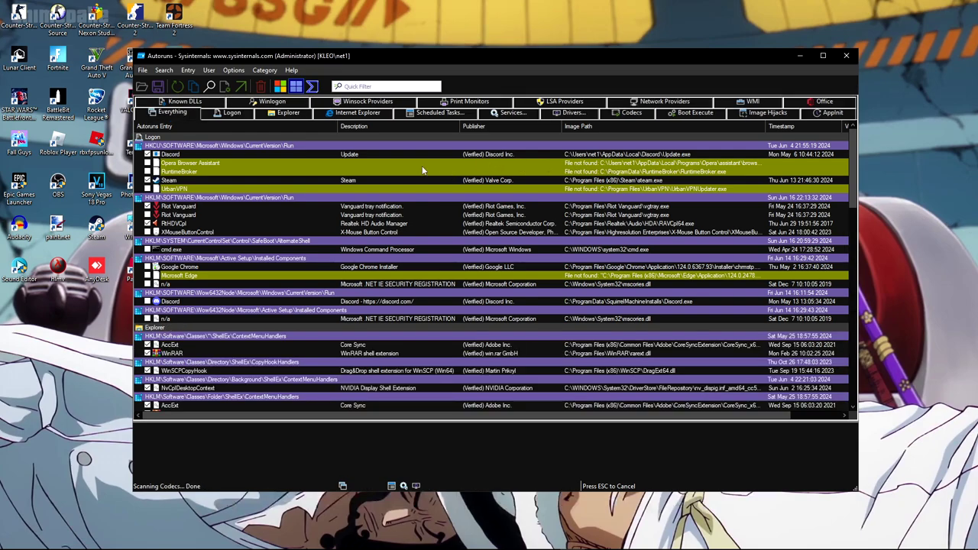
Step: Show only the logon startup entries in Autoruns and try to delete the RuntimeBroker entry
click(232, 112)
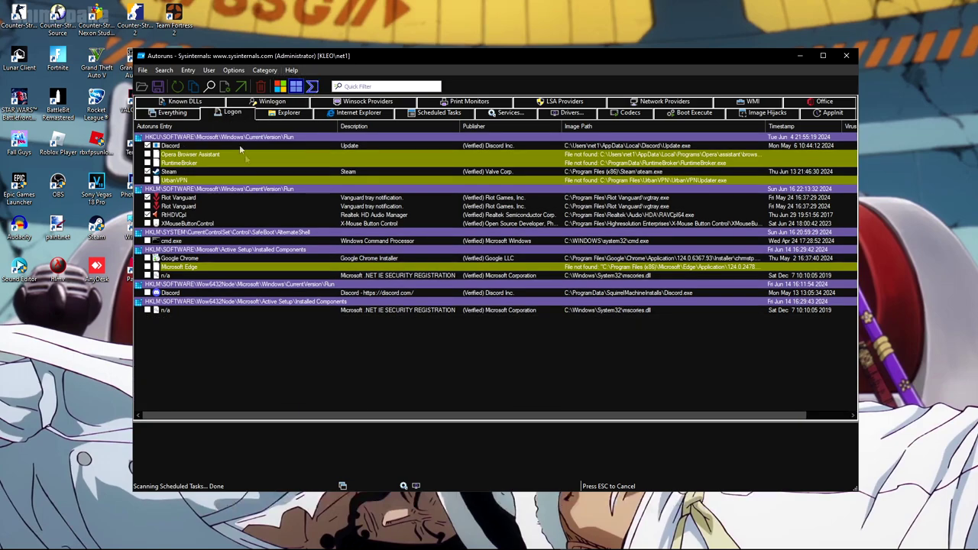
right_click(189, 164)
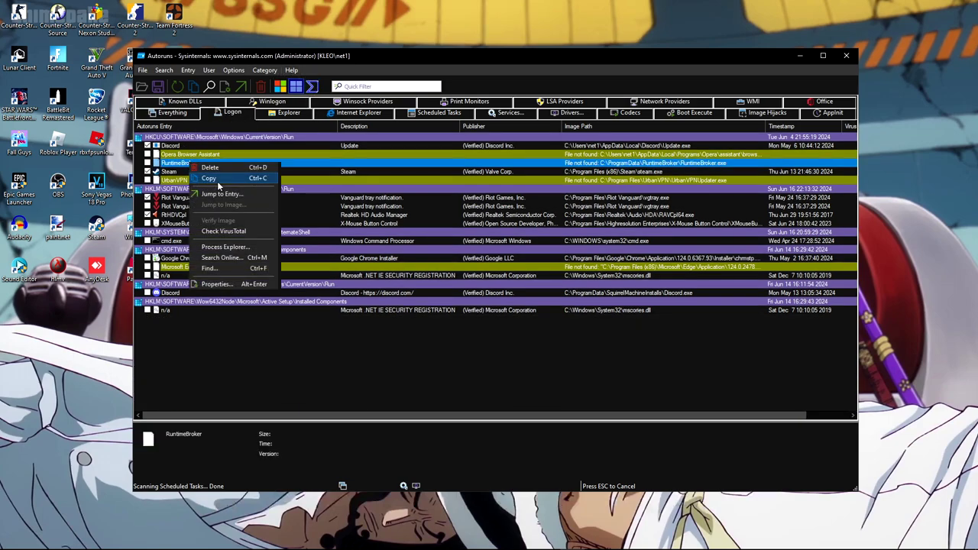
click(209, 167)
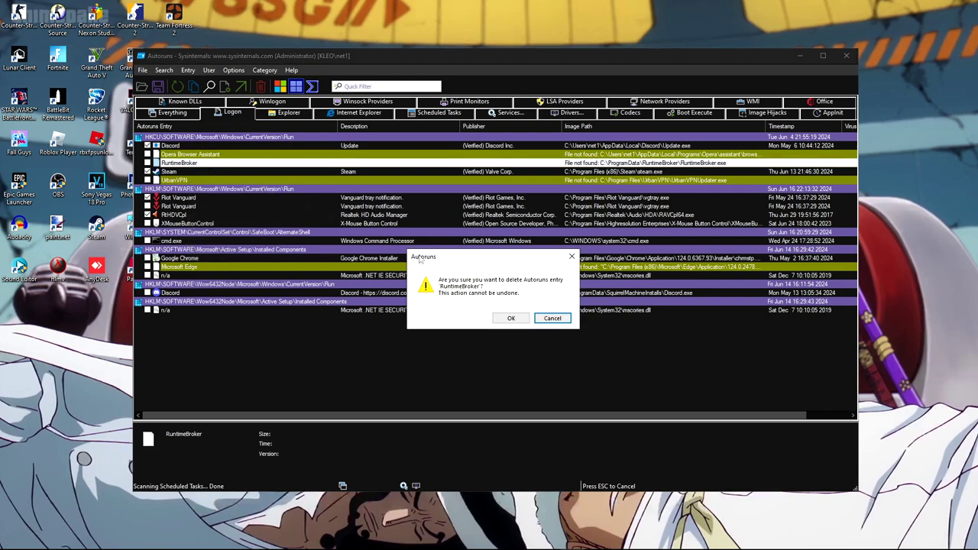
click(507, 316)
click(531, 317)
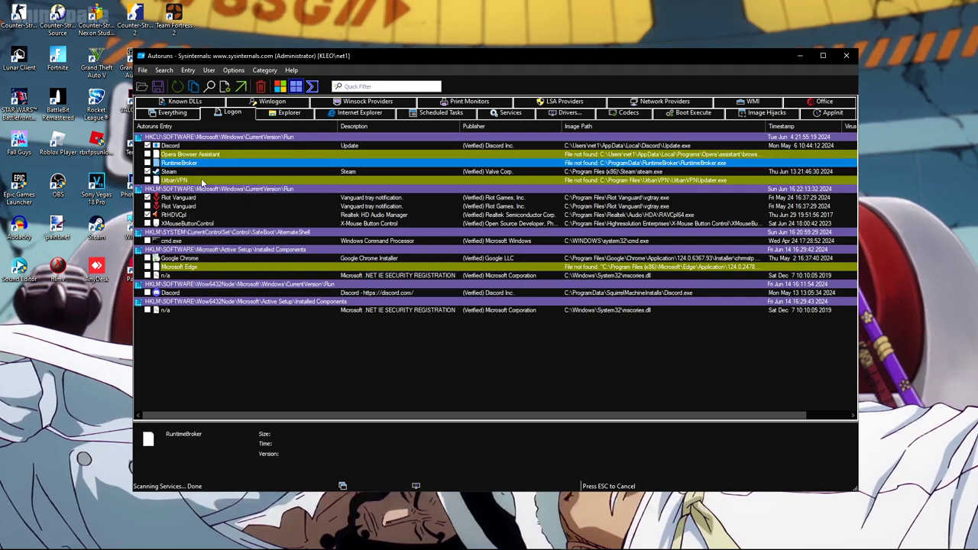
click(302, 331)
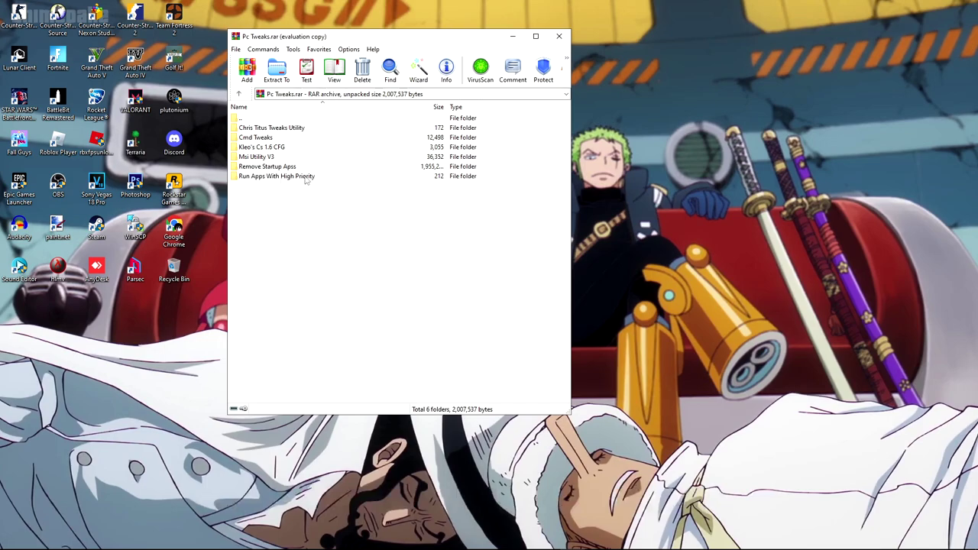
Step: Copy the Image File Execution Options path from Make Apps Run With High Priority.TXT in the archive, and close the file and archive
double_click(304, 177)
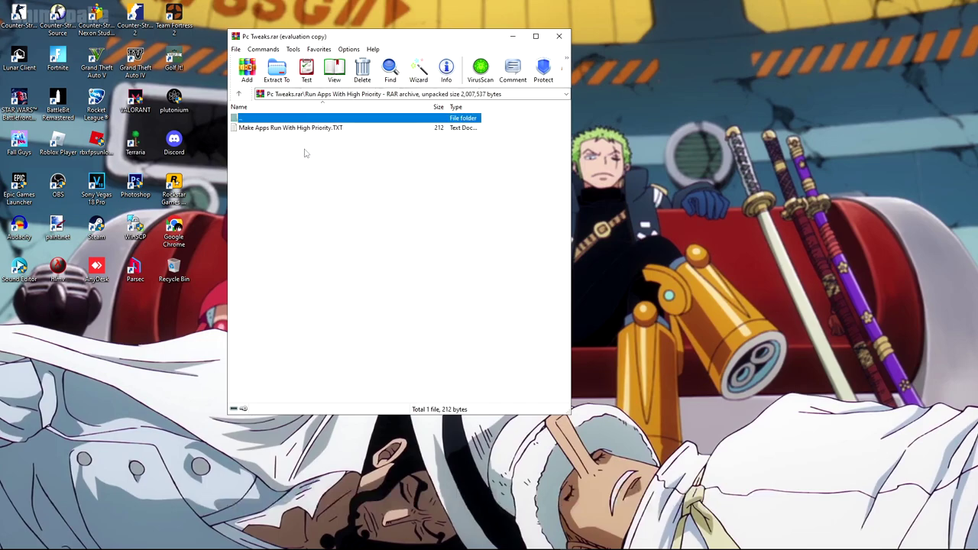
double_click(286, 128)
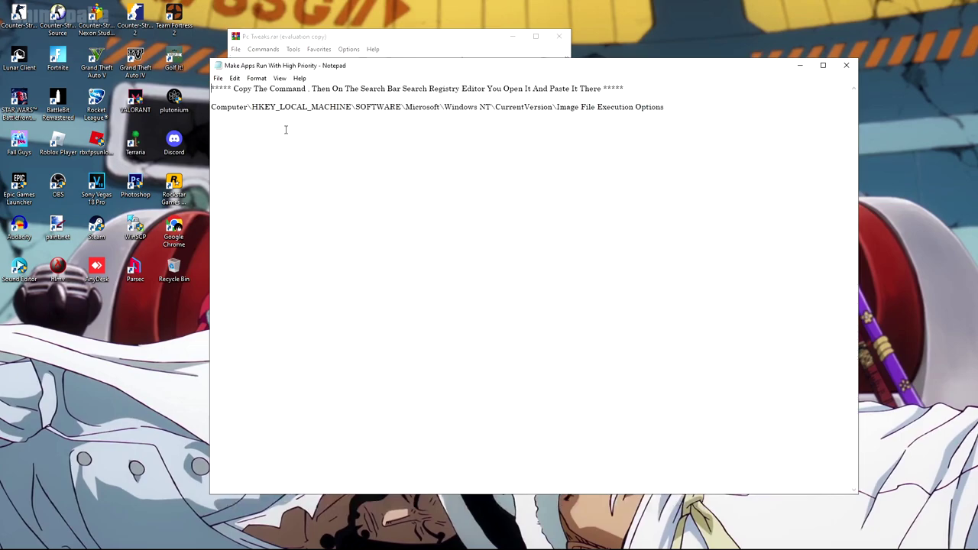
drag(663, 108, 211, 122)
right_click(226, 107)
click(271, 138)
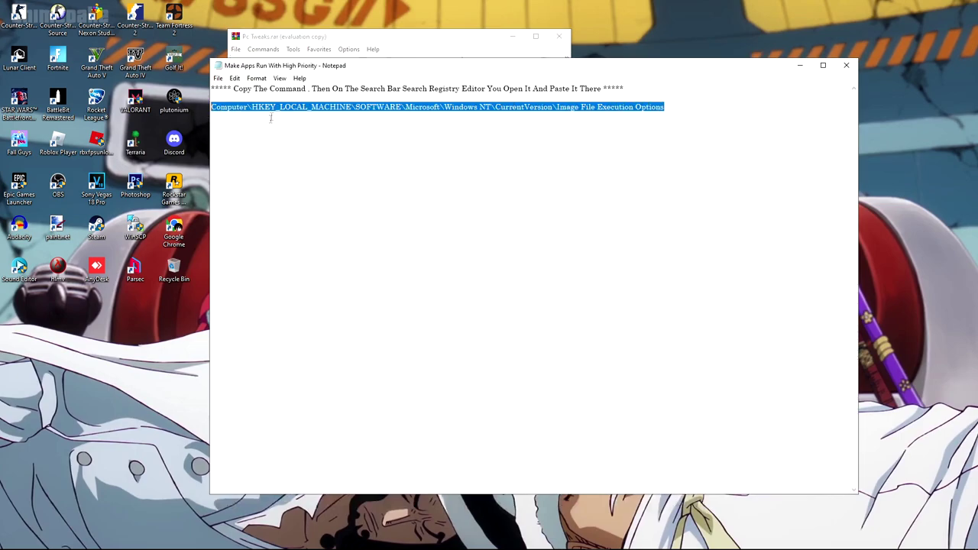
click(845, 64)
click(558, 35)
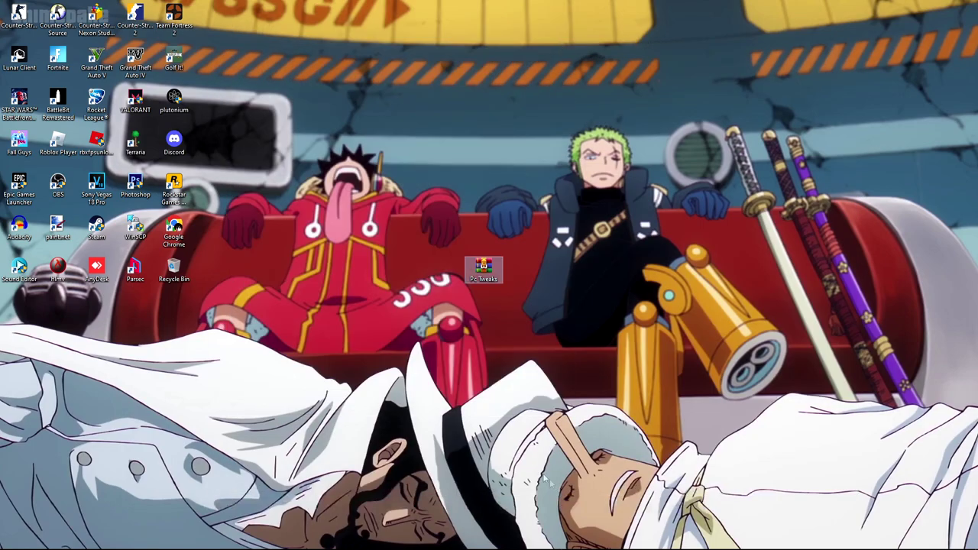
Step: Find hl.exe in Task Manager's process details, view its priority options and close Task Manager
click(33, 29)
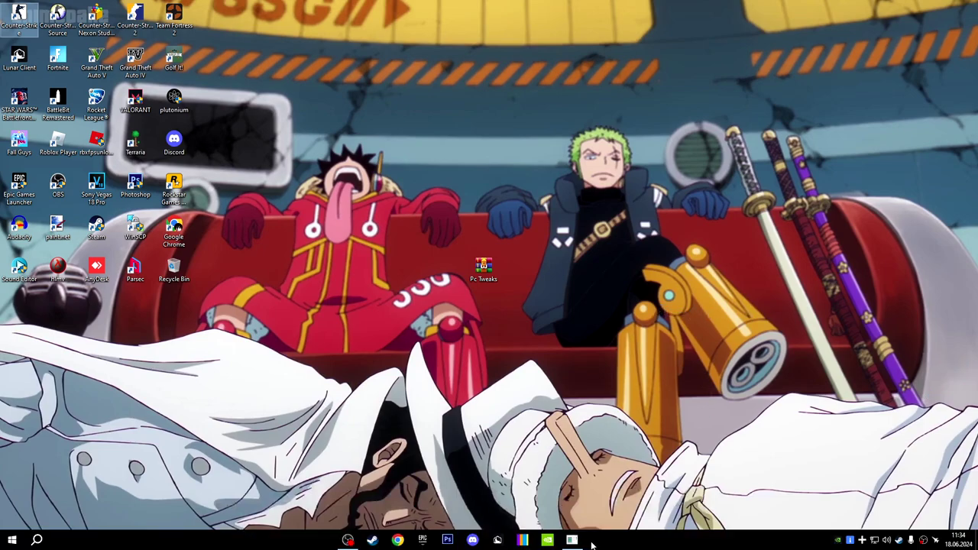
click(573, 537)
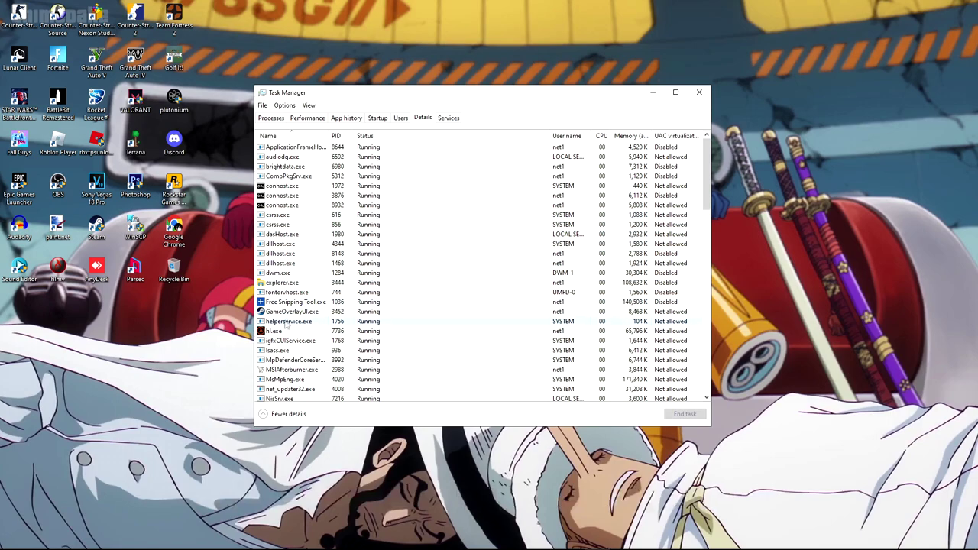
click(275, 333)
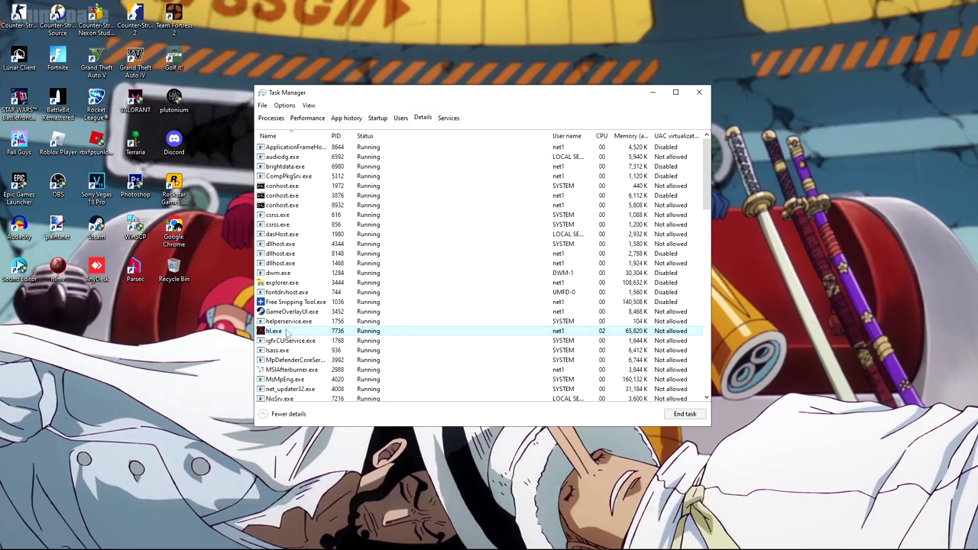
right_click(287, 333)
mouse_move(317, 374)
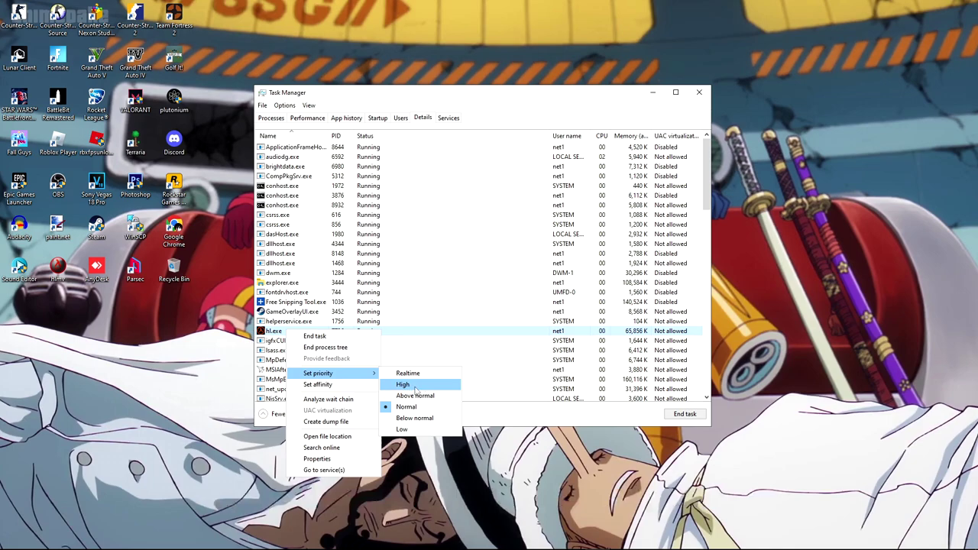
click(704, 93)
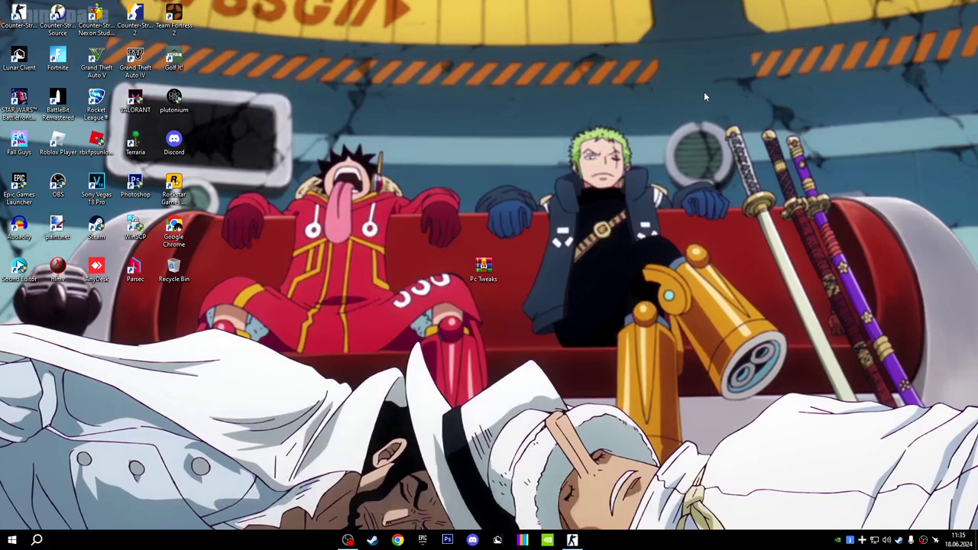
Step: Open Registry Editor, approve its permission request and go to the copied Image File Execution Options path
click(12, 540)
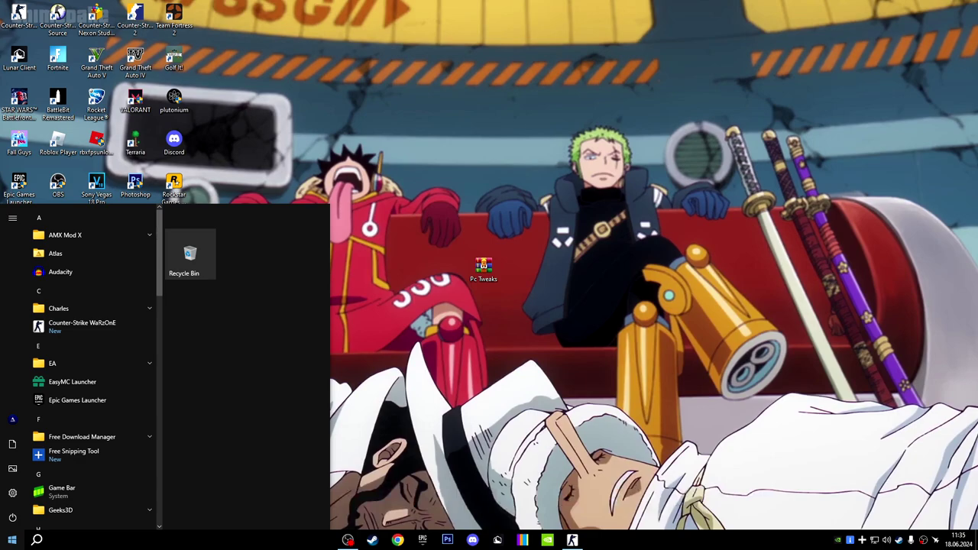
text(regi)
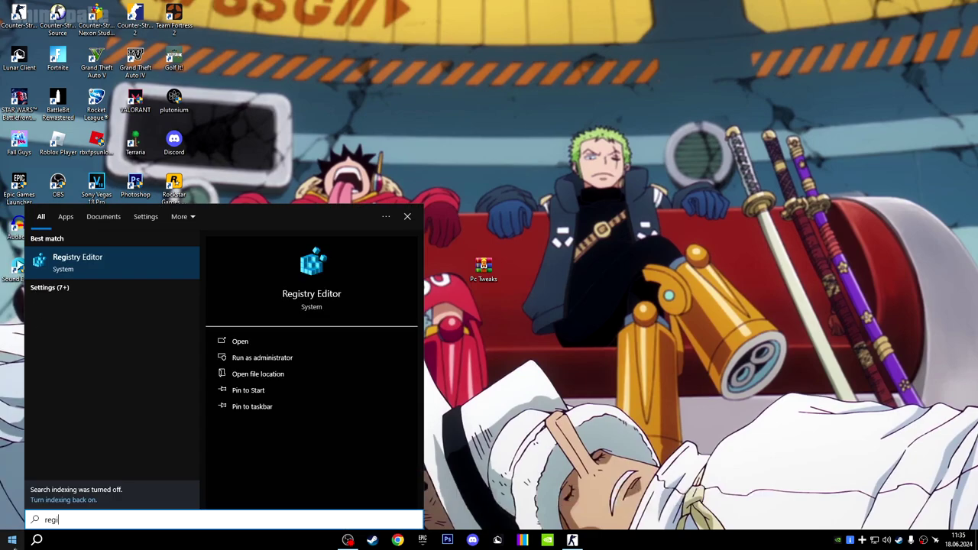
click(113, 264)
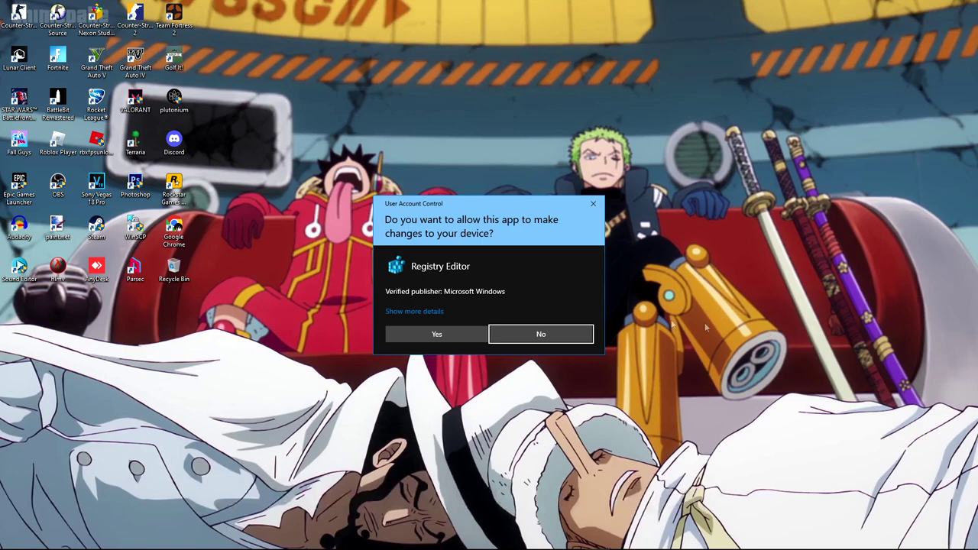
click(428, 320)
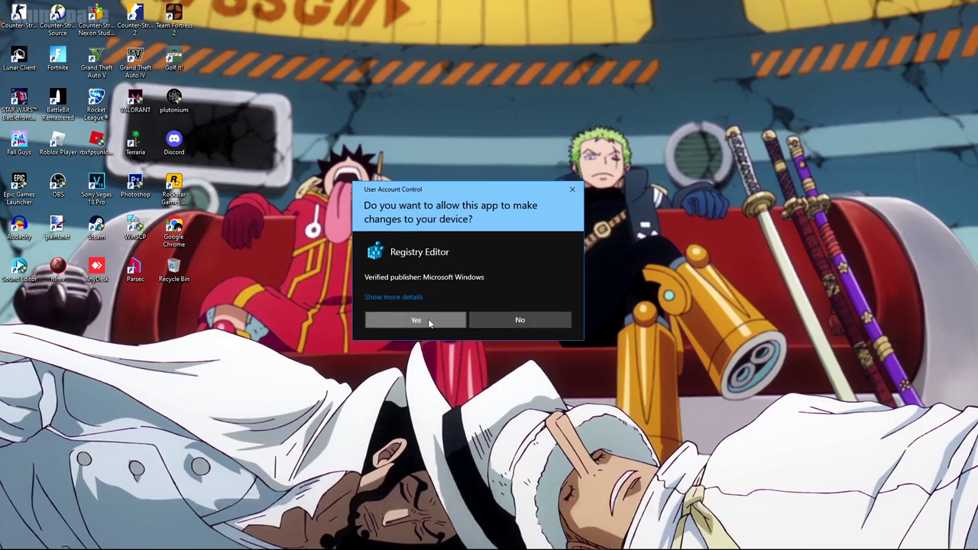
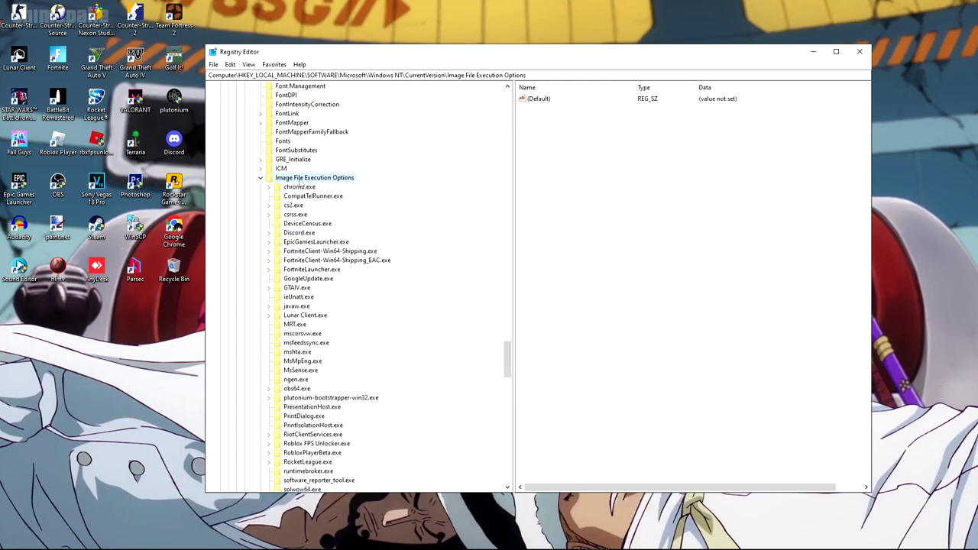
Step: Create a new key named hl.exe under Image File Execution Options
right_click(297, 180)
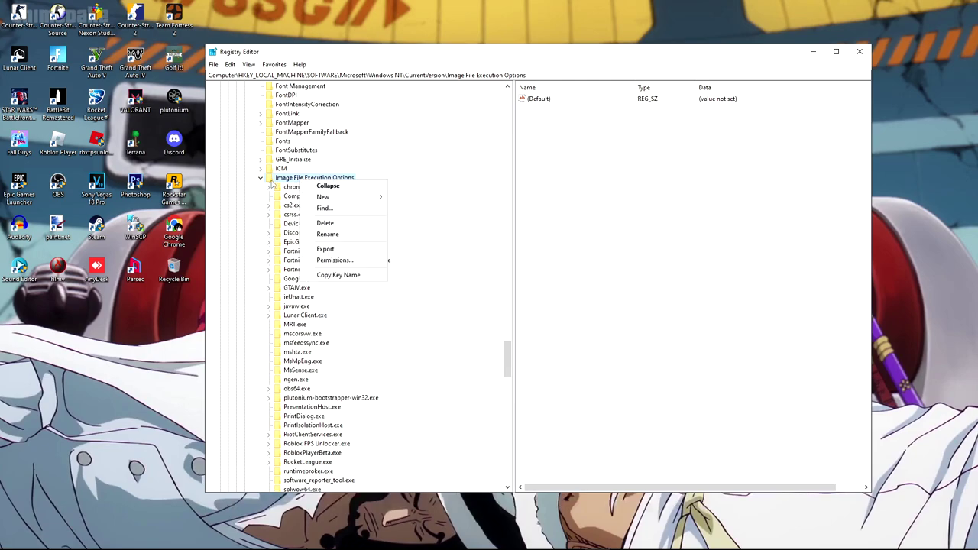
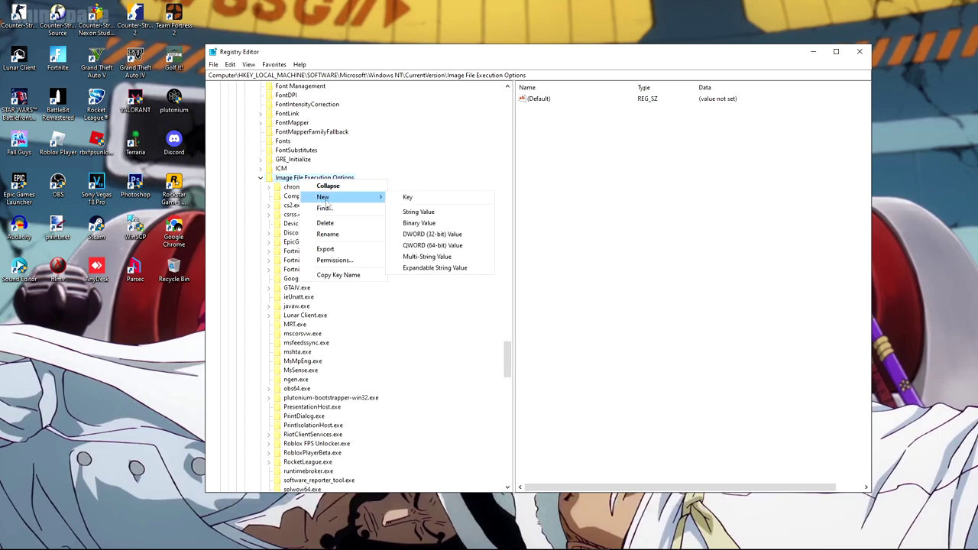
click(406, 197)
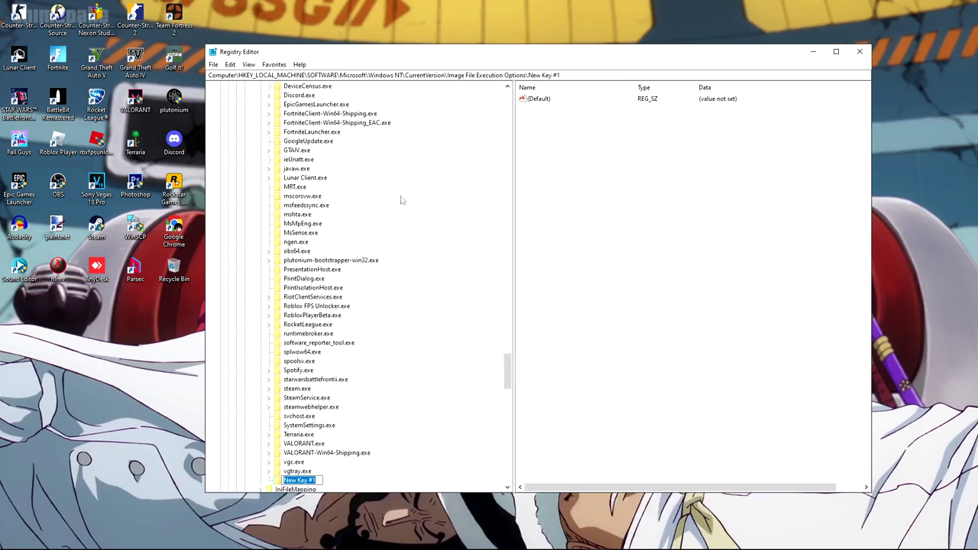
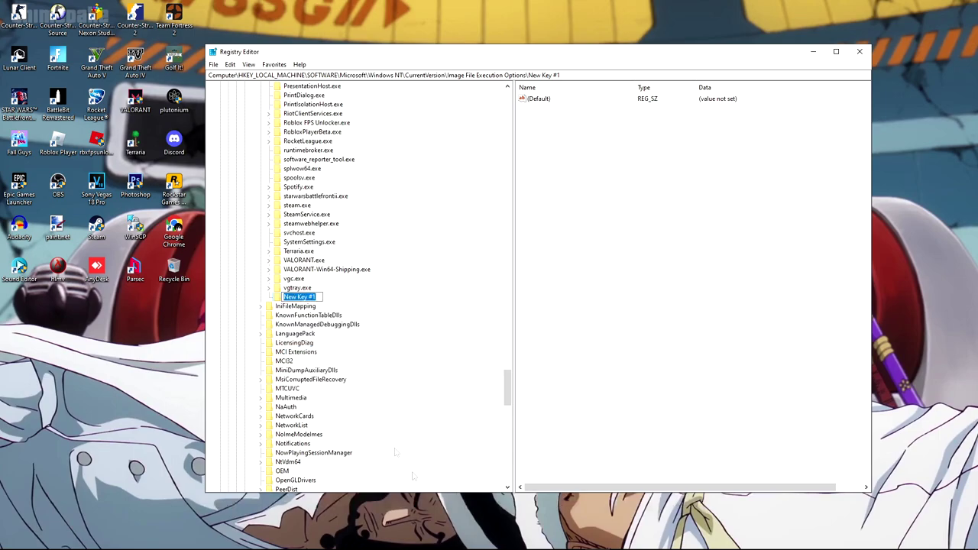
key(ctrl+shift+Escape)
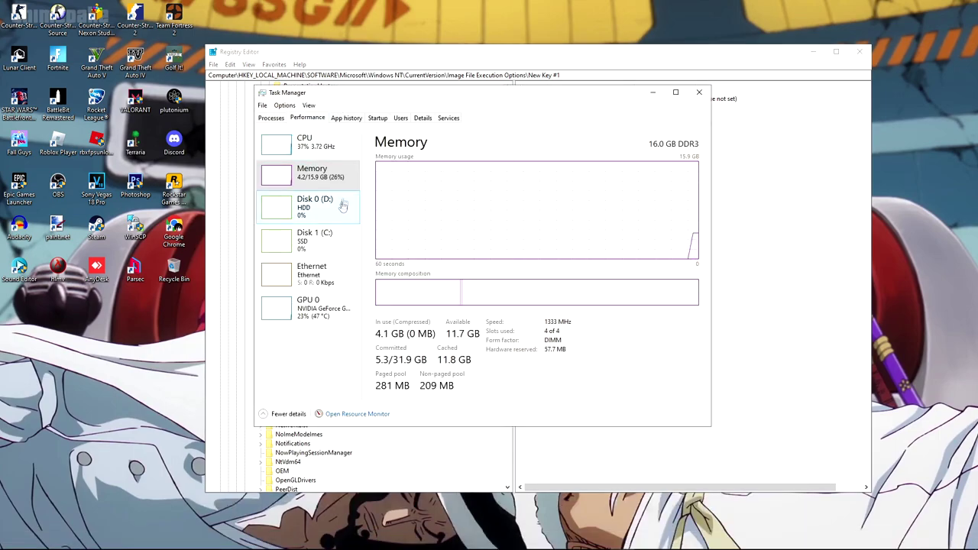
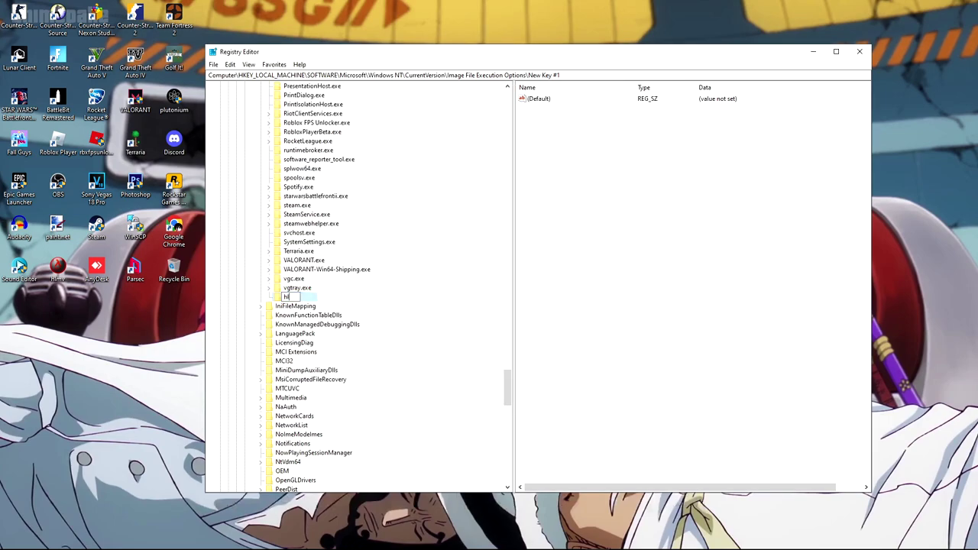
text(hl.exe)
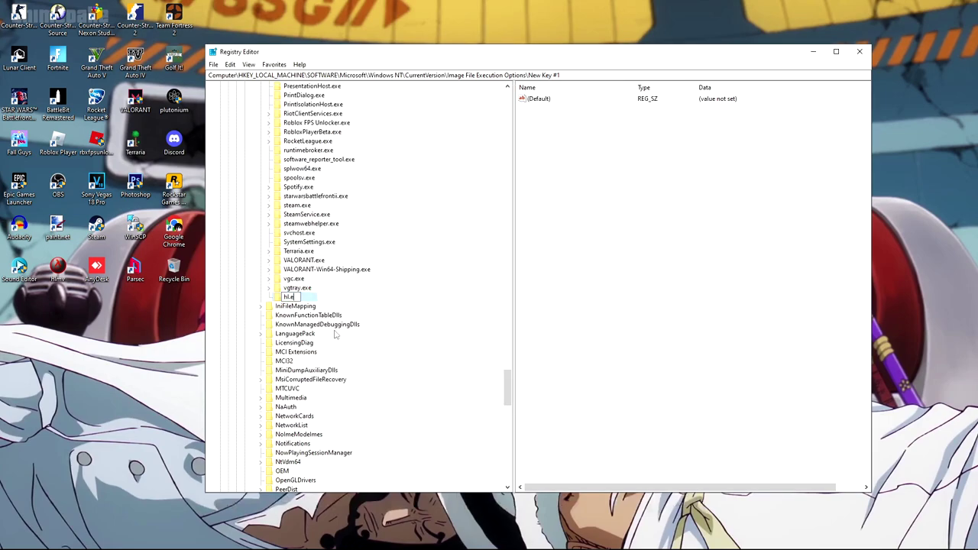
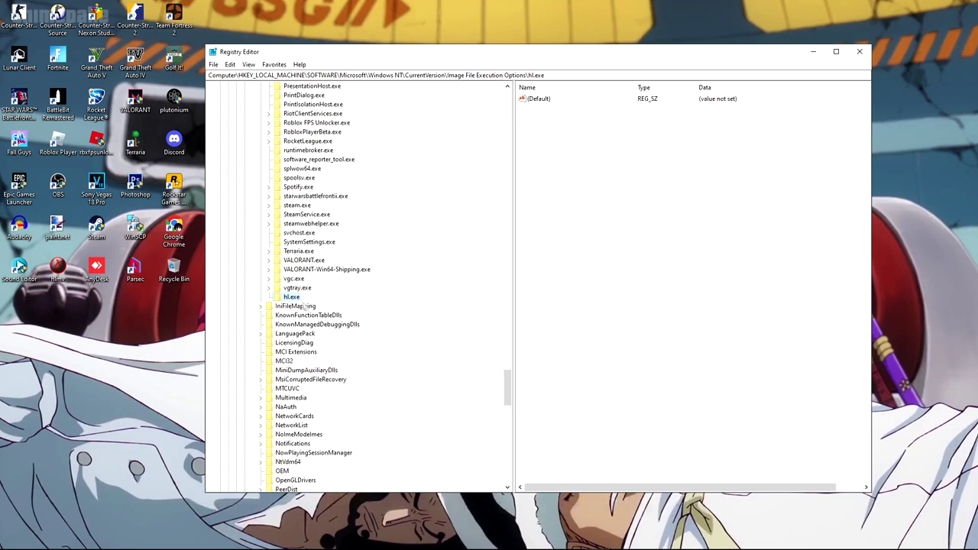
Step: Add a DWORD (32-bit) value named CpuPriorityClass to the hl.exe key
right_click(295, 297)
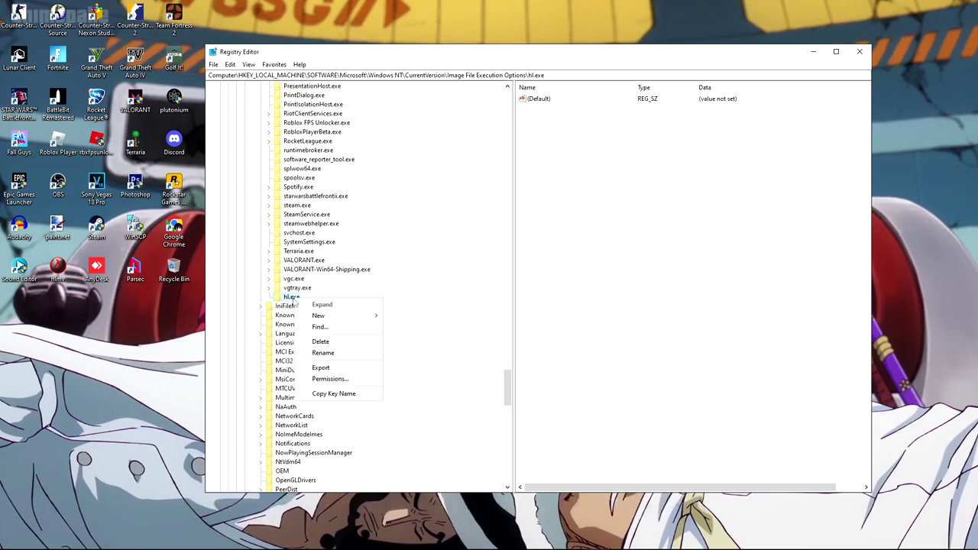
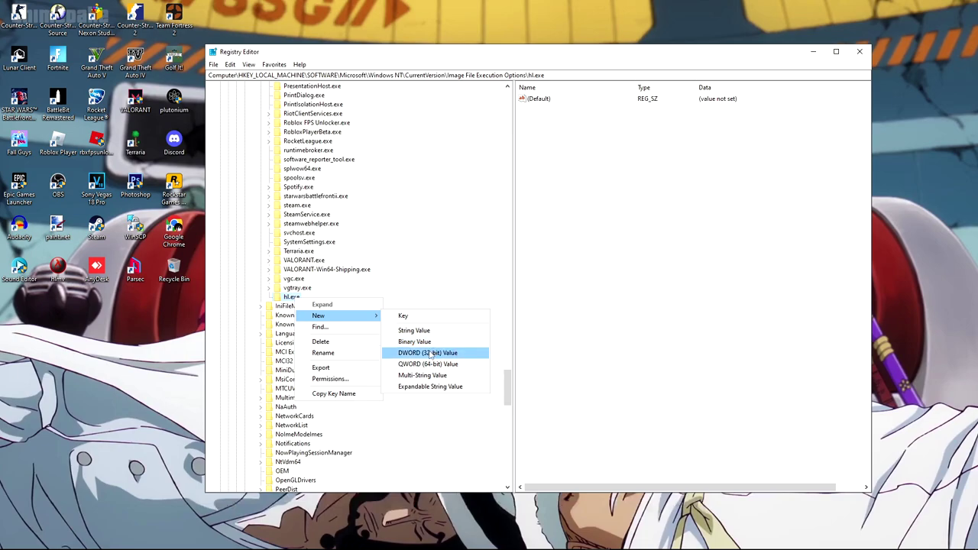
click(430, 353)
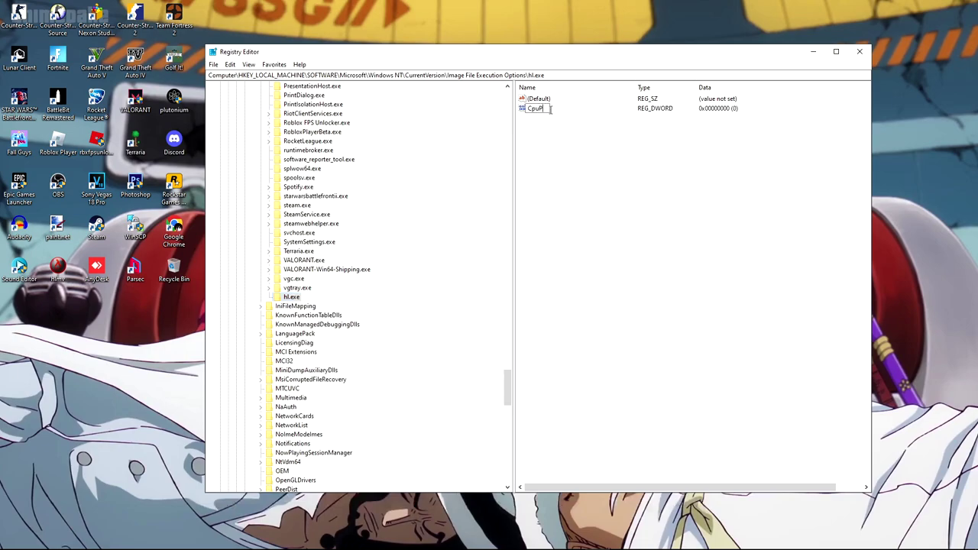
text(riorityClass)
key(Return)
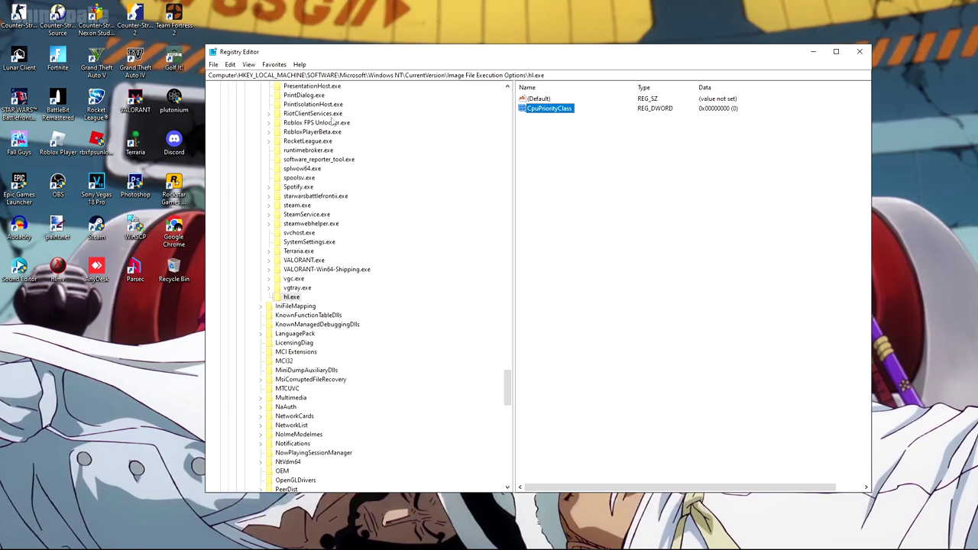
Step: Set the CpuPriorityClass value data to 3 and close Registry Editor
drag(506, 384, 516, 359)
scroll(505, 359, down, 3)
scroll(505, 368, down, 8)
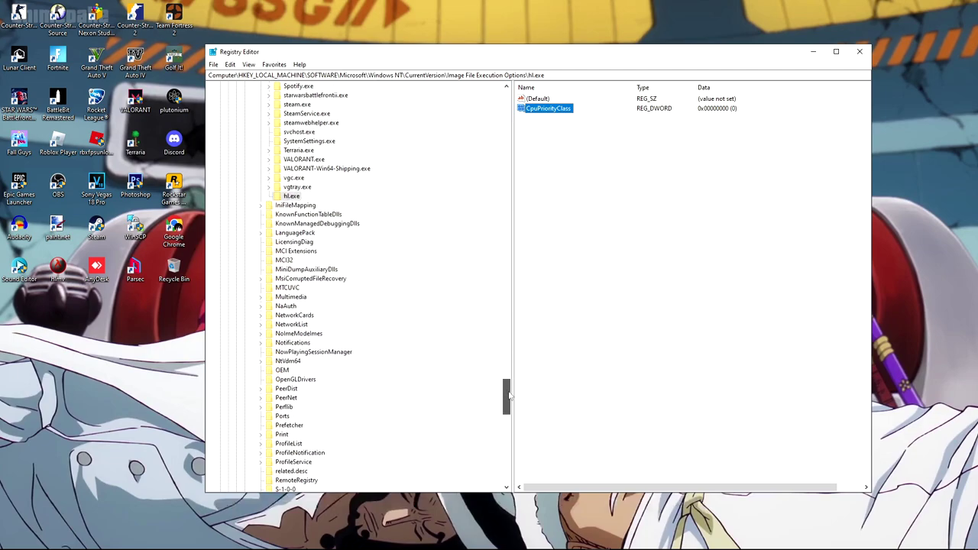
double_click(547, 108)
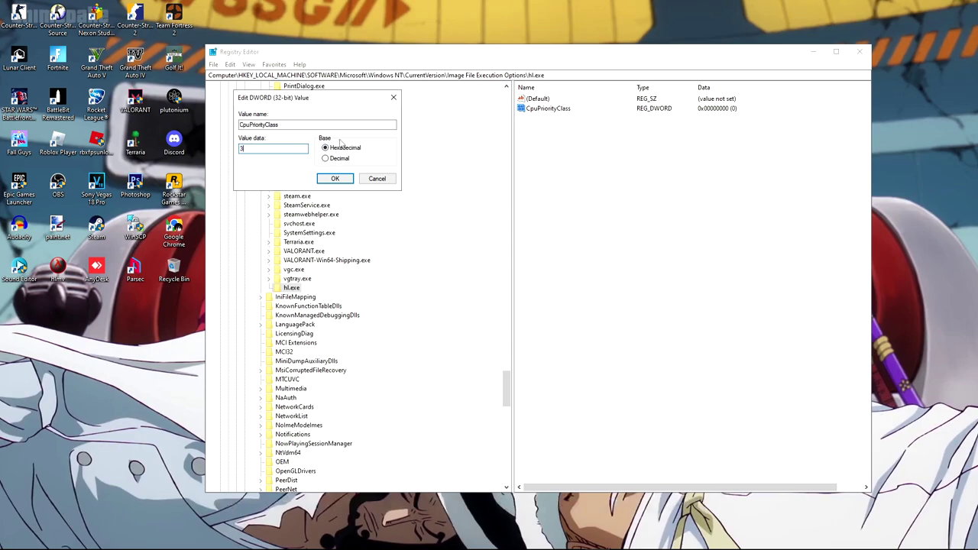
click(334, 178)
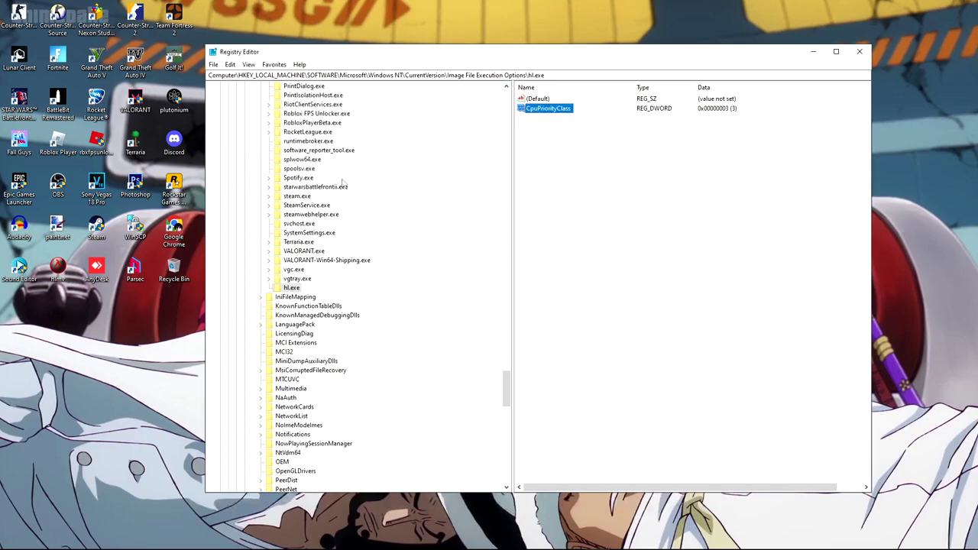
click(561, 213)
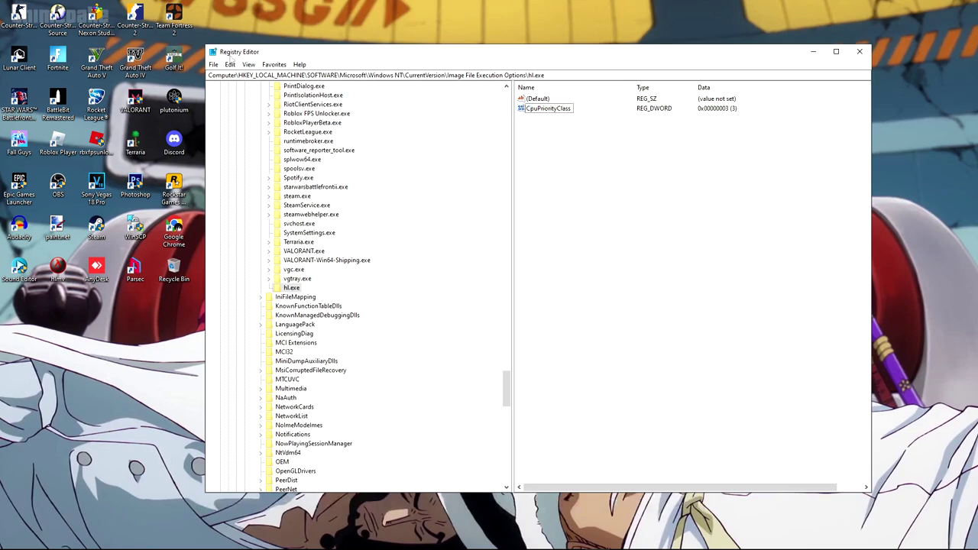
click(859, 51)
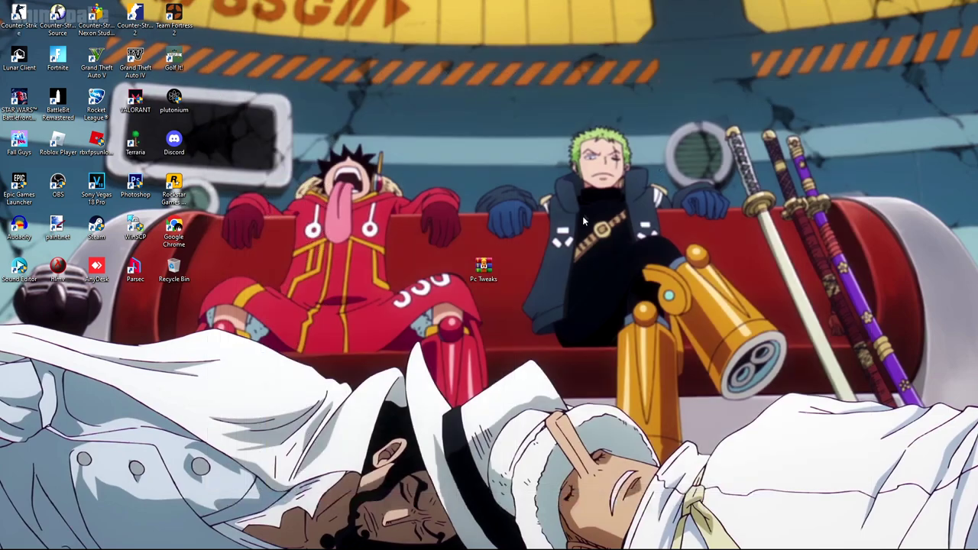
Step: Look over the folders in the Pc Tweaks archive, close it and move its icon higher on the desktop
double_click(487, 267)
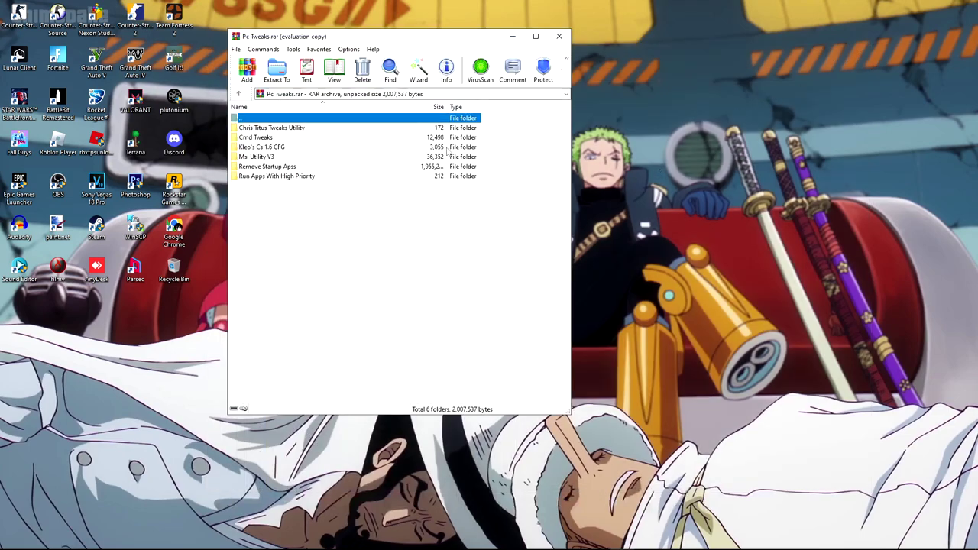
click(453, 219)
drag(374, 264, 362, 281)
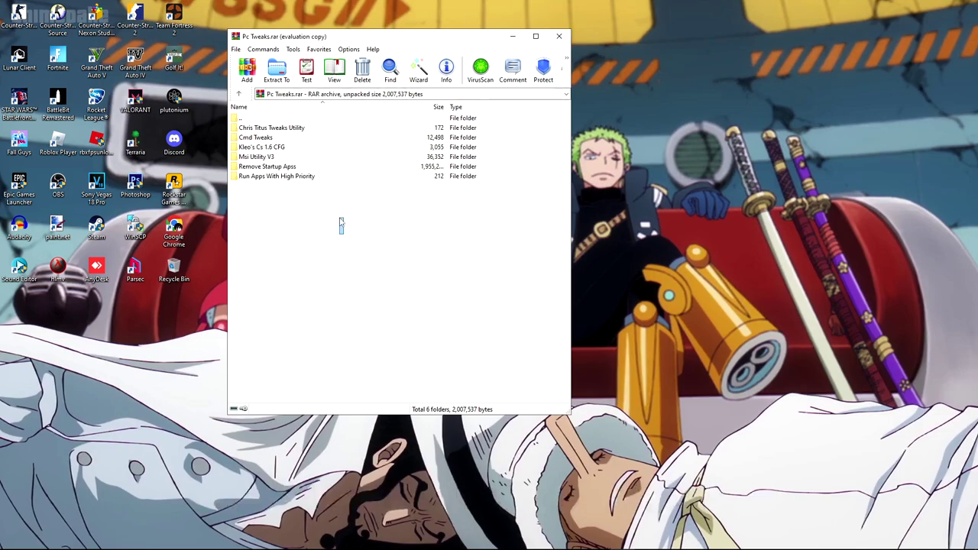
click(558, 36)
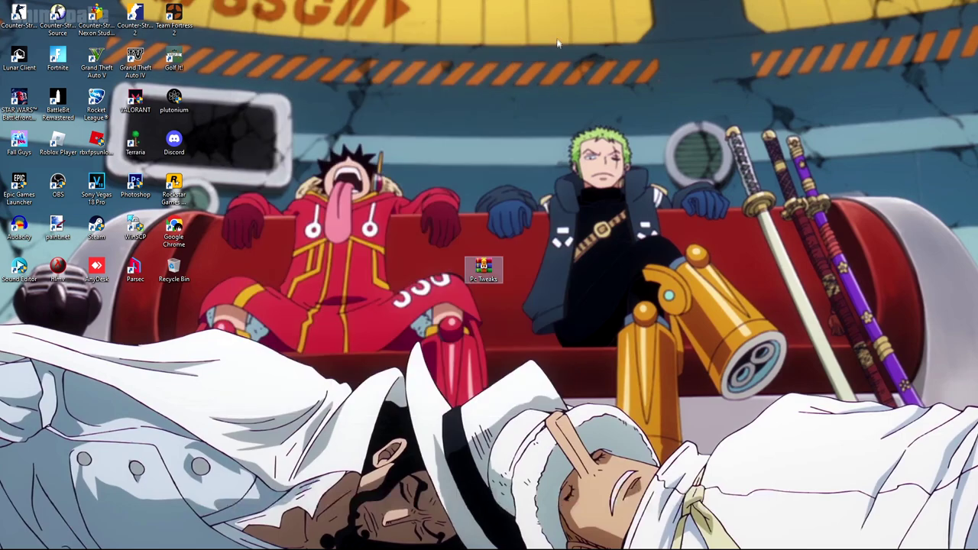
mouse_move(623, 547)
drag(489, 264, 466, 231)
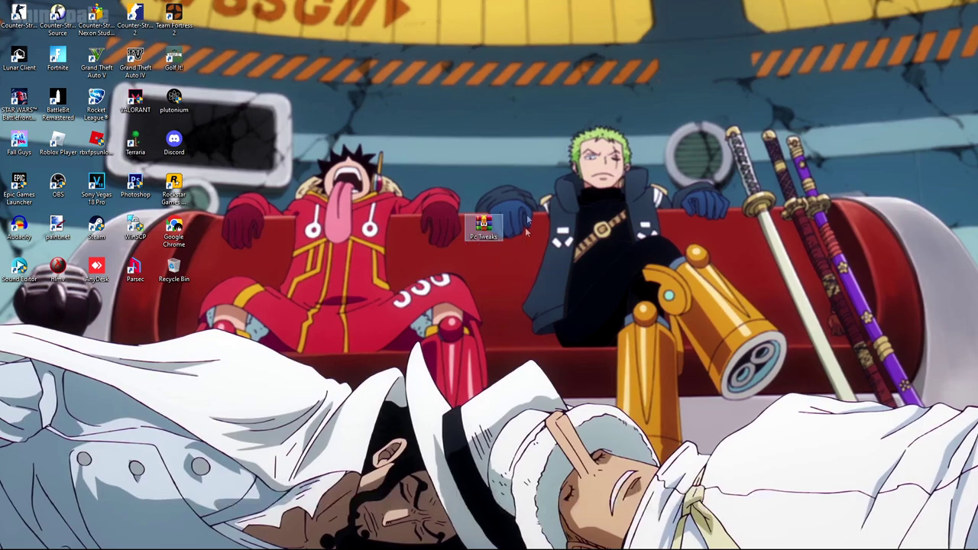